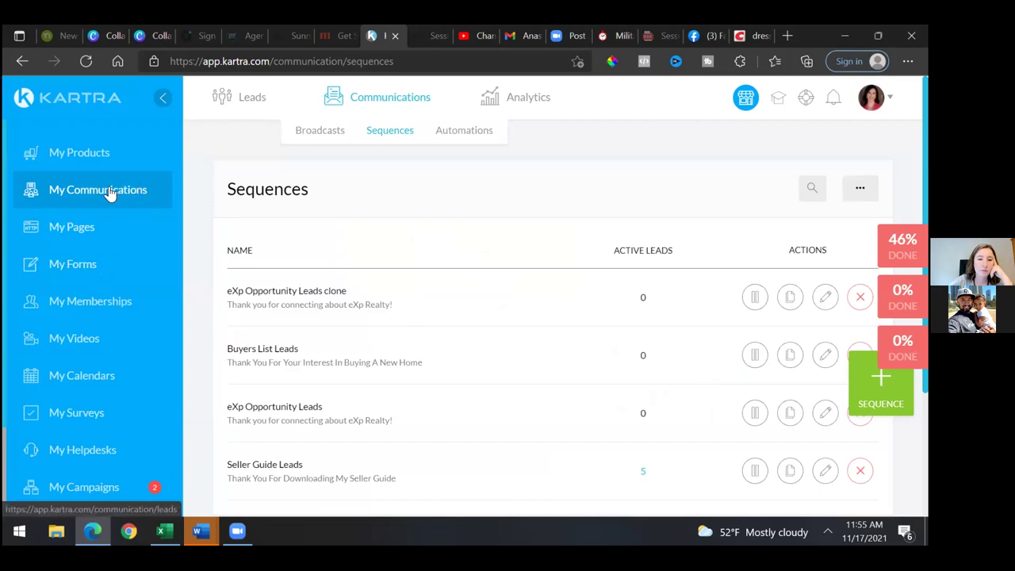
# - Open the Leads list in Kartra
pyautogui.click(110, 194)
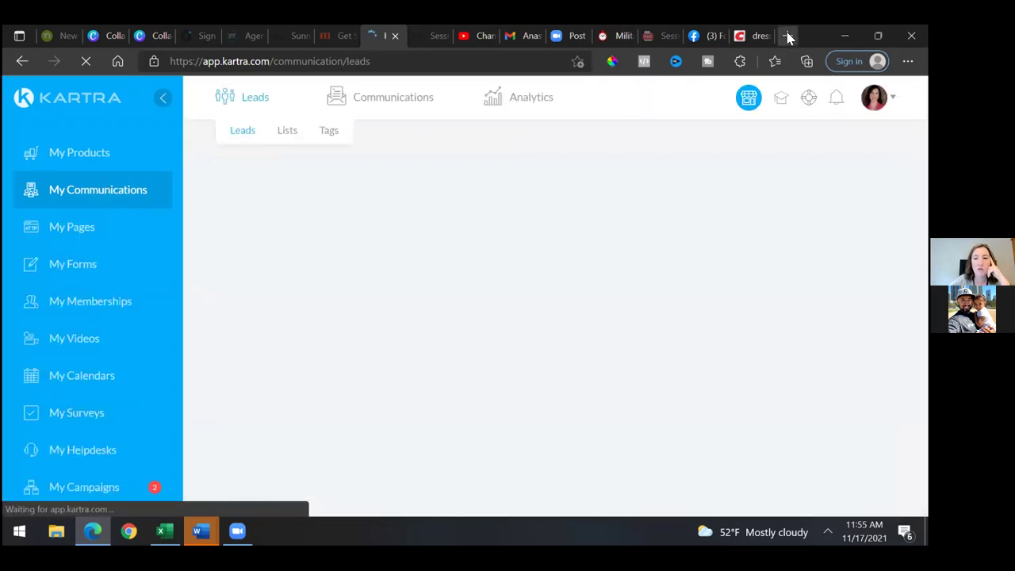
# - In a new tab, review GoDaddy's DNS records for licensedthenwhat.com, then return to Kartra
pyautogui.click(788, 36)
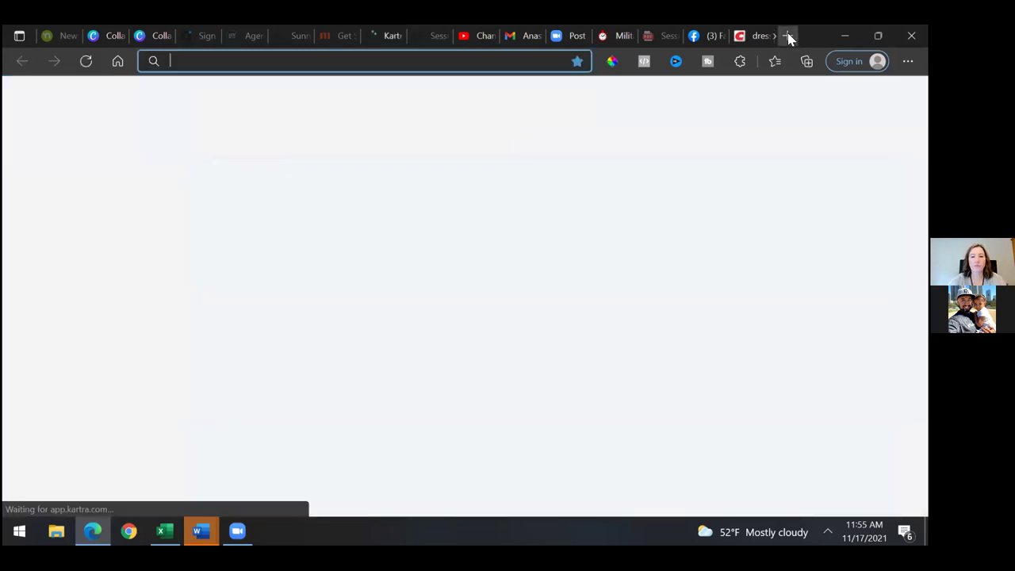
pyautogui.write('godaddy.com/products')
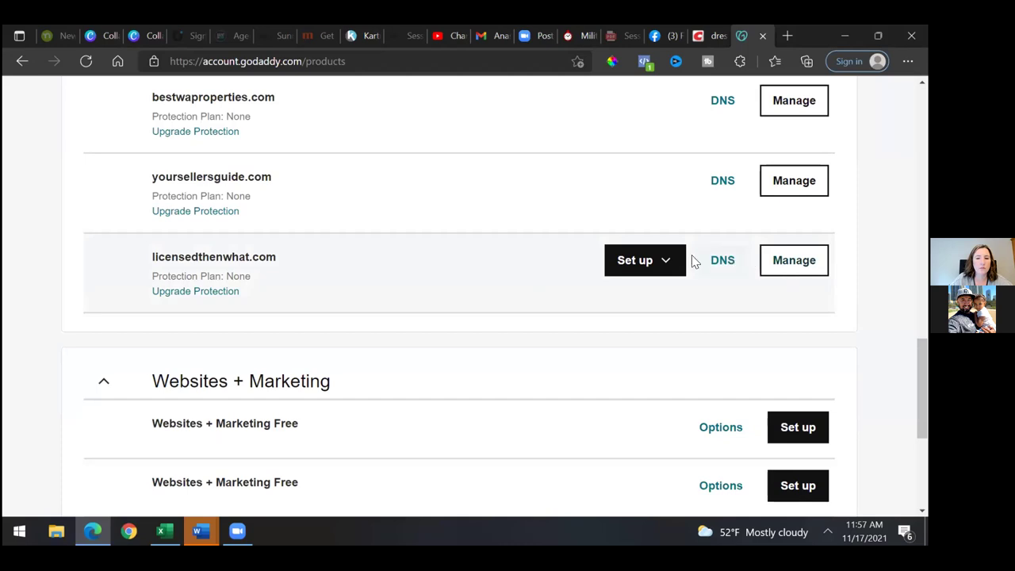
pyautogui.click(721, 263)
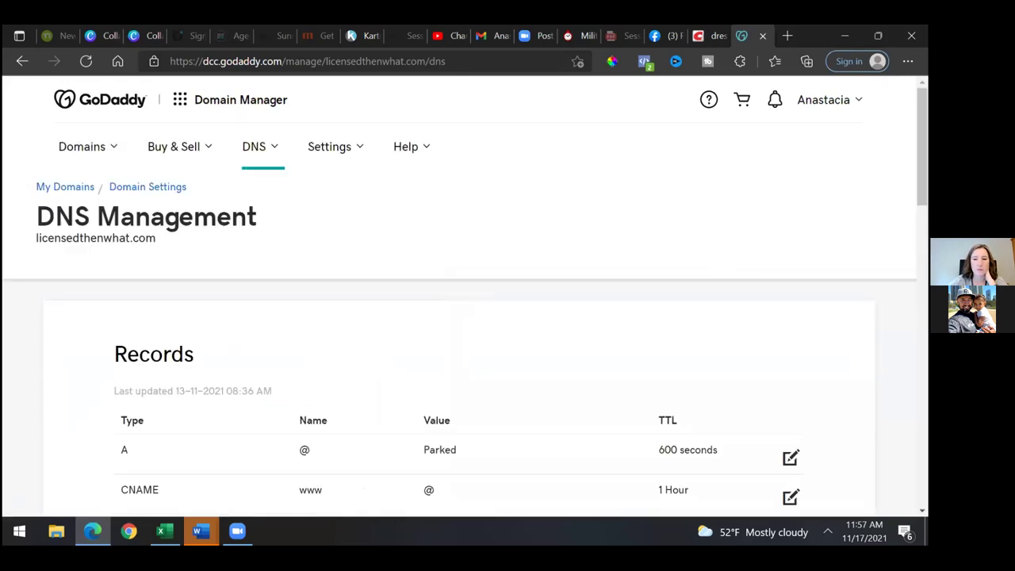
pyautogui.scroll(-2, 460, 317)
pyautogui.scroll(1, 636, 130)
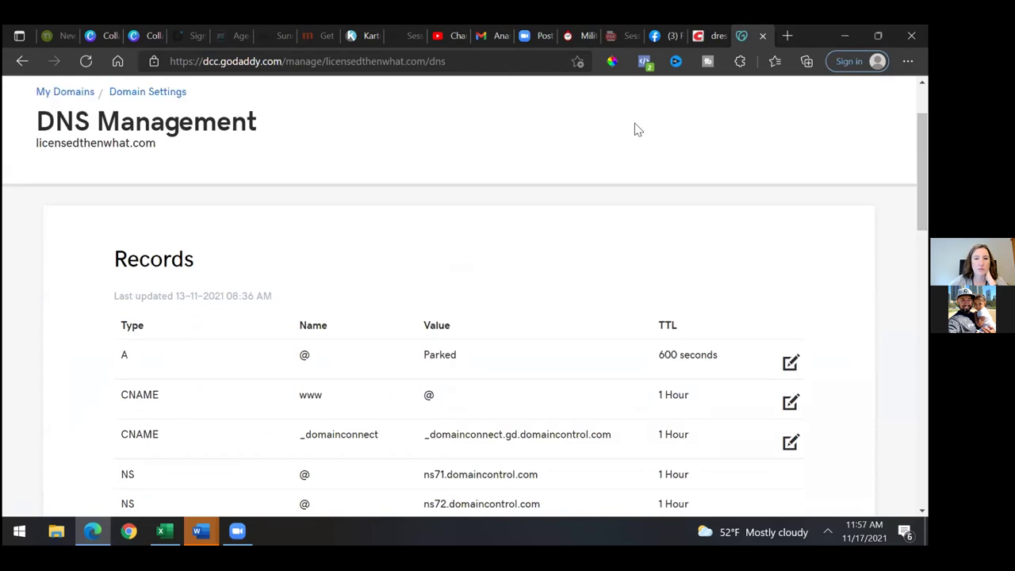
pyautogui.click(361, 36)
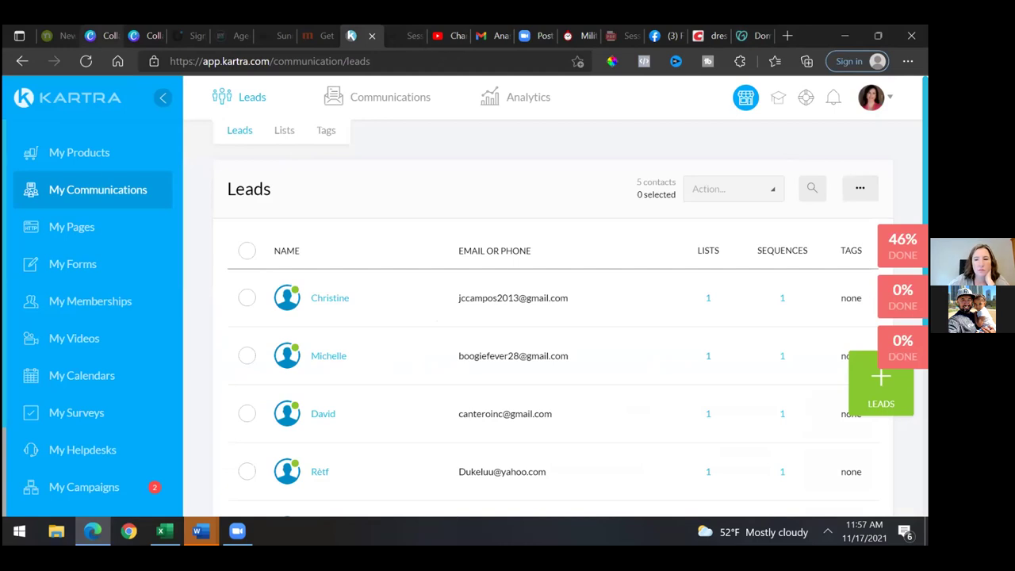
pyautogui.click(873, 96)
pyautogui.click(827, 283)
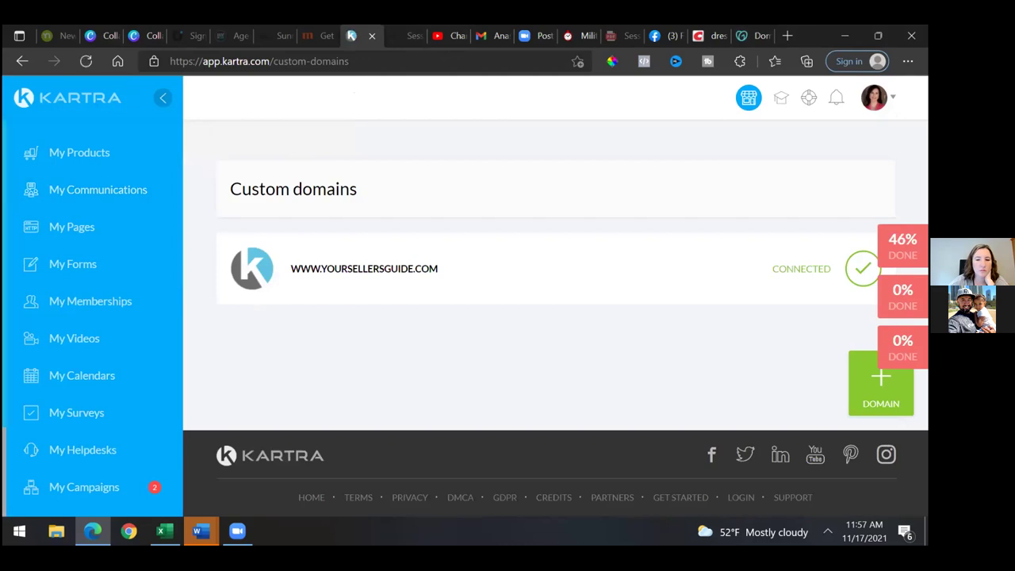
pyautogui.moveTo(625, 274)
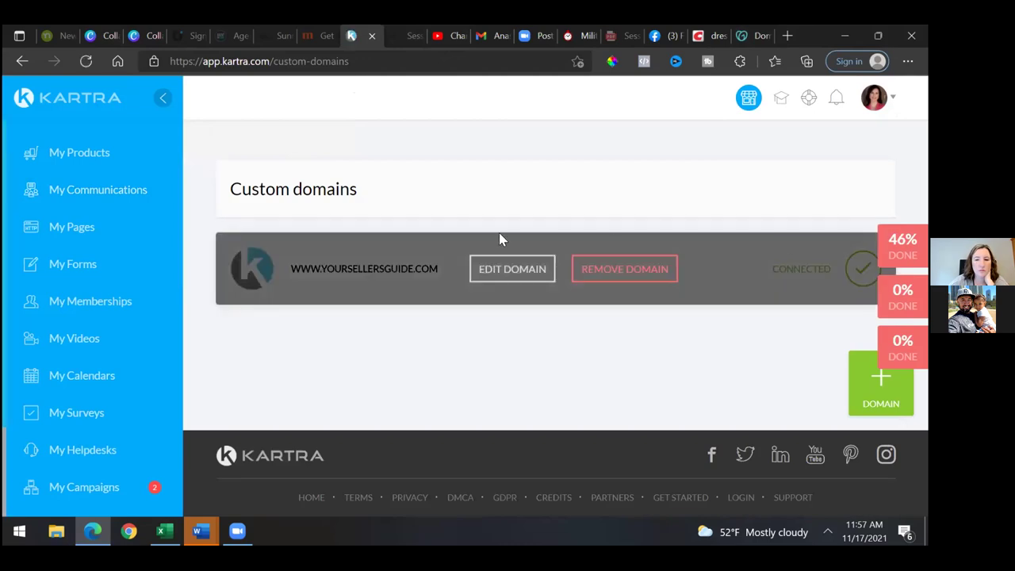
pyautogui.click(604, 273)
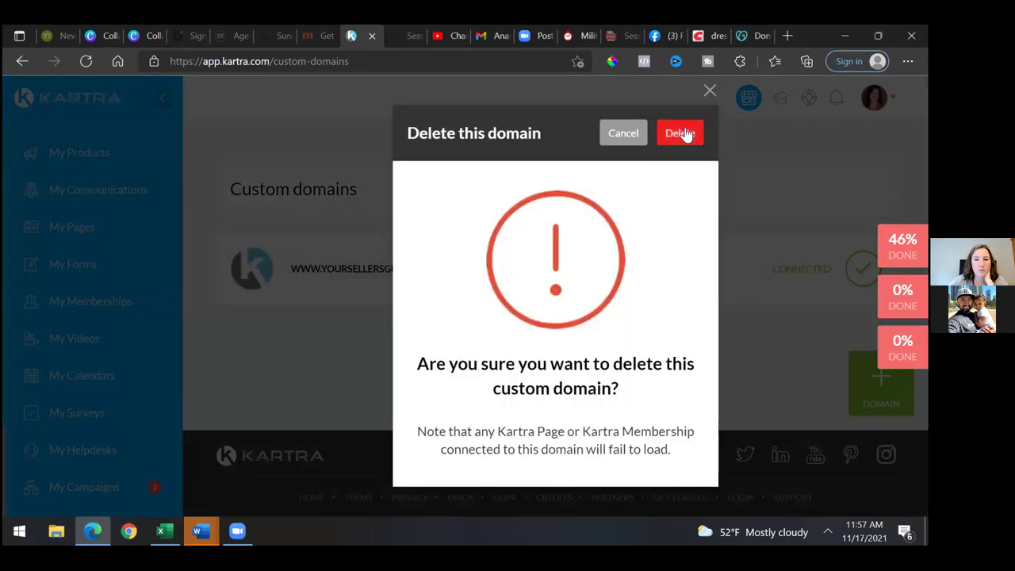
pyautogui.click(684, 134)
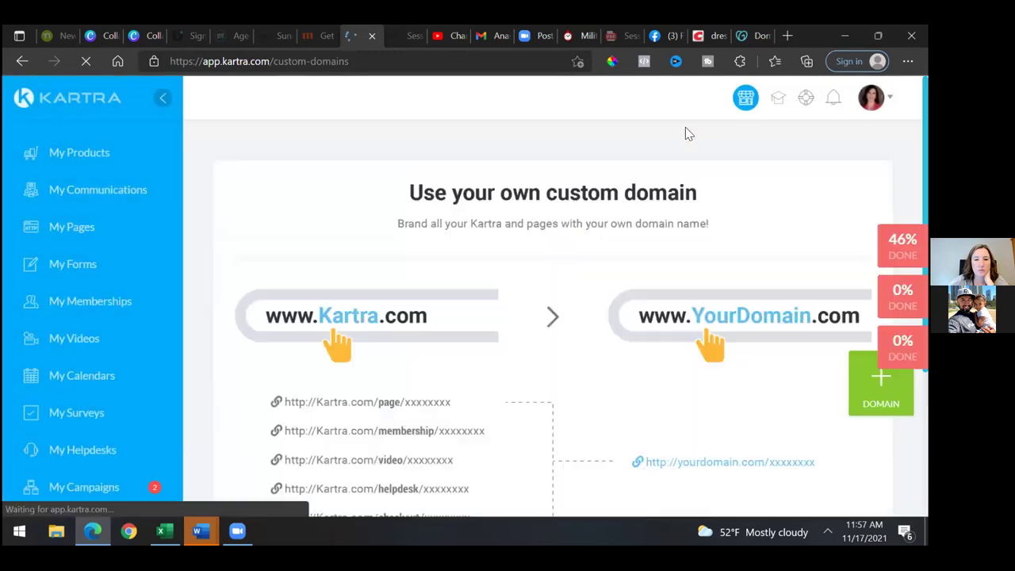
# - Add licensedthenwhat.com as a main-domain-only custom domain and continue to its linking steps
pyautogui.scroll(-5, 556, 302)
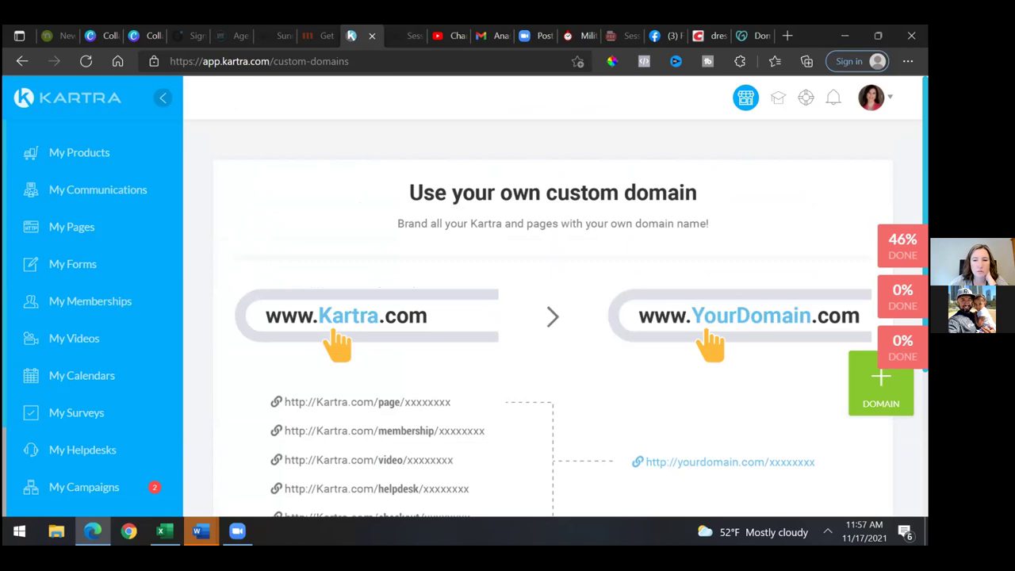
pyautogui.scroll(-3, 555, 302)
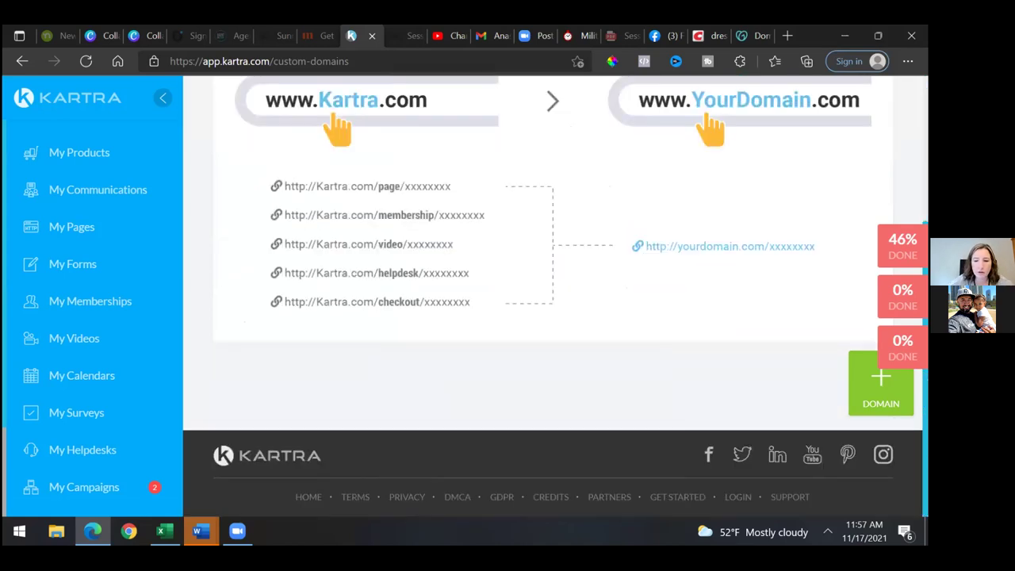
pyautogui.click(880, 381)
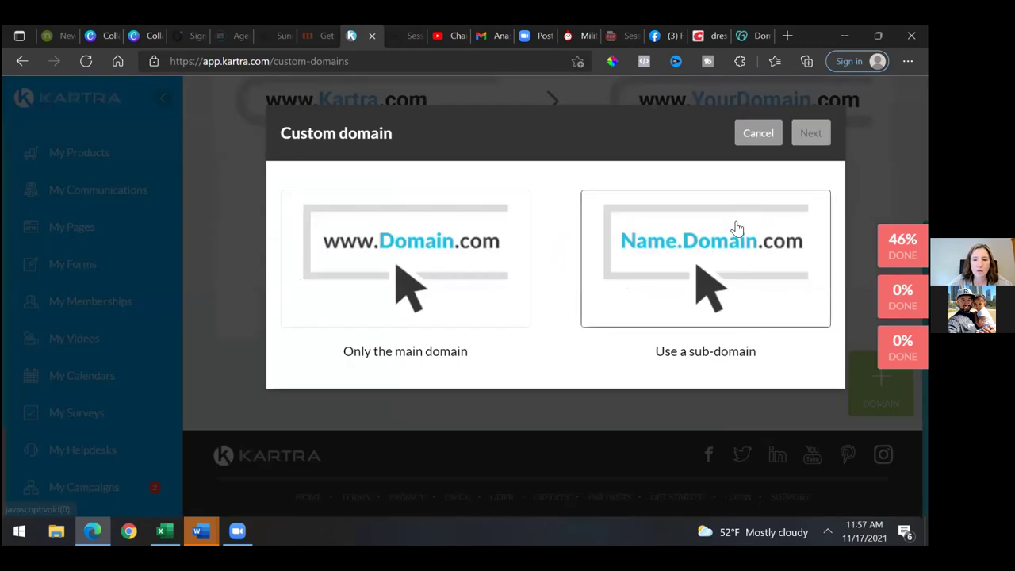
pyautogui.click(422, 274)
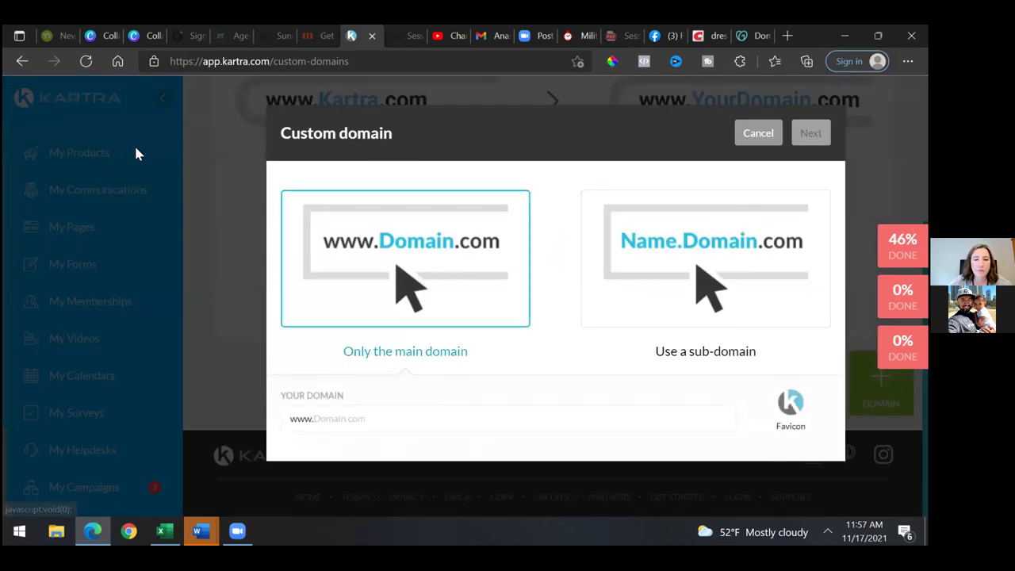
pyautogui.click(342, 428)
pyautogui.write('licensedthenwhat.com')
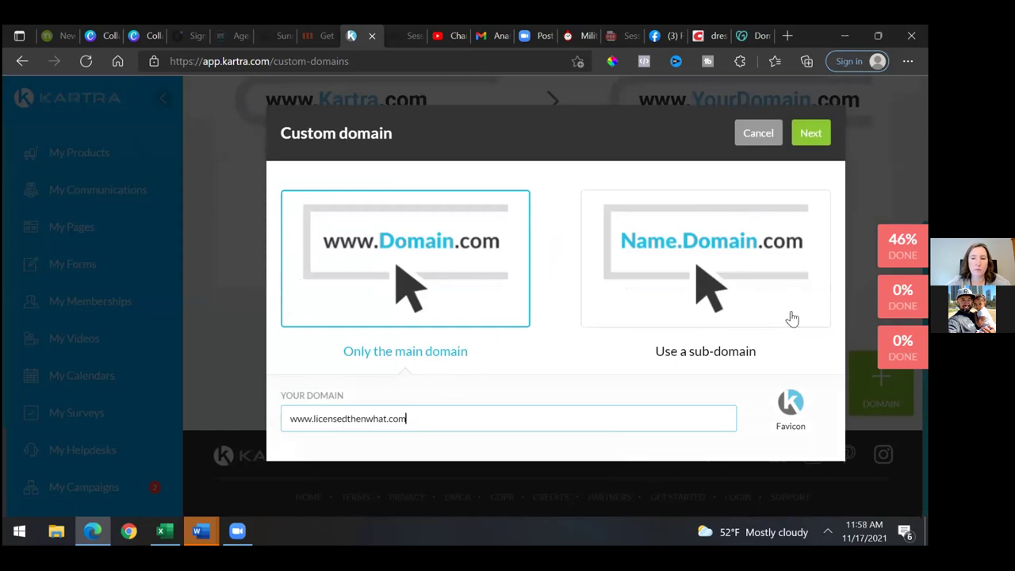
pyautogui.click(815, 133)
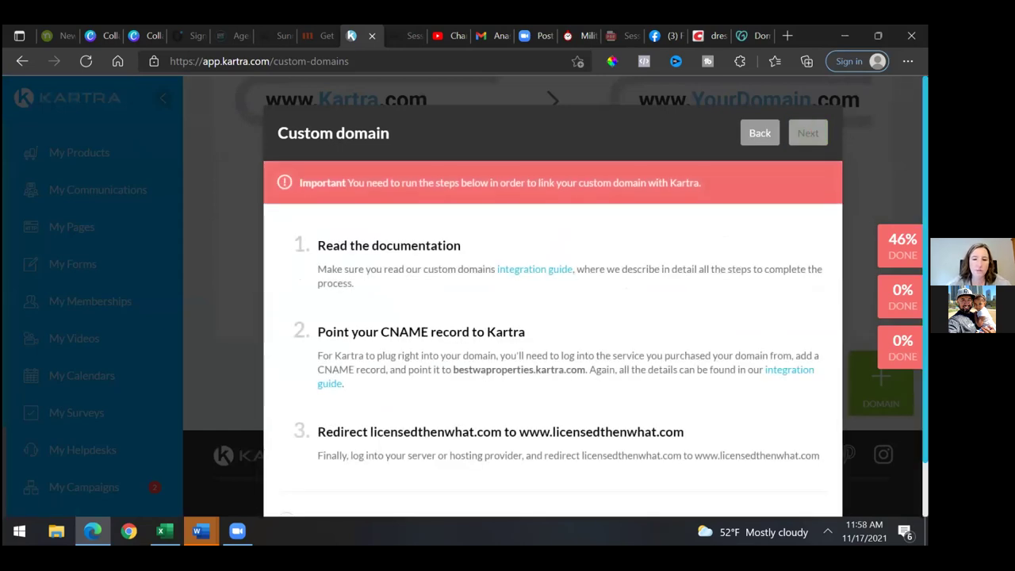
# - Copy the CNAME target bestwaproperties.kartra.com and switch to GoDaddy's DNS records
pyautogui.scroll(-1, 553, 318)
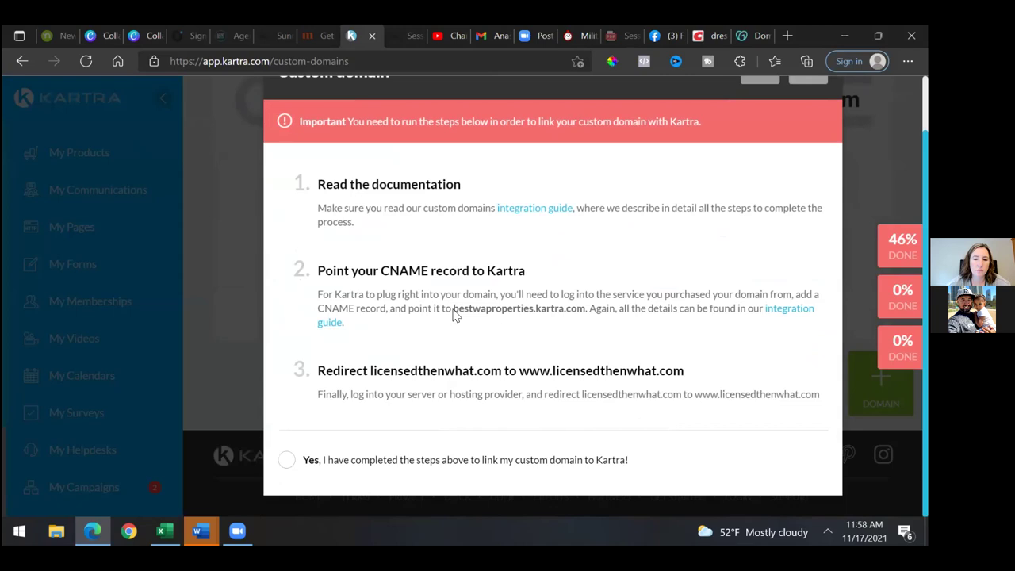
pyautogui.moveTo(453, 309); pyautogui.dragTo(587, 315)
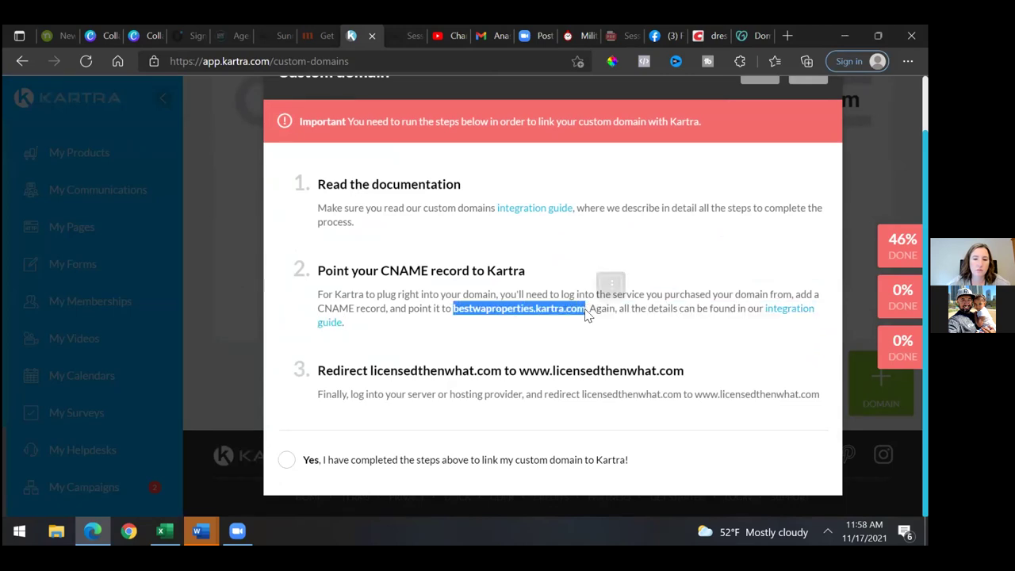
pyautogui.rightClick(585, 316)
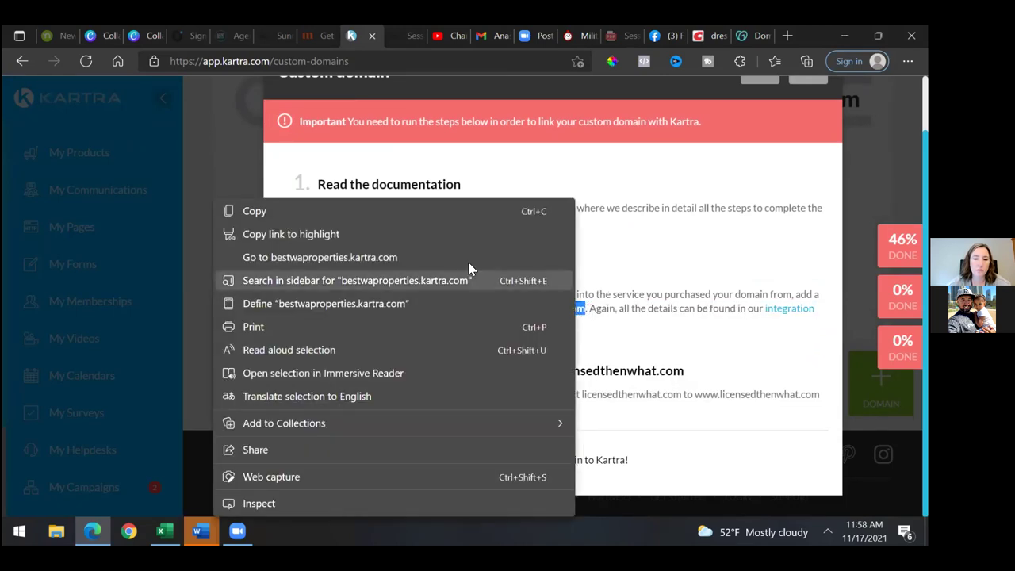
pyautogui.click(462, 213)
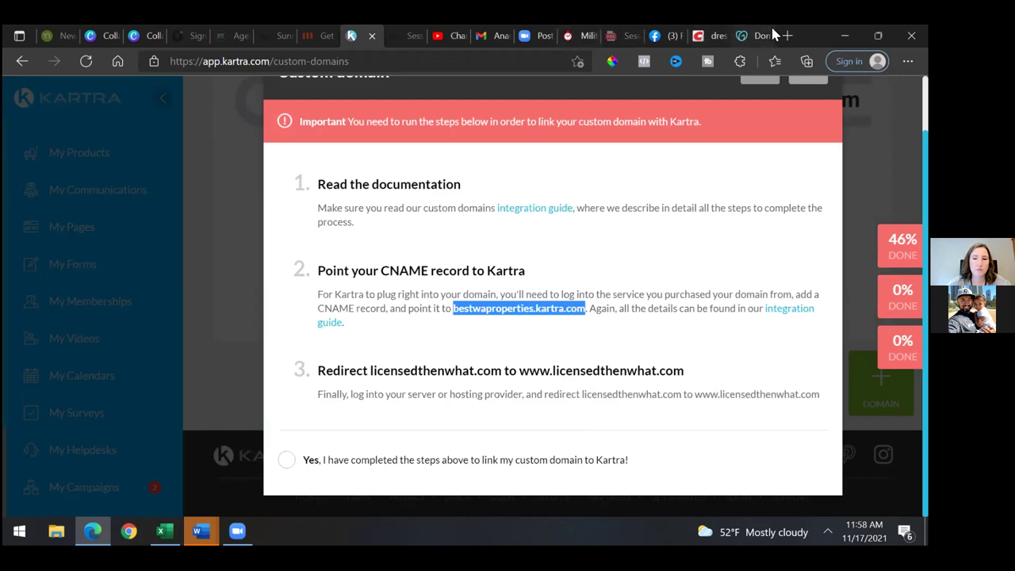
pyautogui.click(749, 34)
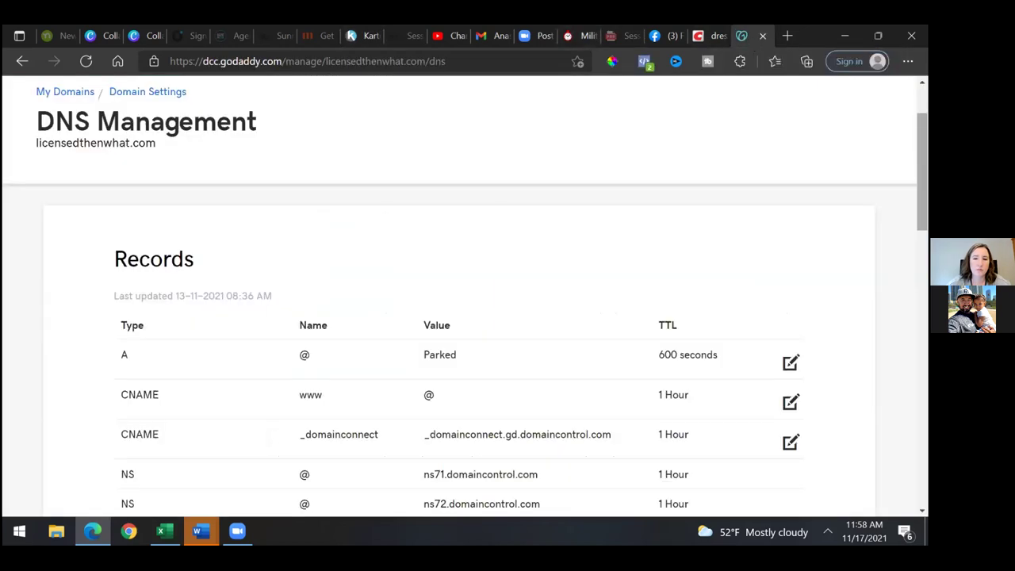
# - Paste bestwaproperties.kartra.com into the www CNAME record's Points to value and save
pyautogui.scroll(-1, 466, 294)
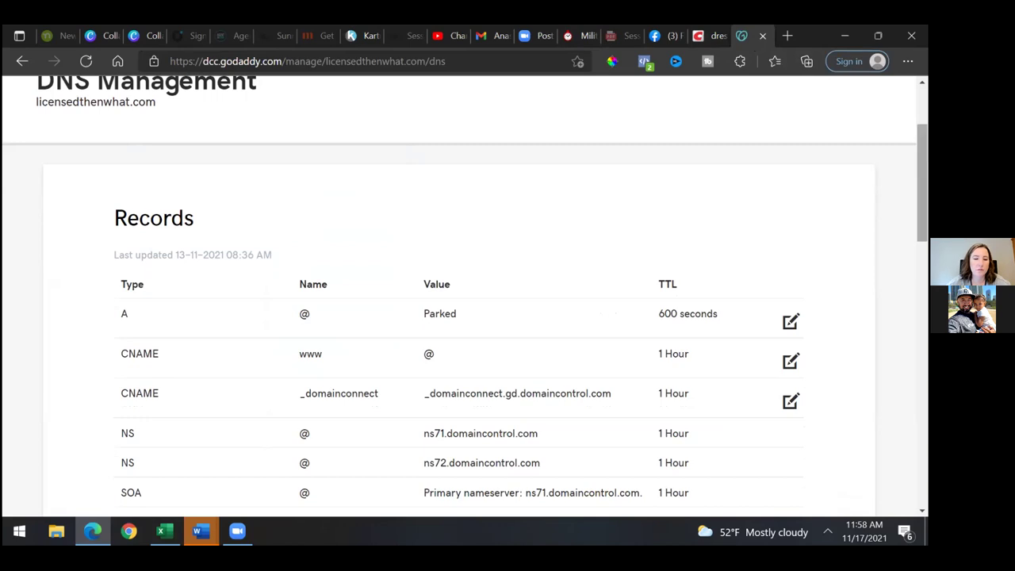
pyautogui.click(791, 363)
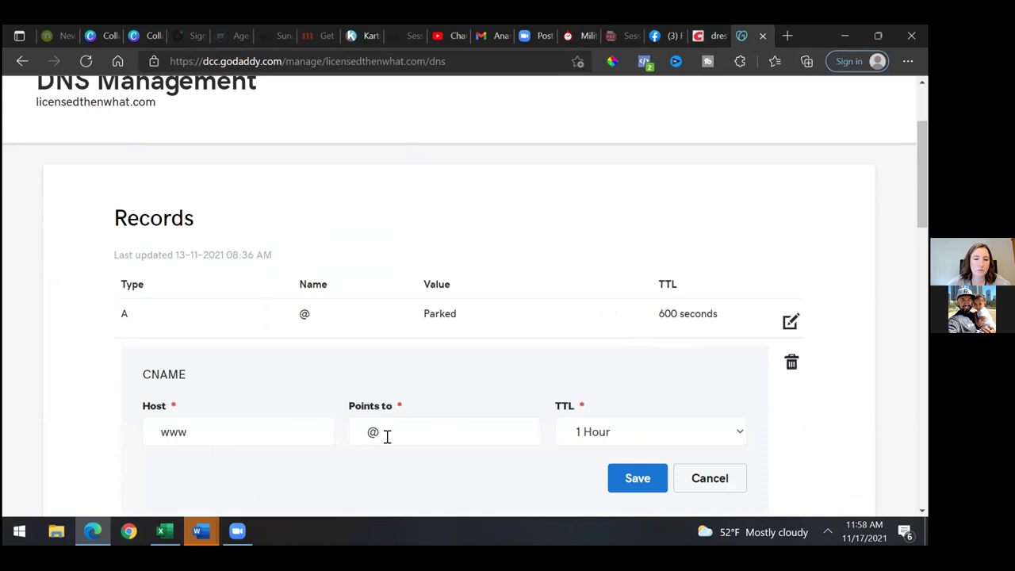
pyautogui.click(229, 433)
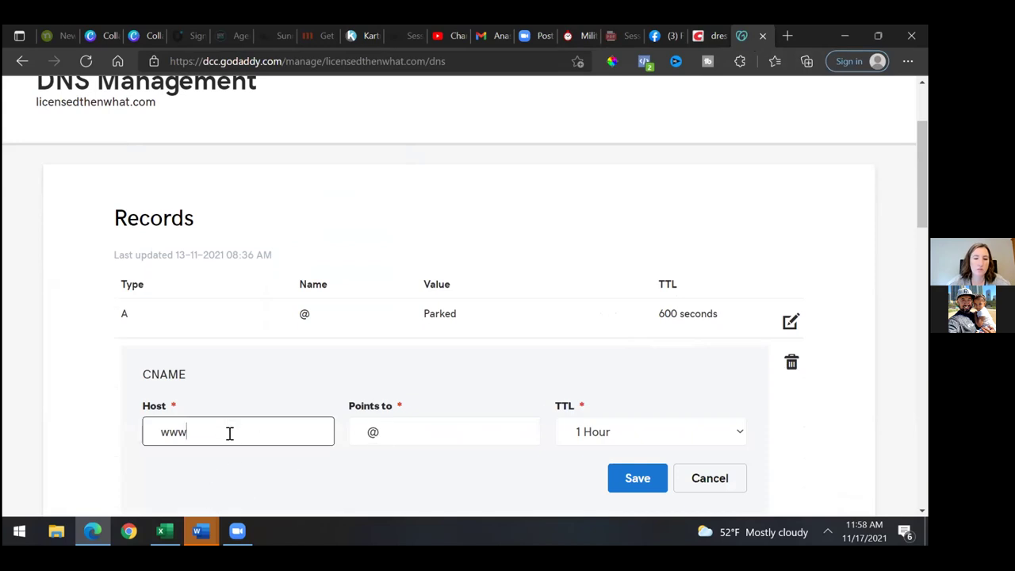
pyautogui.press('Tab')
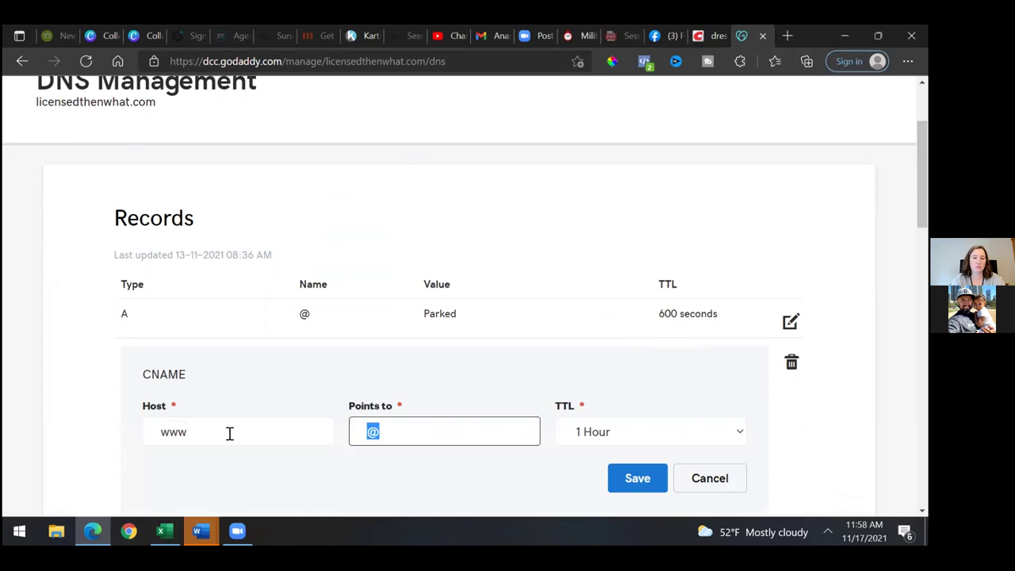
pyautogui.click(434, 432)
pyautogui.hotkey('ctrl', 'a')
pyautogui.hotkey('ctrl', 'v')
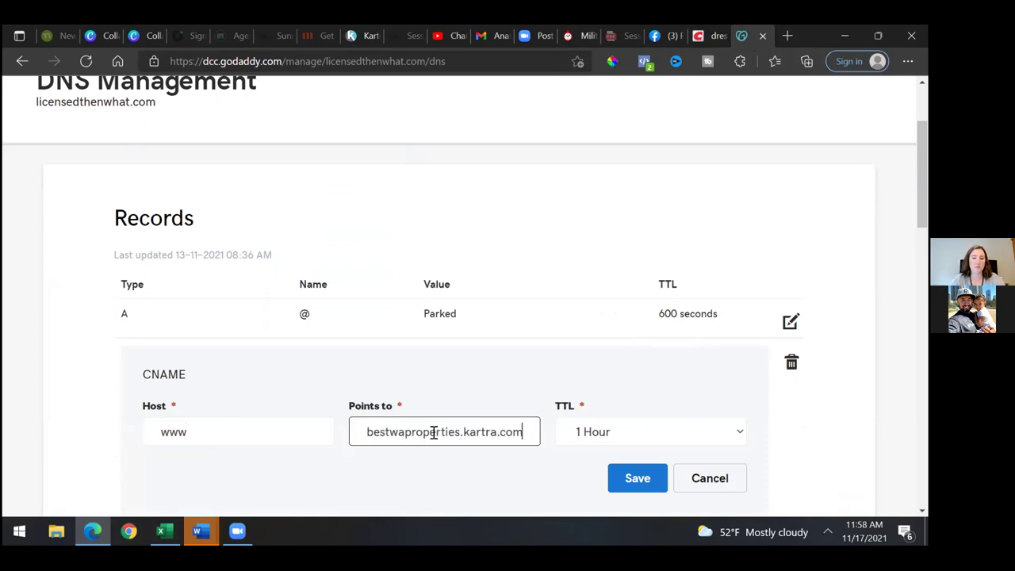
pyautogui.click(637, 479)
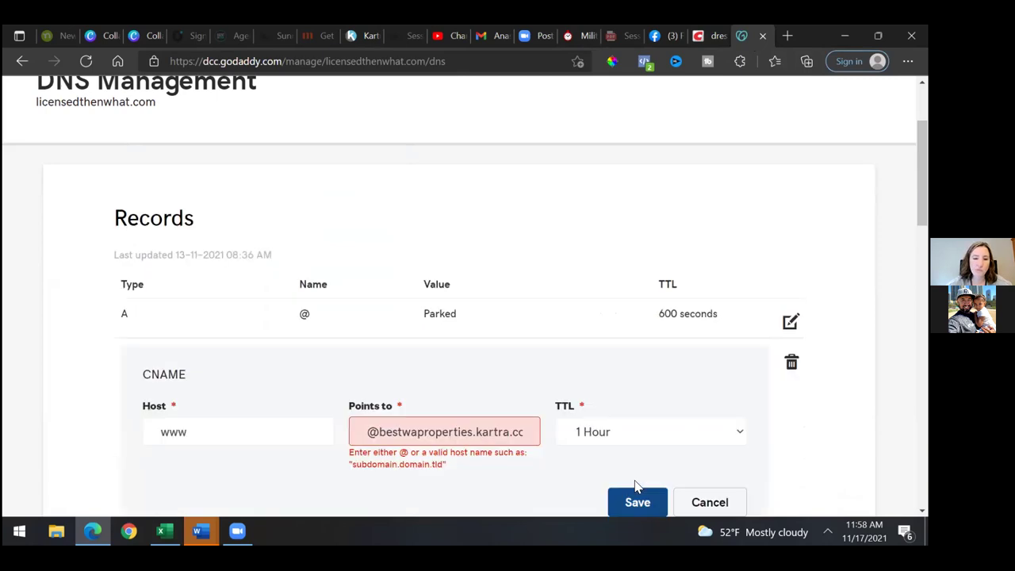
# - Delete the stray @ from the Points to value, re-save the record, and return to Kartra
pyautogui.click(381, 434)
pyautogui.press('BackSpace')
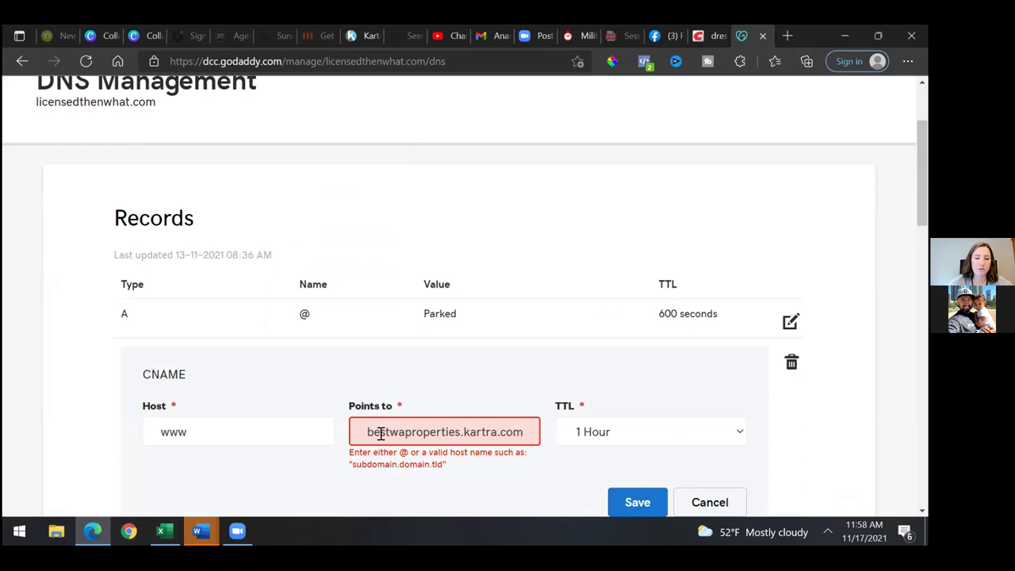
pyautogui.click(643, 508)
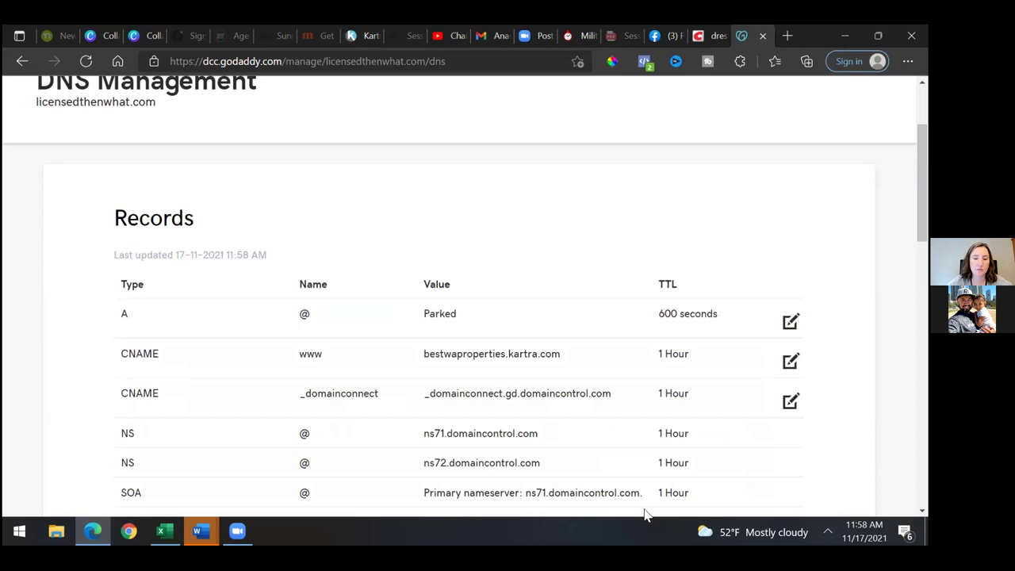
pyautogui.scroll(-3, 486, 293)
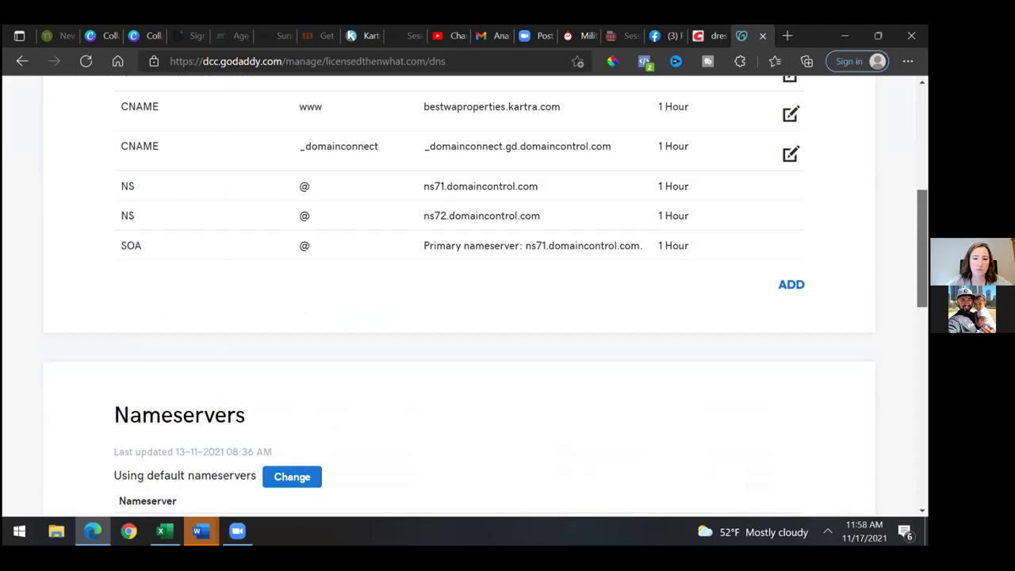
pyautogui.scroll(-2, 486, 294)
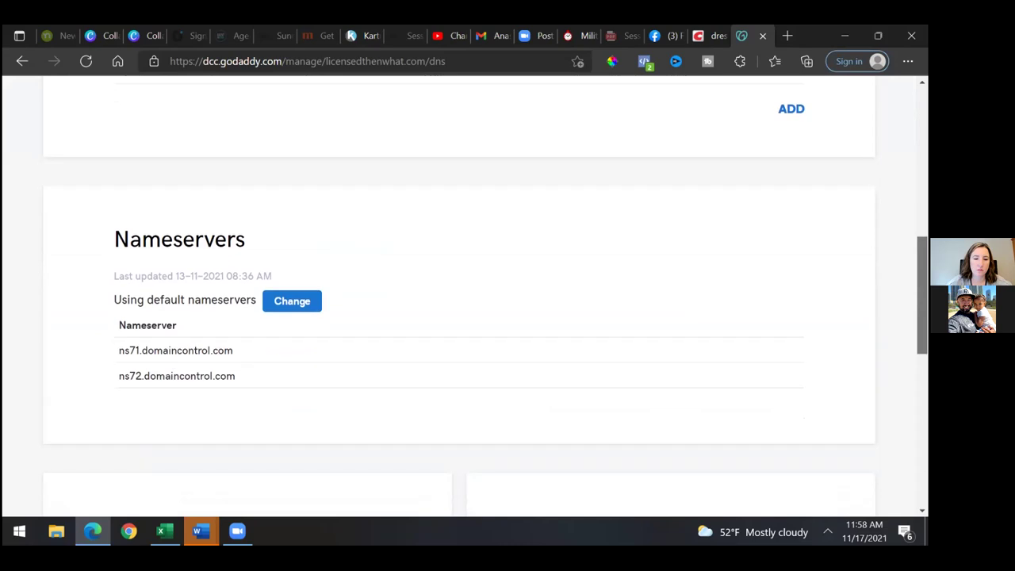
pyautogui.scroll(-3, 486, 297)
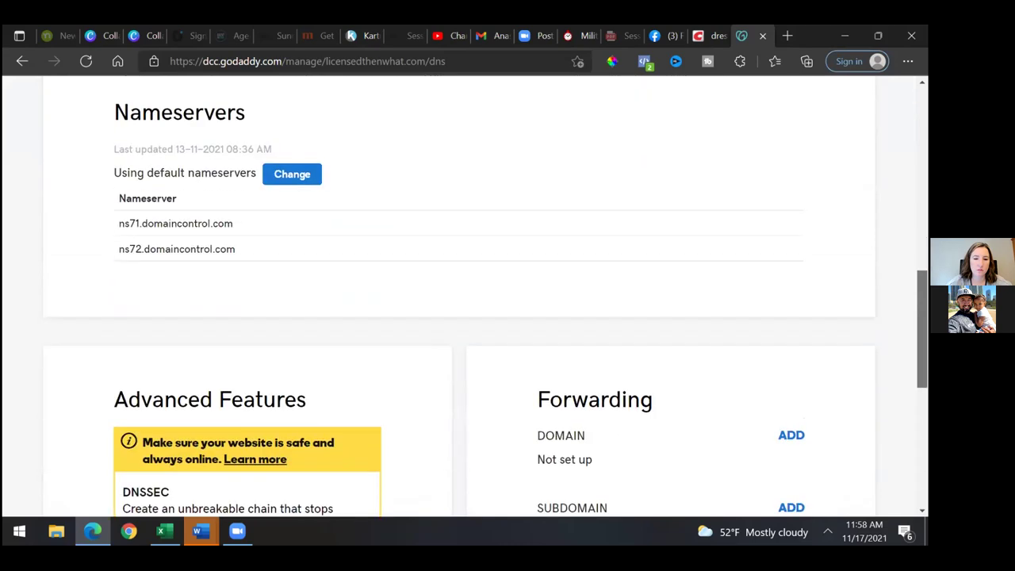
pyautogui.scroll(-1, 485, 296)
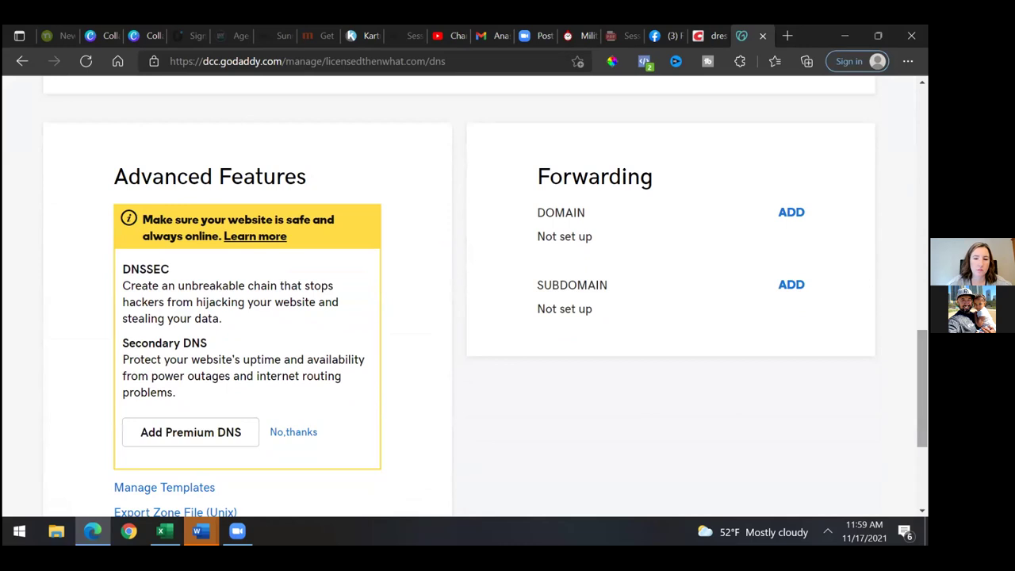
pyautogui.click(360, 37)
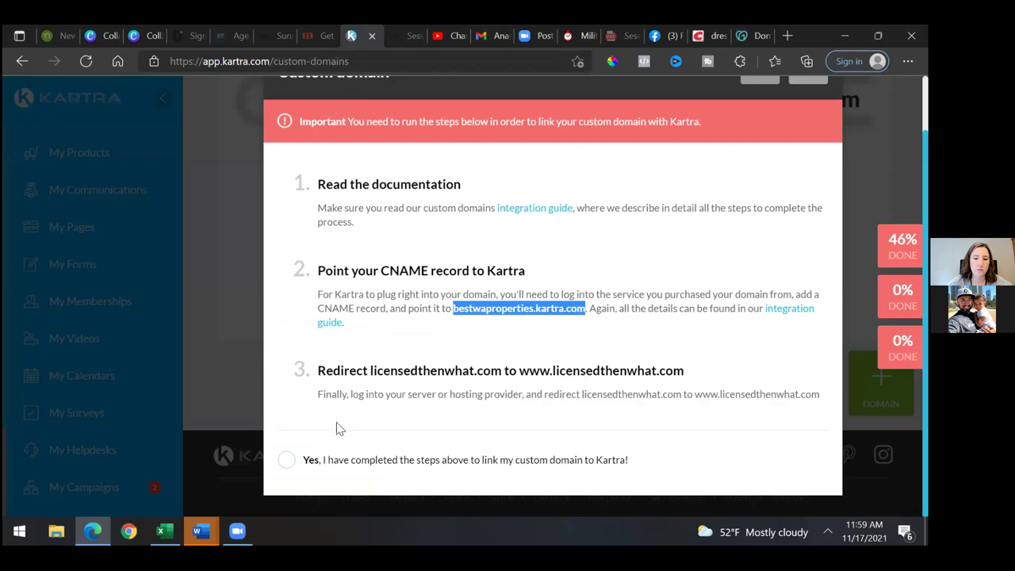
# - Confirm the domain linking steps are complete and advance to the index and 404 settings
pyautogui.click(286, 460)
pyautogui.scroll(2, 552, 286)
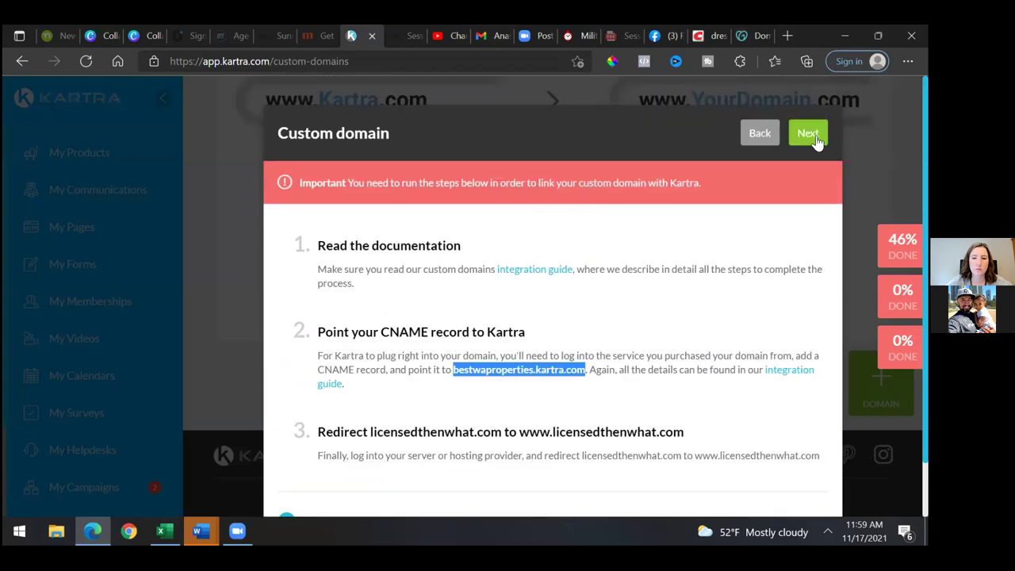
pyautogui.click(804, 131)
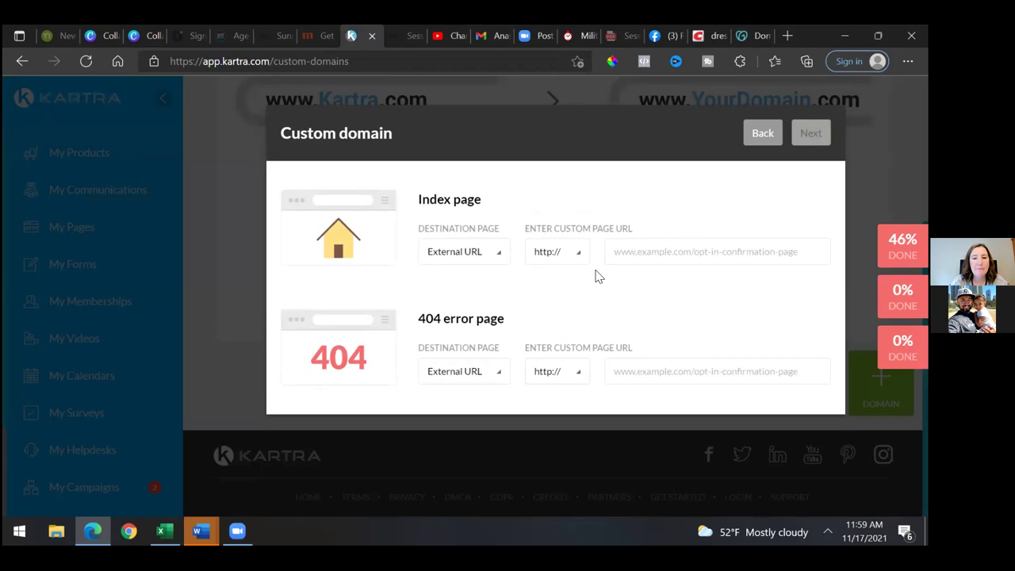
# - Set both index and 404 destinations to Kartra page with No site in particular
pyautogui.click(641, 251)
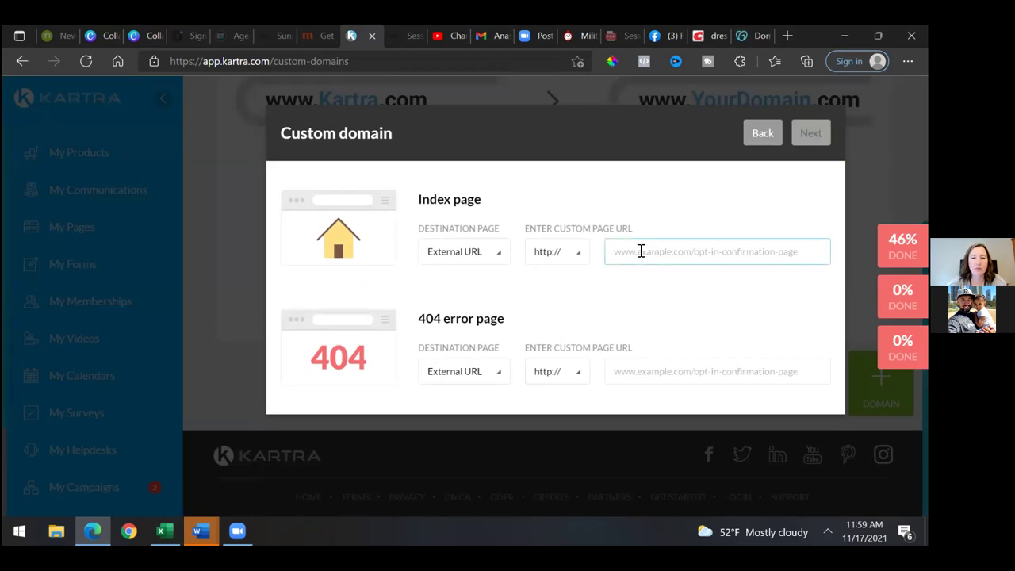
pyautogui.click(559, 252)
pyautogui.click(499, 253)
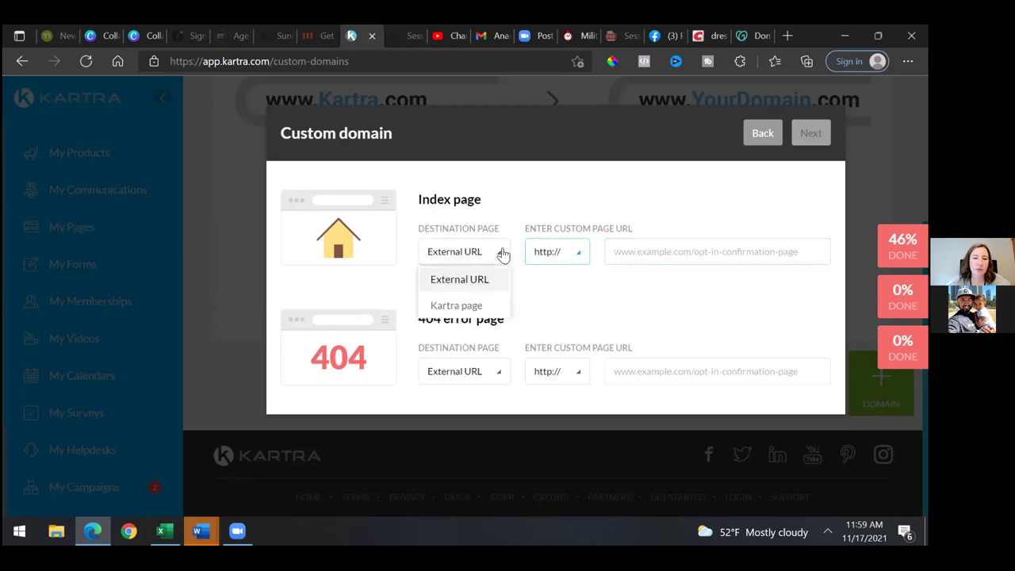
pyautogui.click(473, 309)
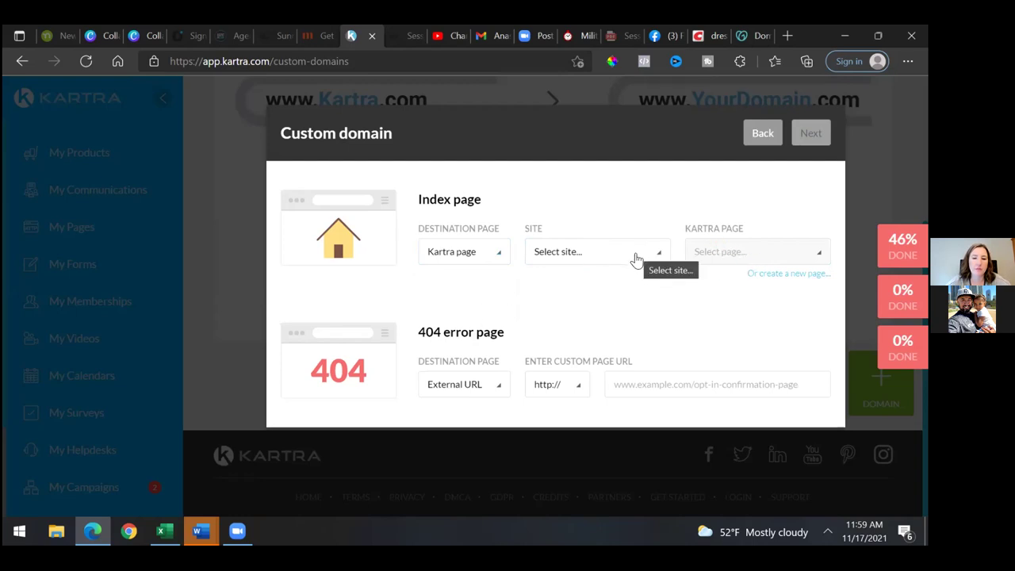
pyautogui.click(501, 392)
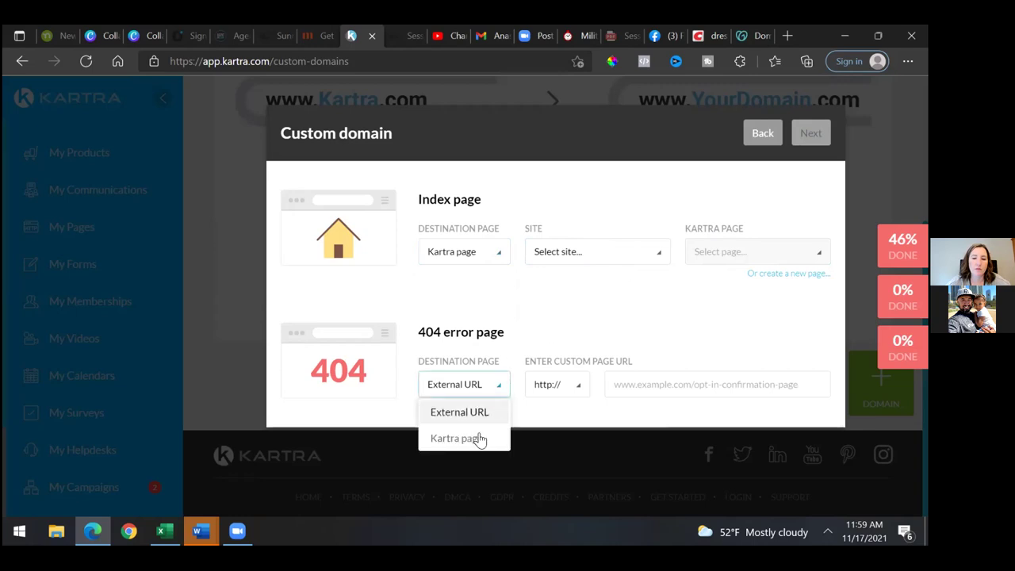
pyautogui.click(478, 437)
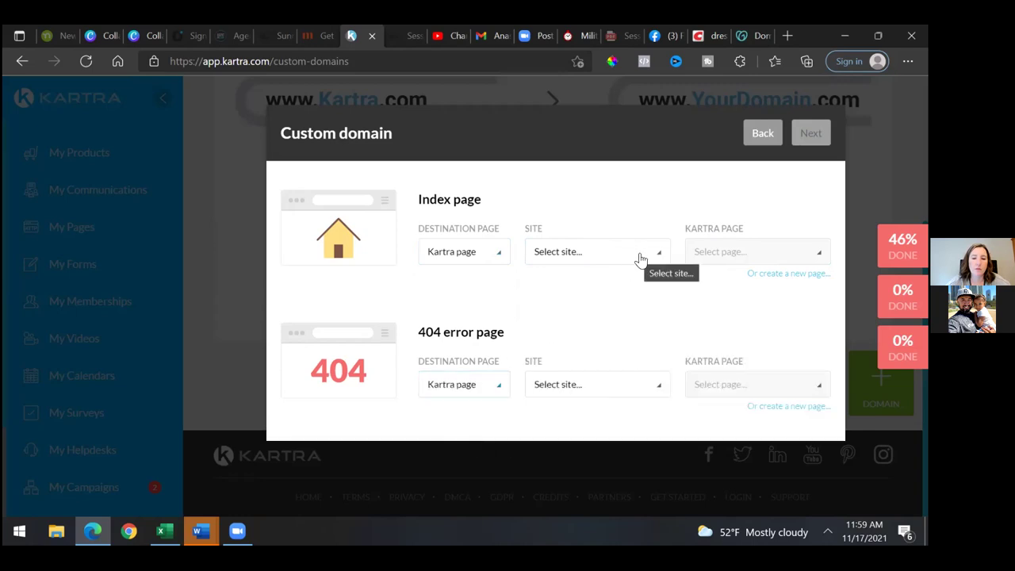
pyautogui.click(640, 259)
pyautogui.click(632, 306)
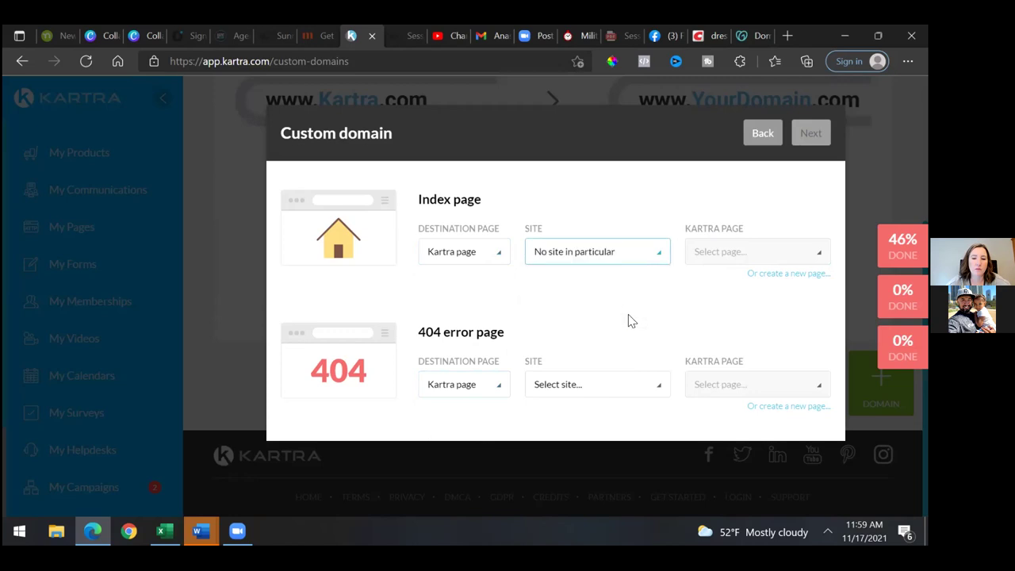
pyautogui.click(640, 385)
pyautogui.click(641, 442)
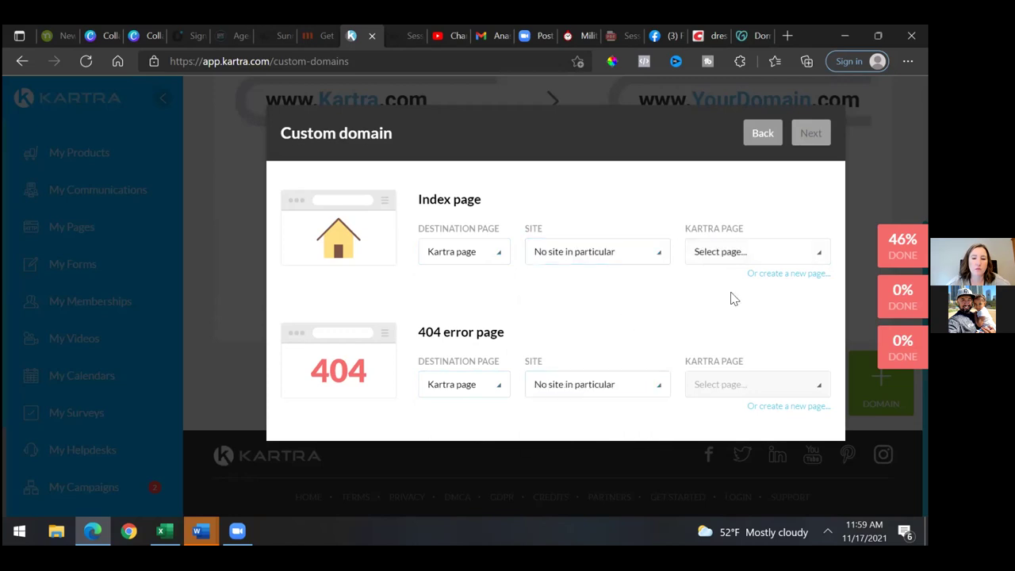
# - Choose Seller Guide Thank You for both the index and 404 pages and finish setup
pyautogui.click(772, 257)
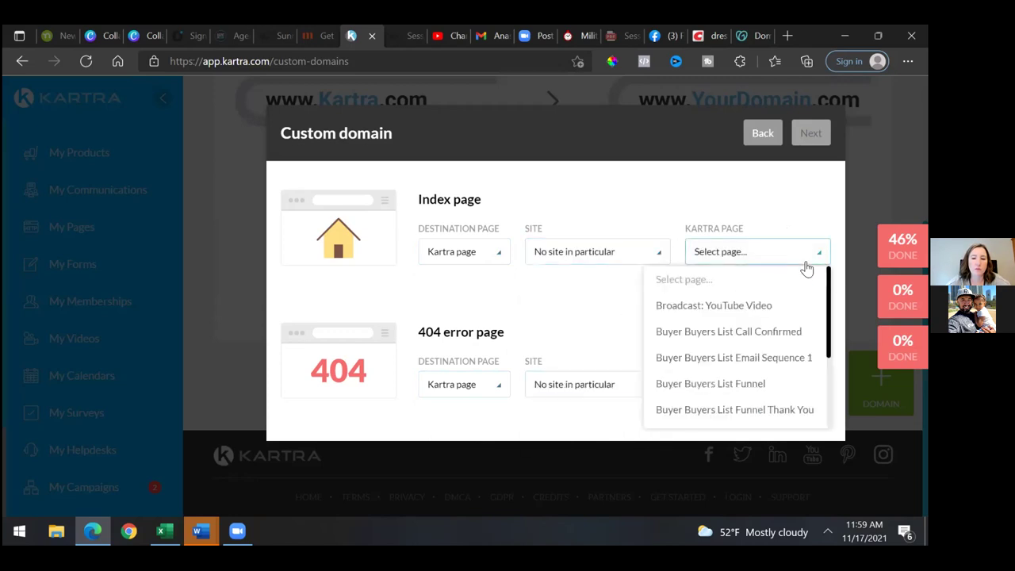
pyautogui.scroll(-5, 736, 349)
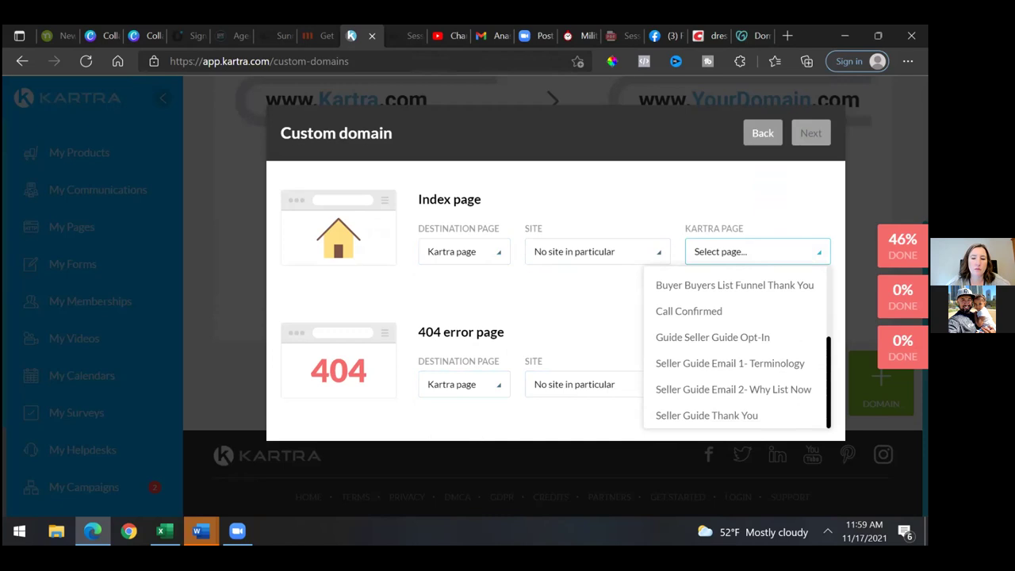
pyautogui.scroll(5, 736, 349)
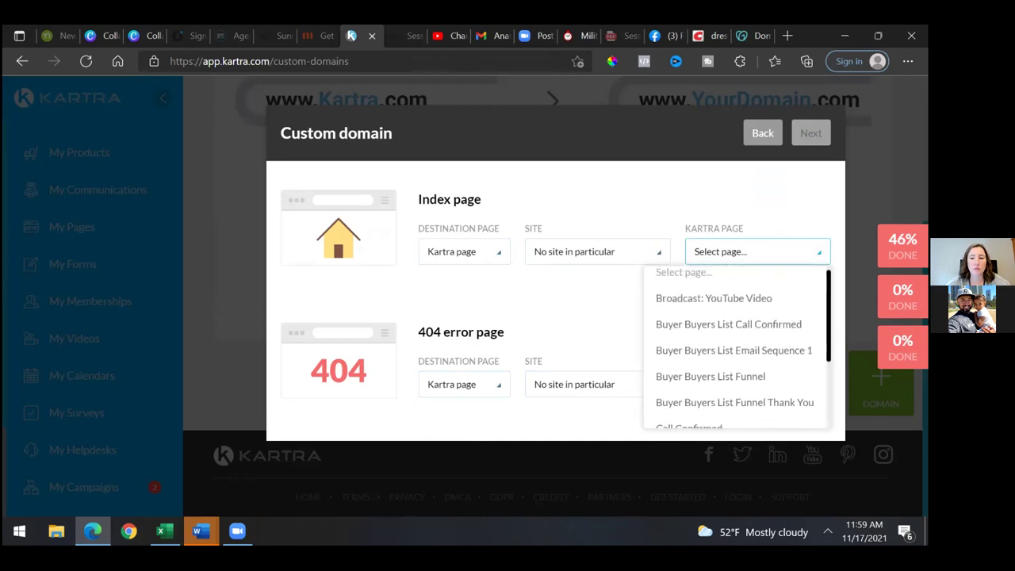
pyautogui.scroll(-2, 736, 349)
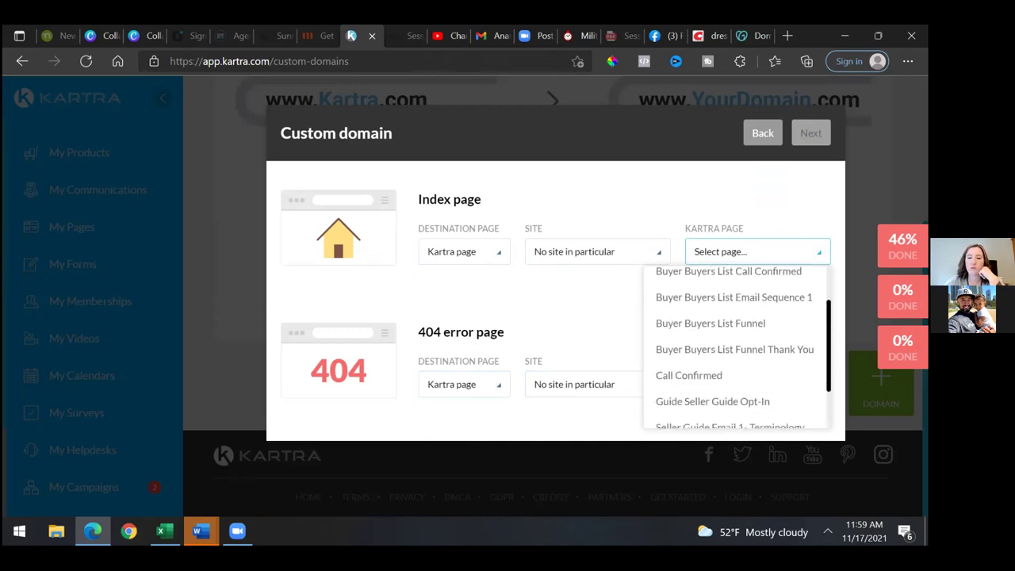
pyautogui.scroll(-2, 737, 349)
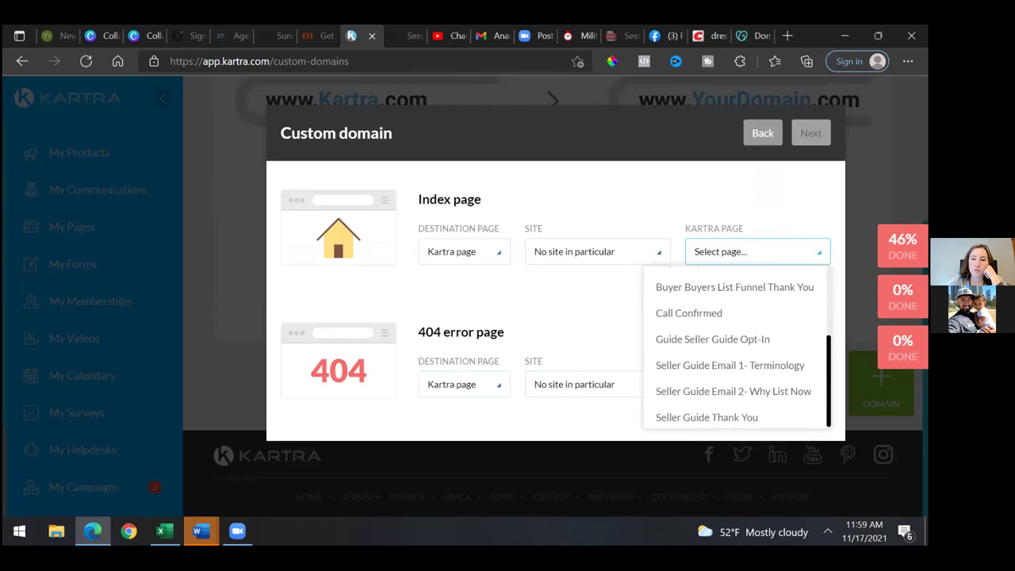
pyautogui.click(713, 416)
pyautogui.click(732, 385)
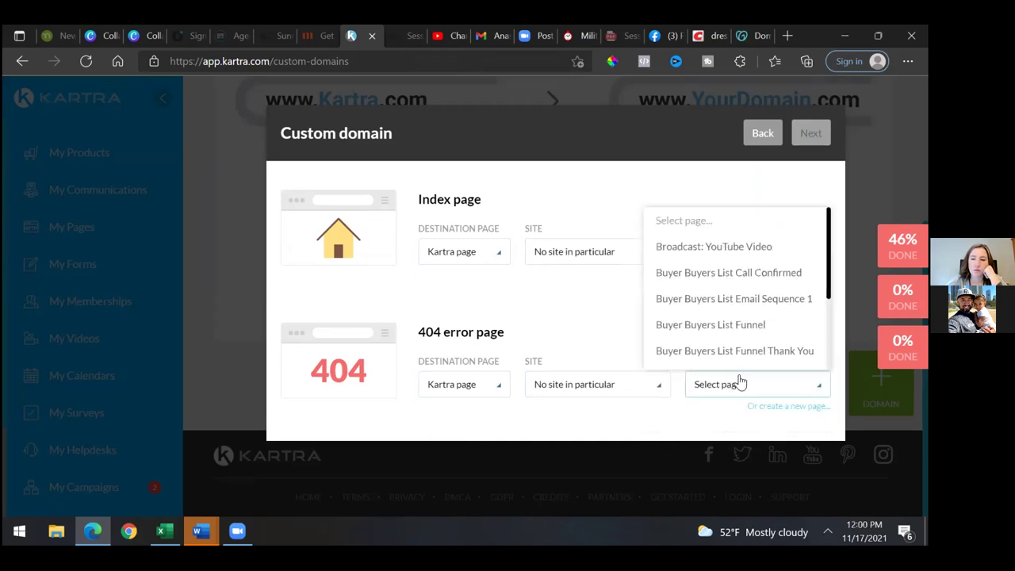
pyautogui.scroll(-3, 785, 333)
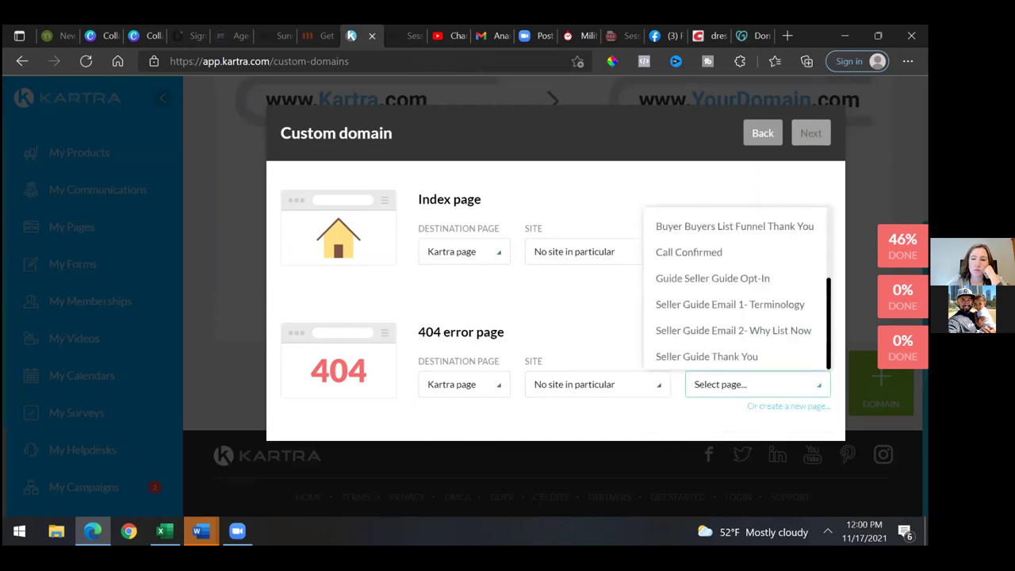
pyautogui.click(771, 356)
pyautogui.click(810, 135)
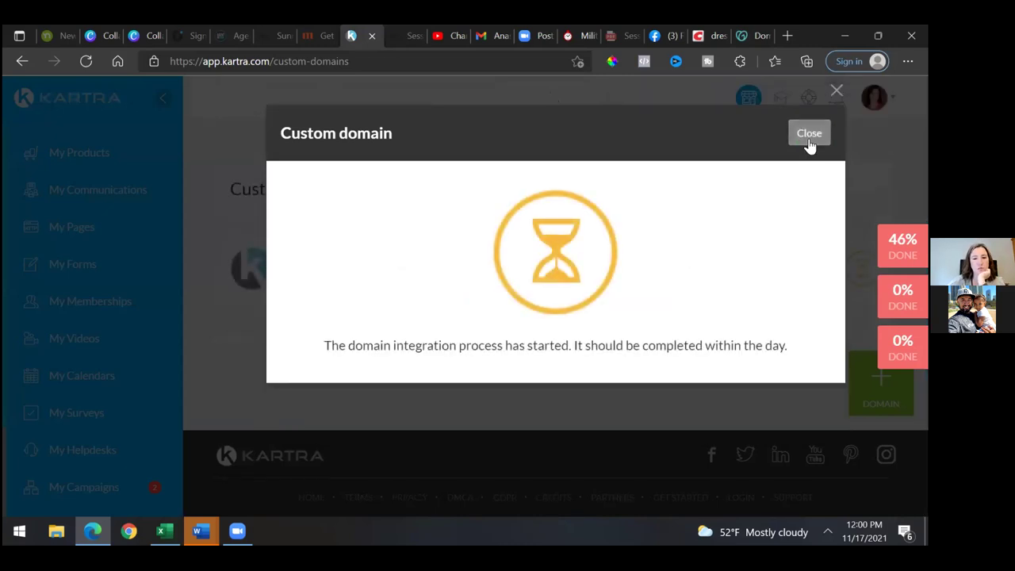
# - Close the Custom domain dialog now that integration has started
pyautogui.click(809, 135)
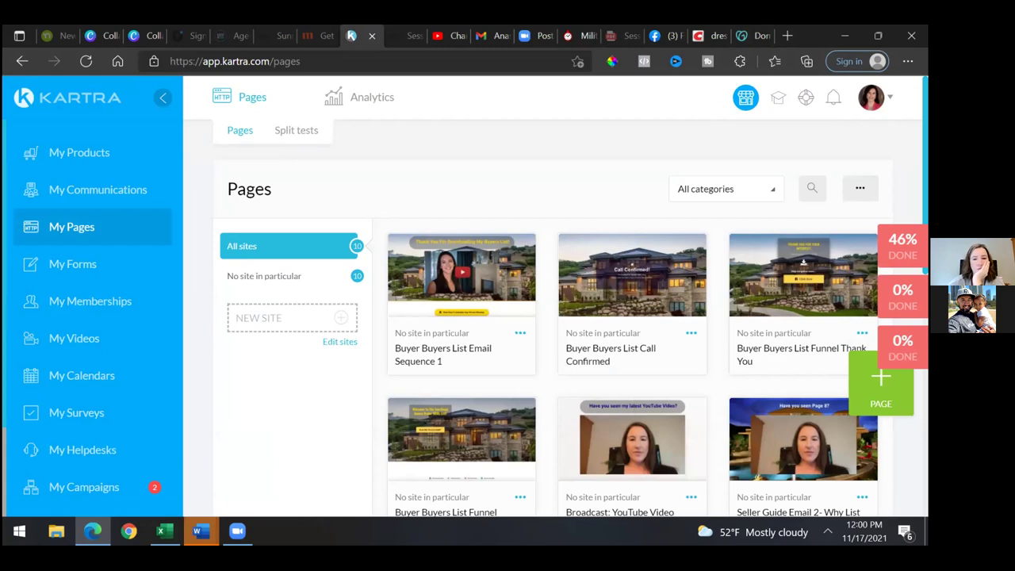
# - Create a new page from the blue 'This offer will expire soon!' countdown squeeze template
pyautogui.click(610, 268)
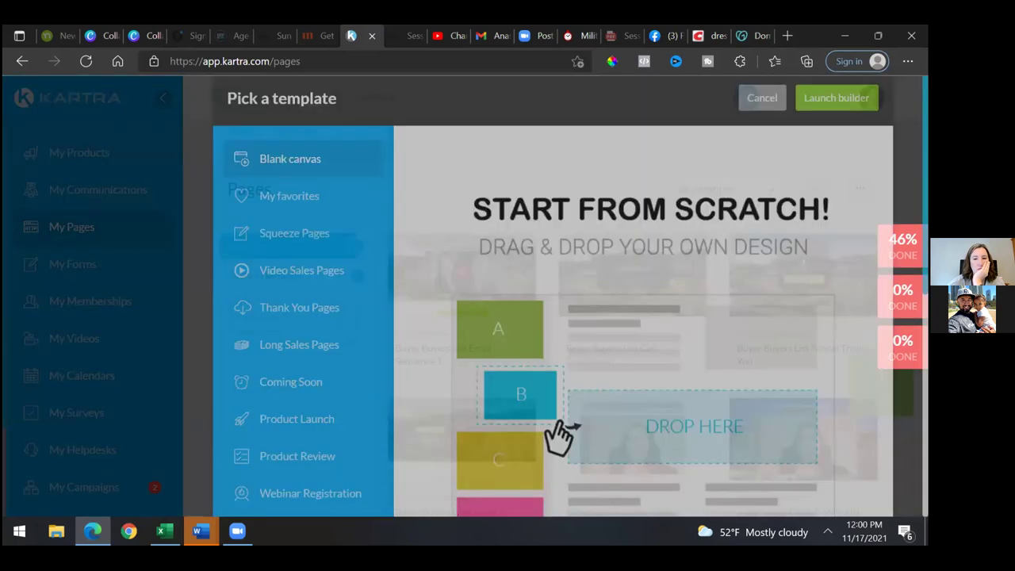
pyautogui.scroll(-2, 568, 317)
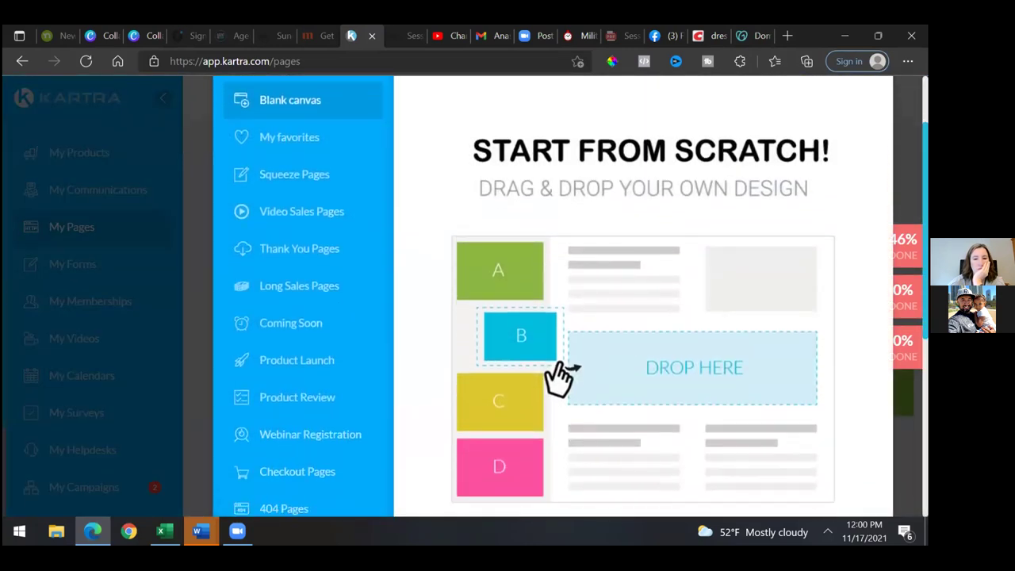
pyautogui.scroll(1, 568, 317)
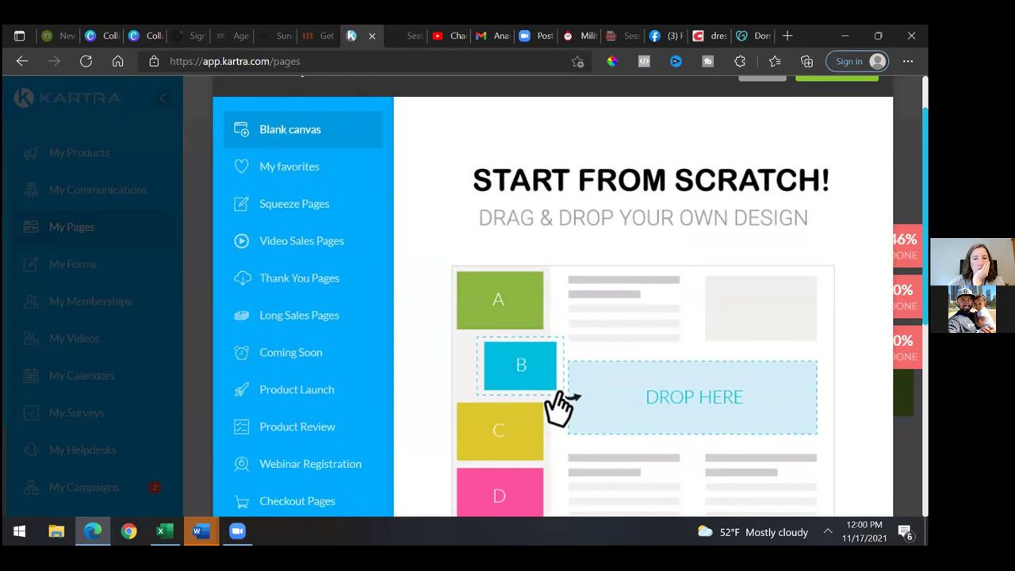
pyautogui.click(336, 209)
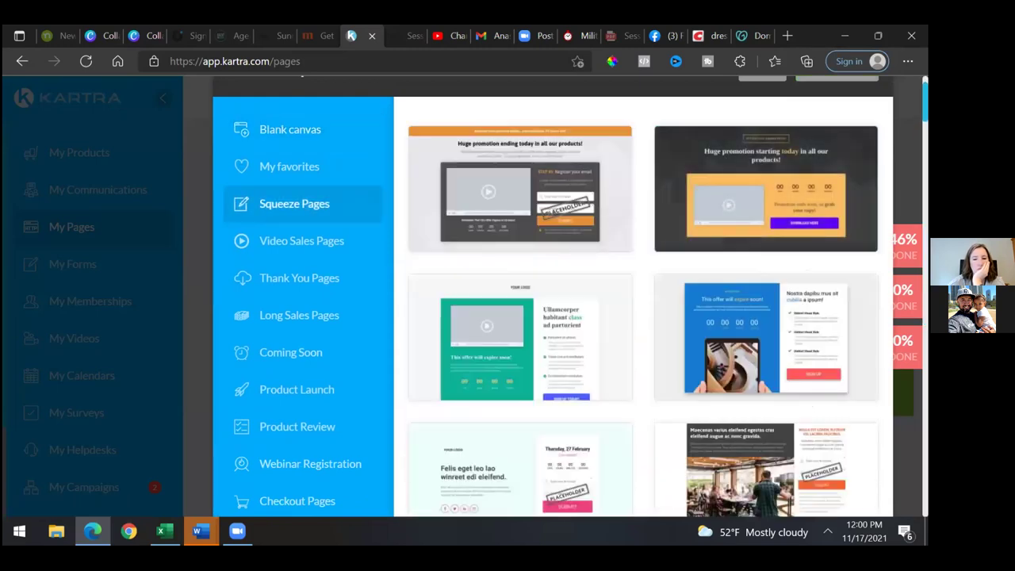
pyautogui.scroll(-2, 554, 296)
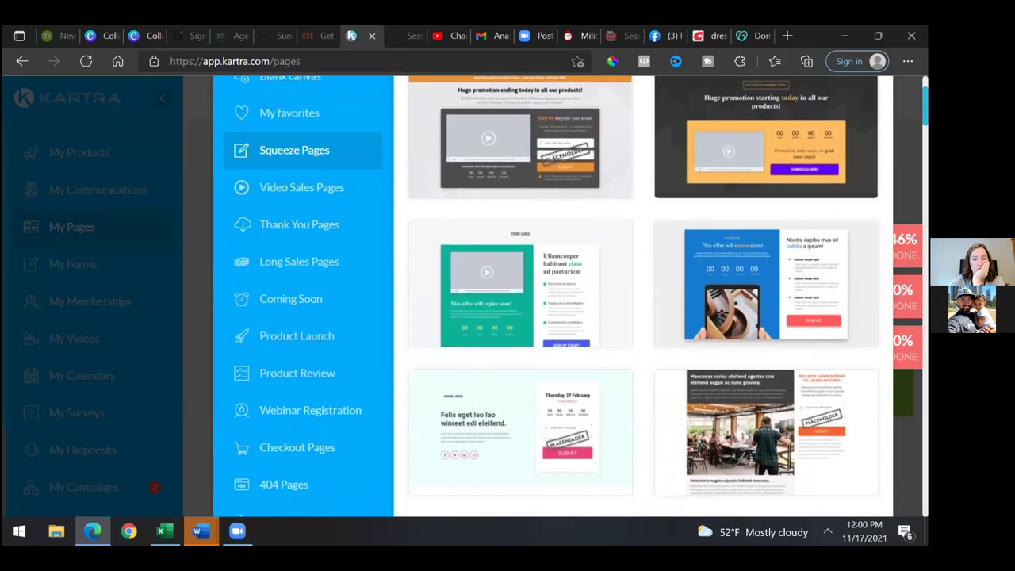
pyautogui.scroll(-2, 705, 246)
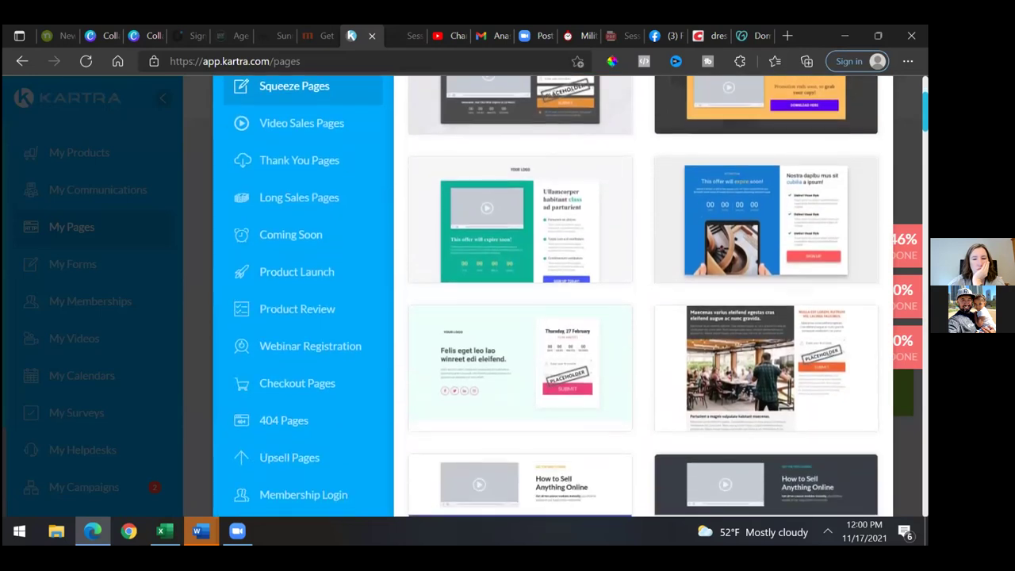
pyautogui.click(791, 225)
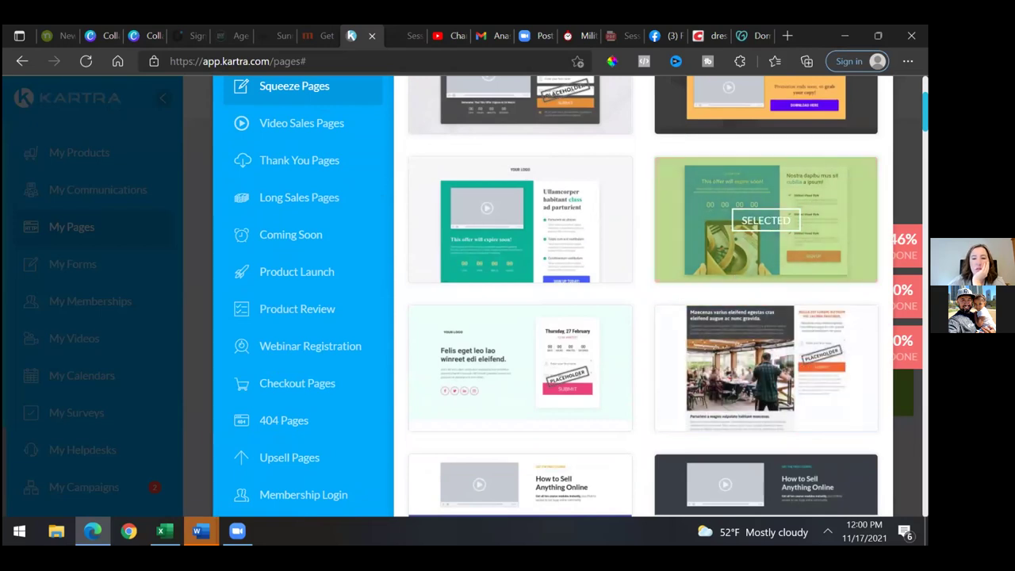
pyautogui.scroll(3, 643, 294)
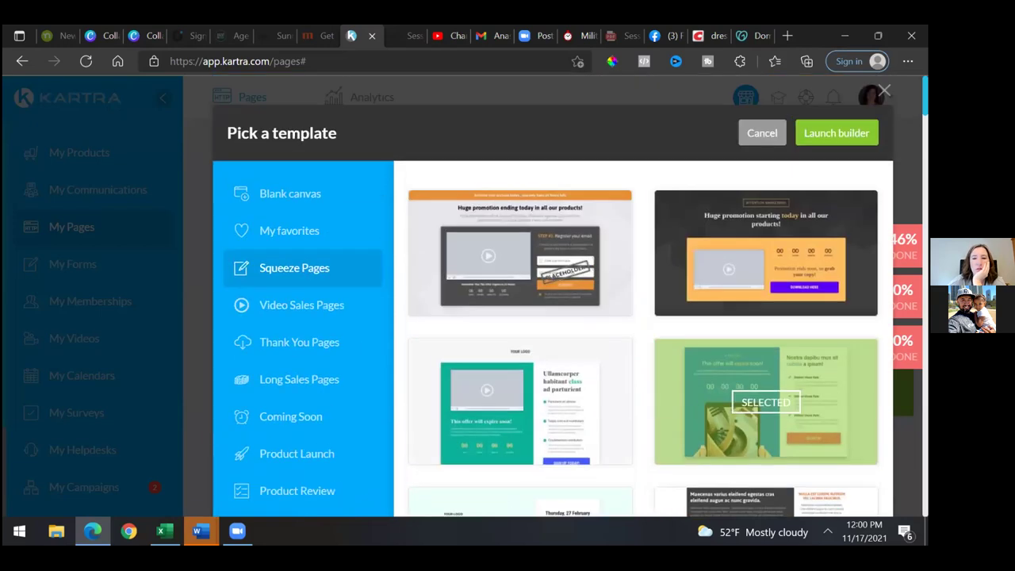
pyautogui.click(834, 132)
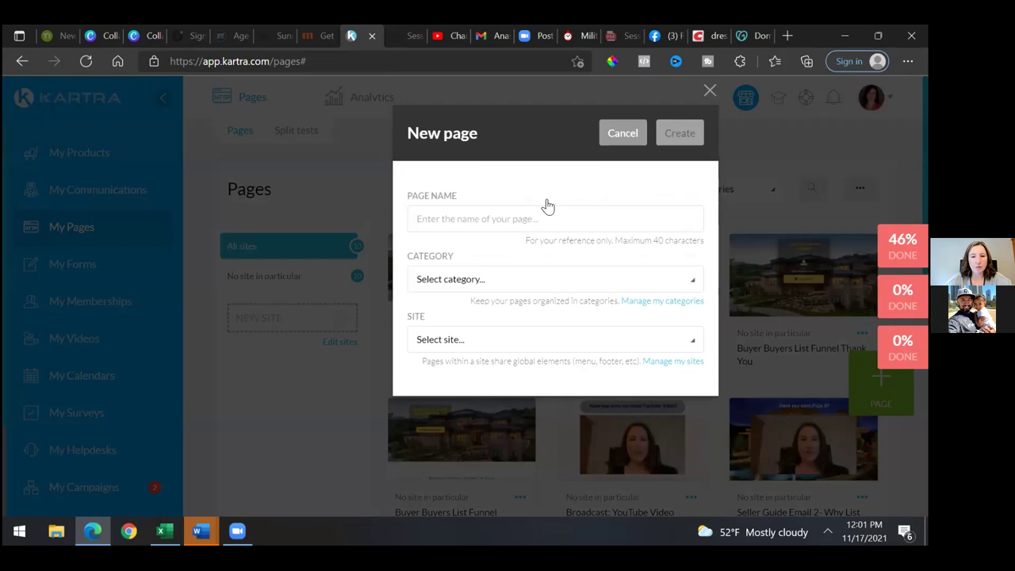
# - Enter 'Your Discount Code Opt-In' as the new page's name
pyautogui.click(515, 224)
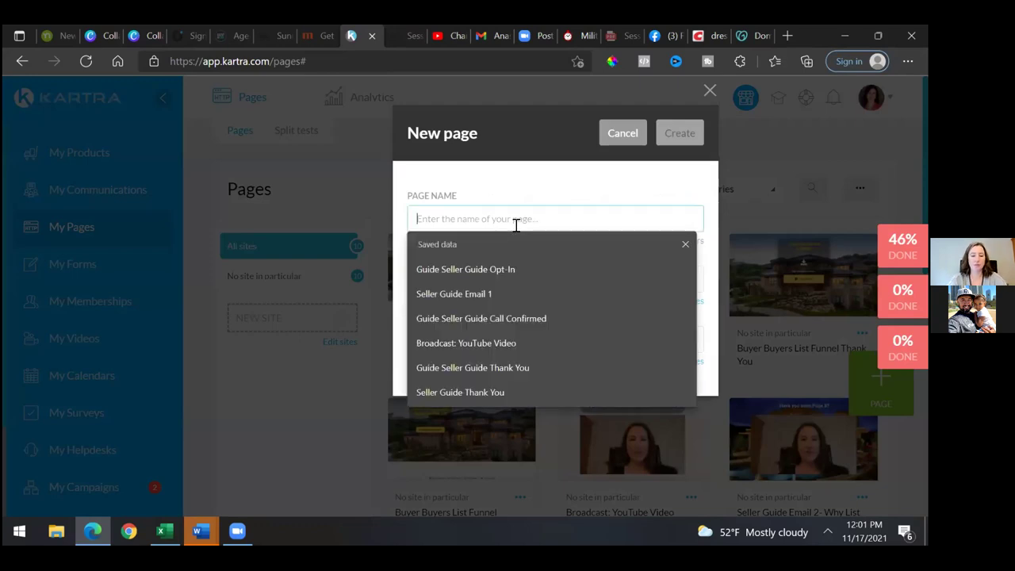
pyautogui.write('Your Dic')
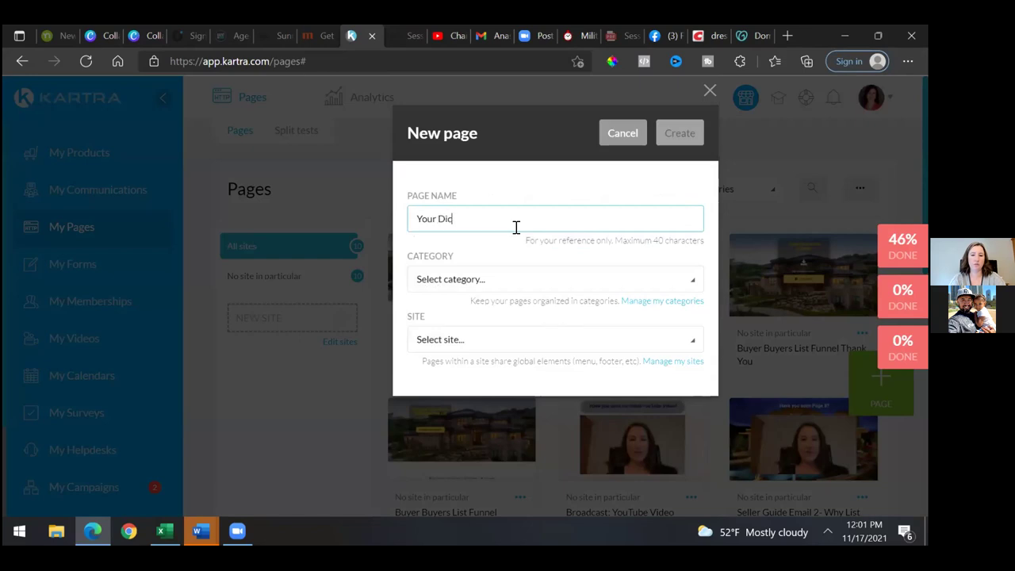
pyautogui.press('BackSpace')
pyautogui.write('scount')
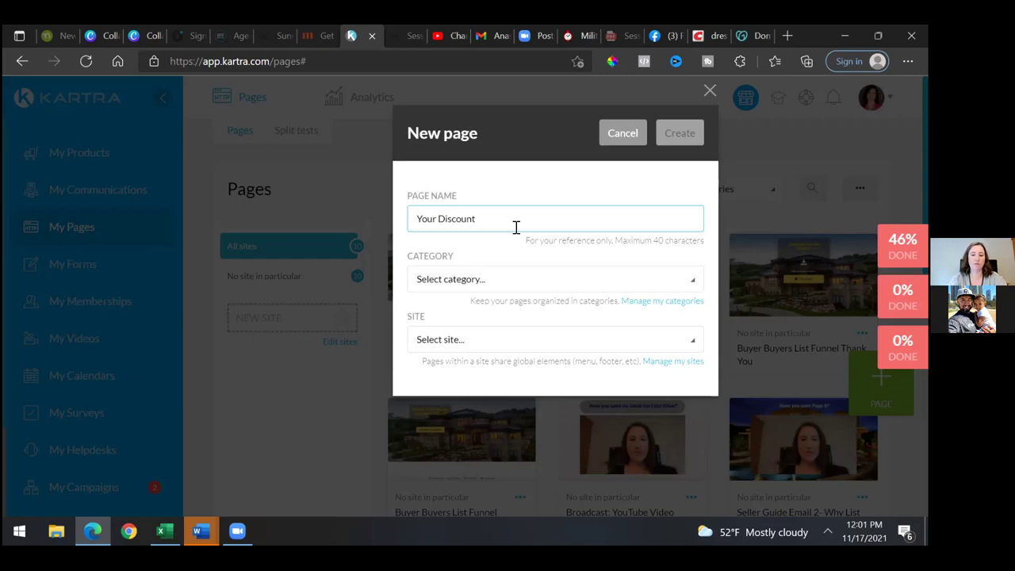
pyautogui.write(' Code')
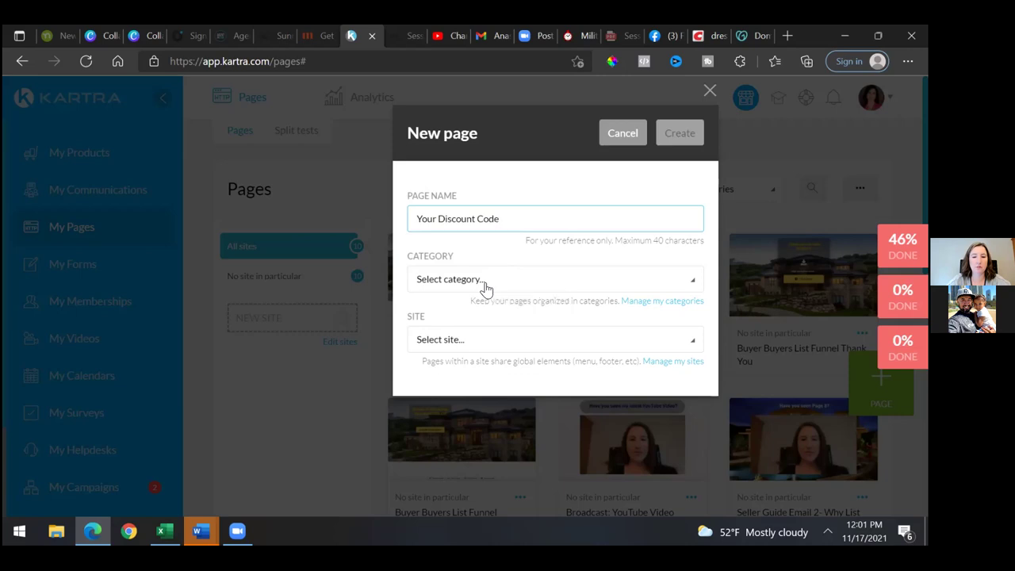
pyautogui.click(482, 284)
pyautogui.click(530, 227)
pyautogui.write('Op')
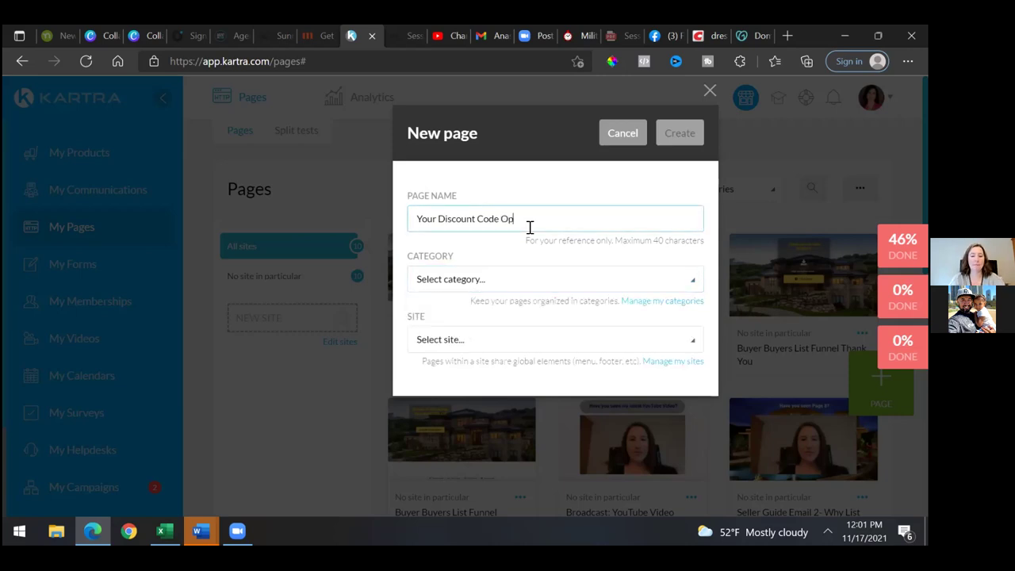
pyautogui.write('t-In')
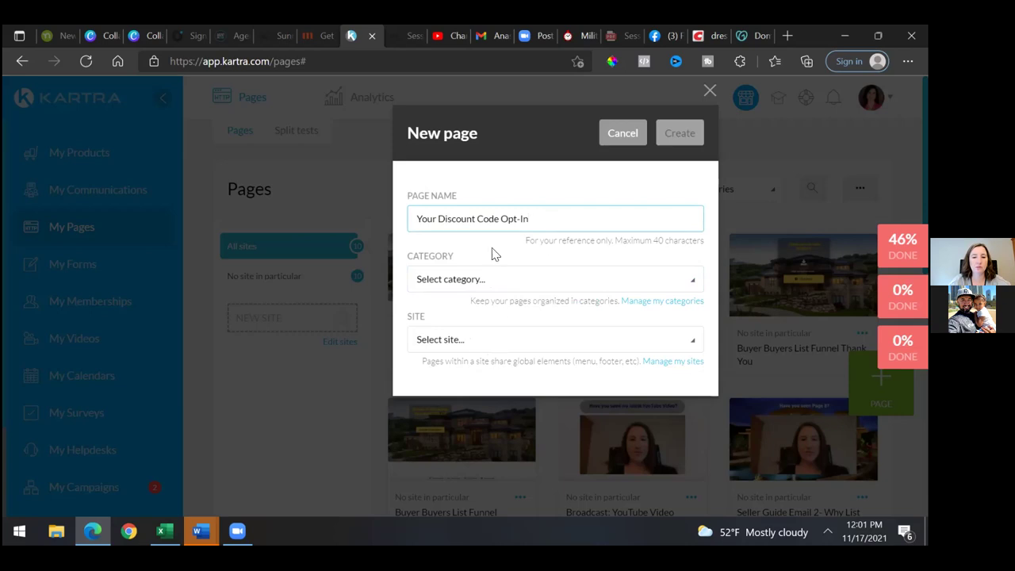
# - Look over the page categories without choosing one, then go to Manage my categories
pyautogui.click(495, 277)
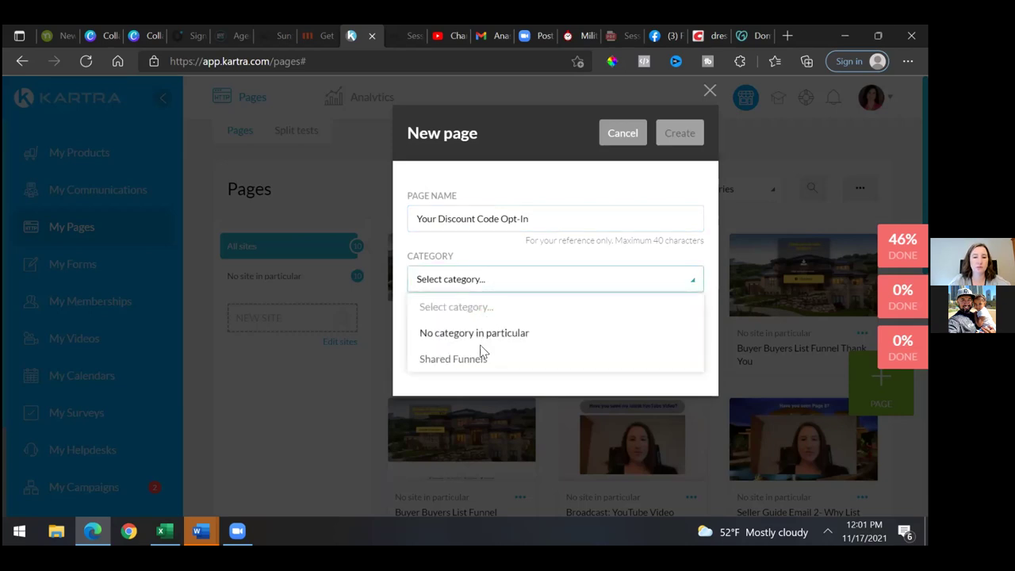
pyautogui.click(488, 249)
pyautogui.click(650, 301)
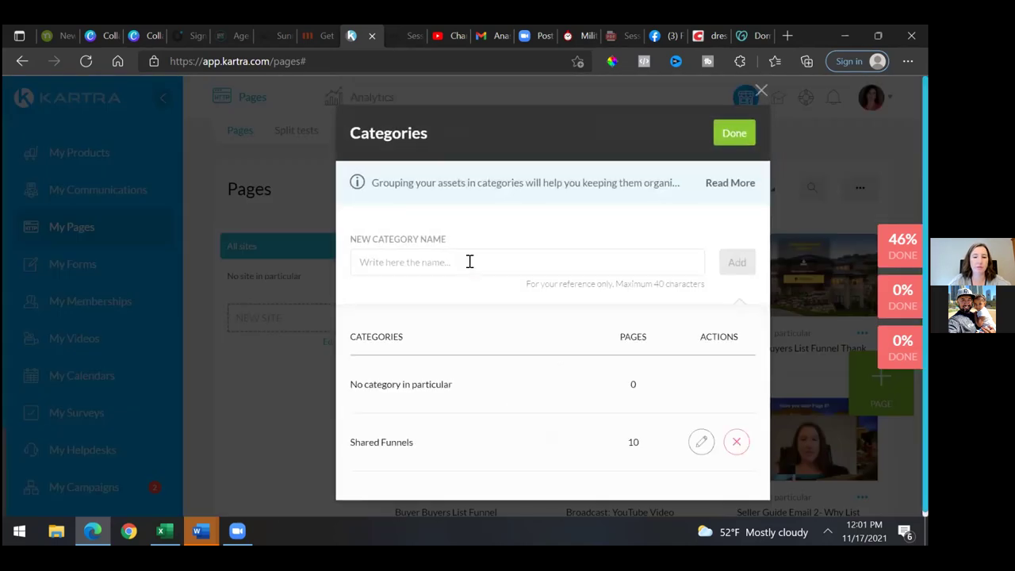
# - Add 'Discount Code Funnel' as a new page category and close the Categories dialog
pyautogui.click(469, 262)
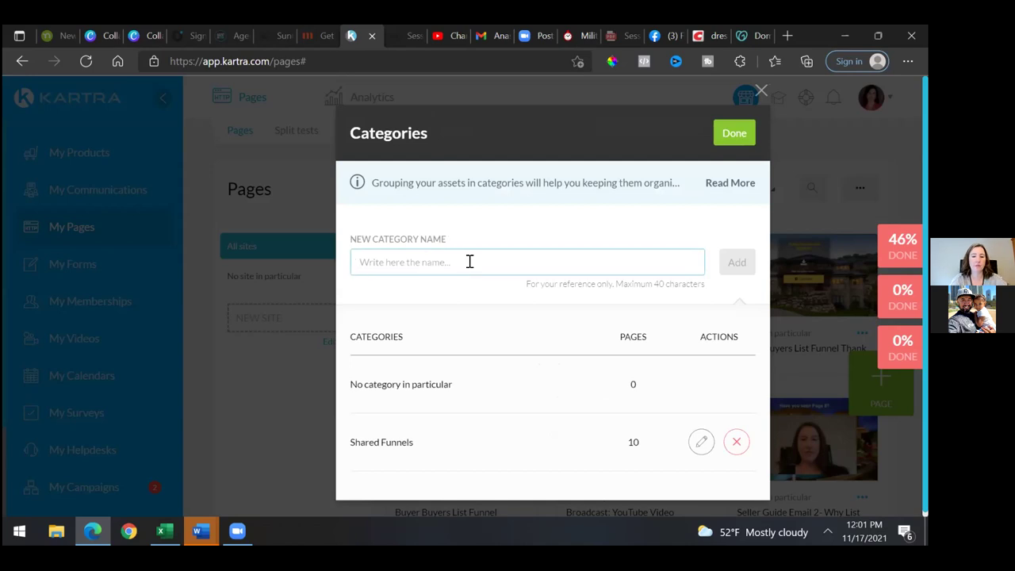
pyautogui.write('Discount Code Funnel')
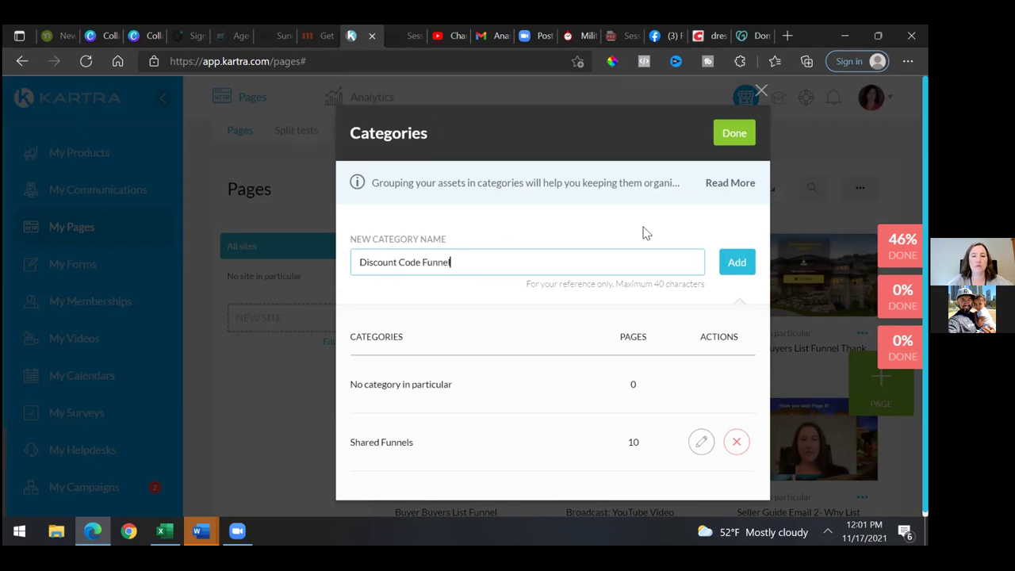
pyautogui.click(730, 268)
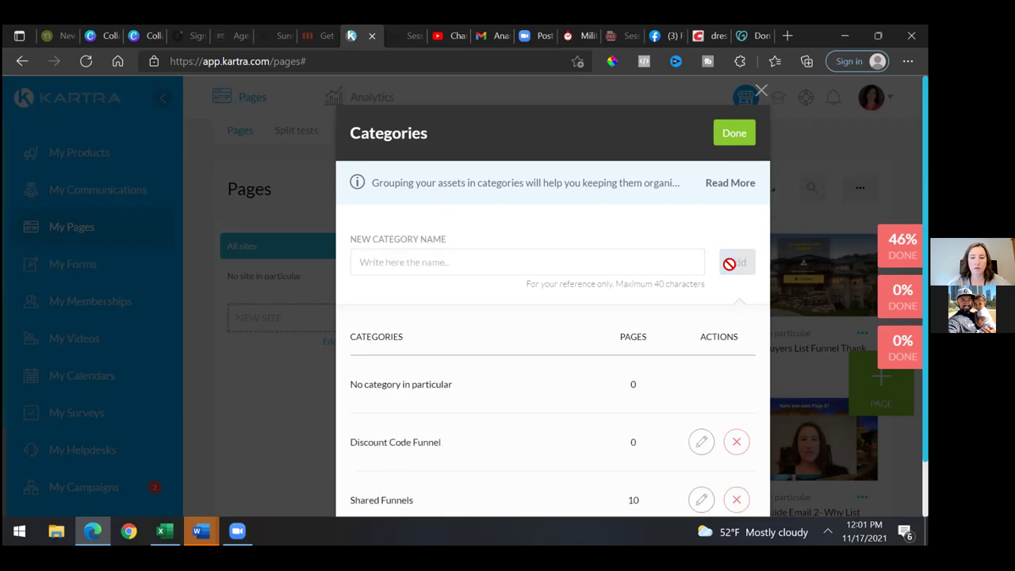
pyautogui.click(744, 136)
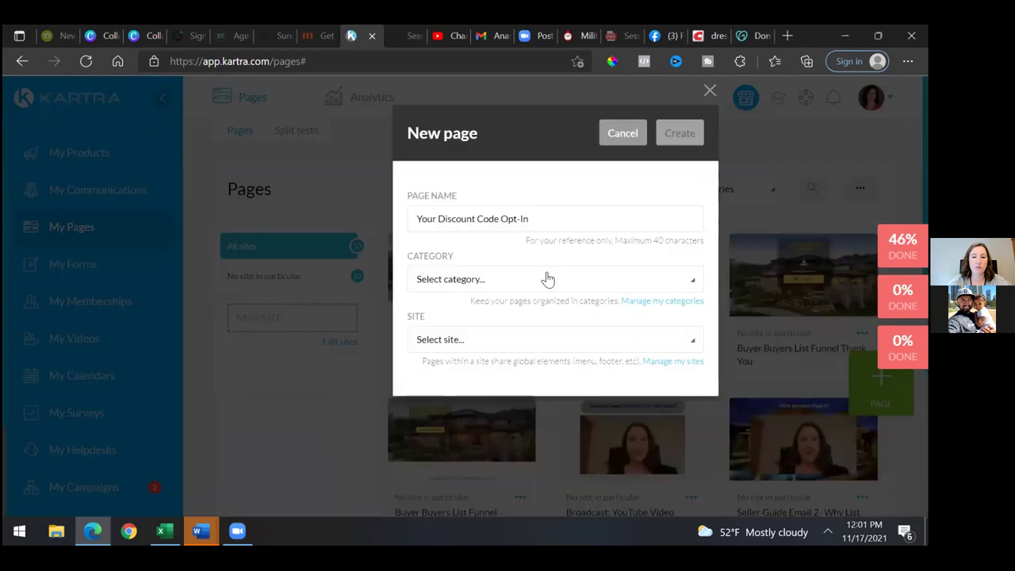
# - File the page under Discount Code Funnel with No site in particular and create it
pyautogui.click(544, 279)
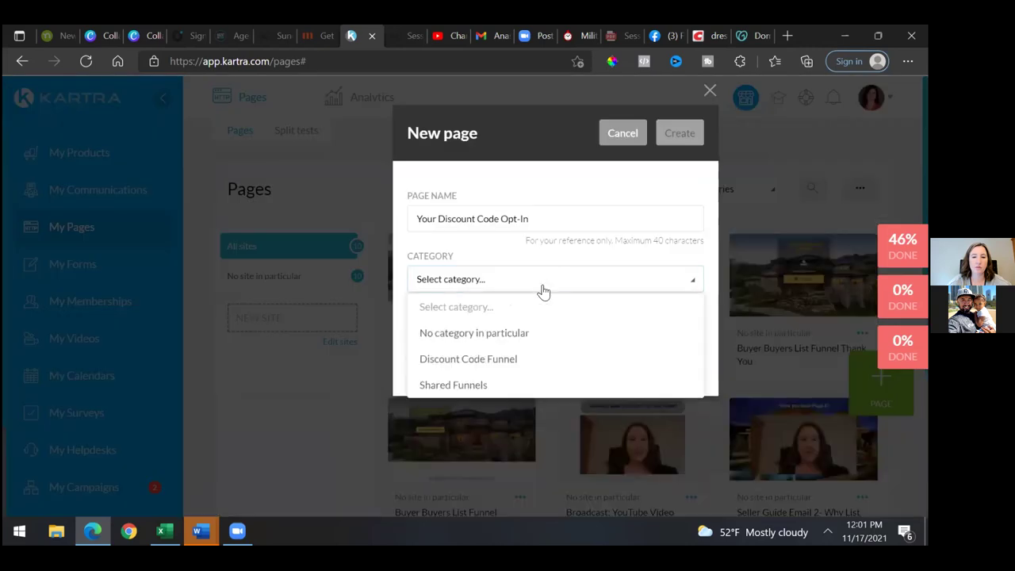
pyautogui.click(526, 358)
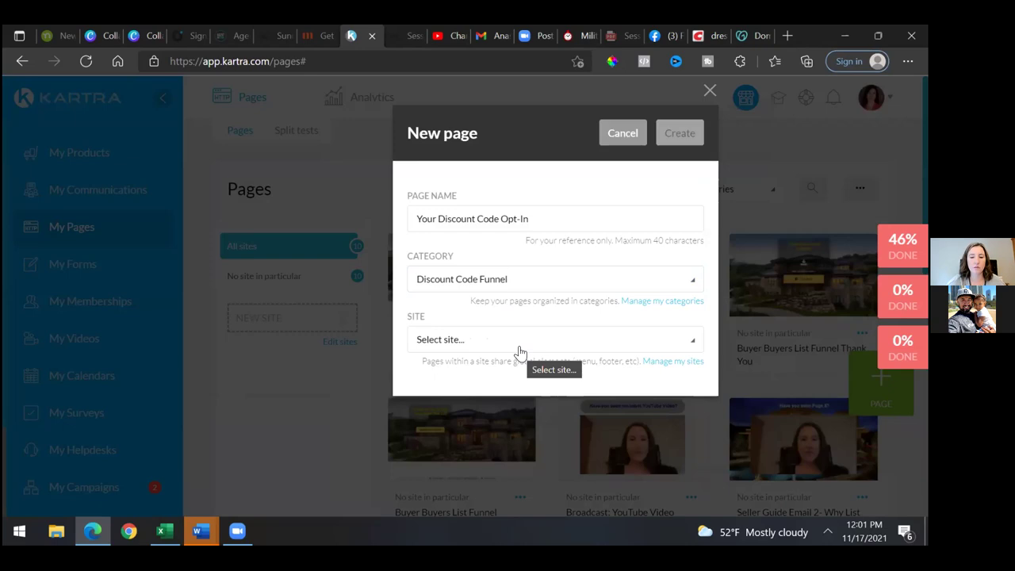
pyautogui.click(520, 351)
pyautogui.click(526, 396)
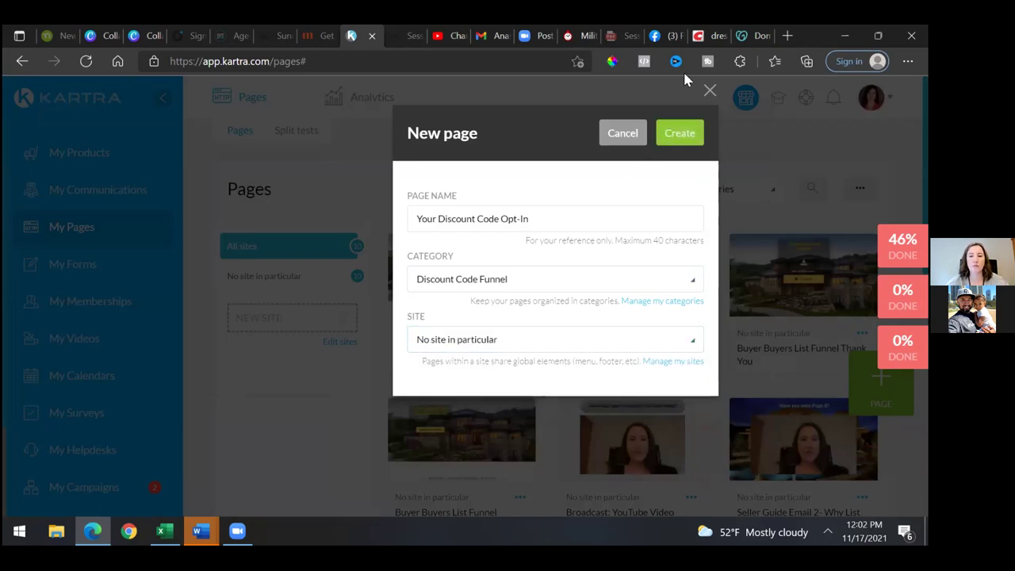
pyautogui.click(683, 138)
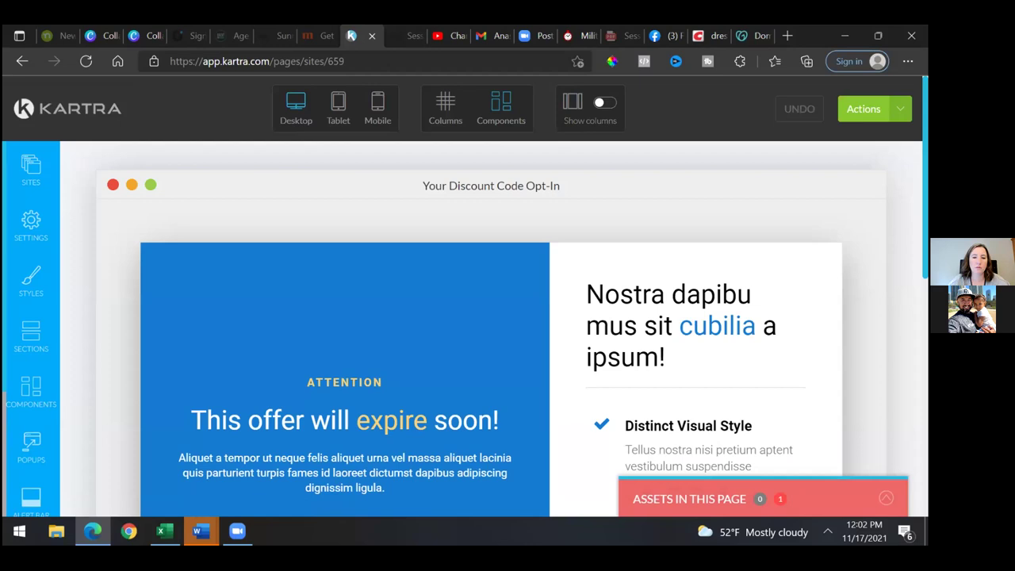
# - Scroll down the new page to preview the blue countdown template
pyautogui.scroll(-3, 492, 329)
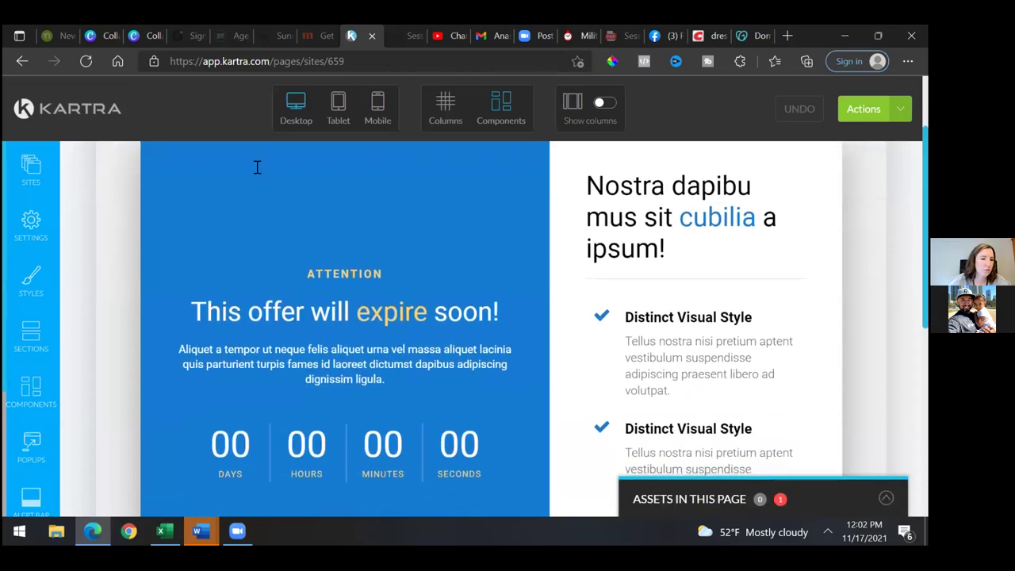
# - In the page's SEO parameters, clear the existing Page Title field
pyautogui.click(32, 225)
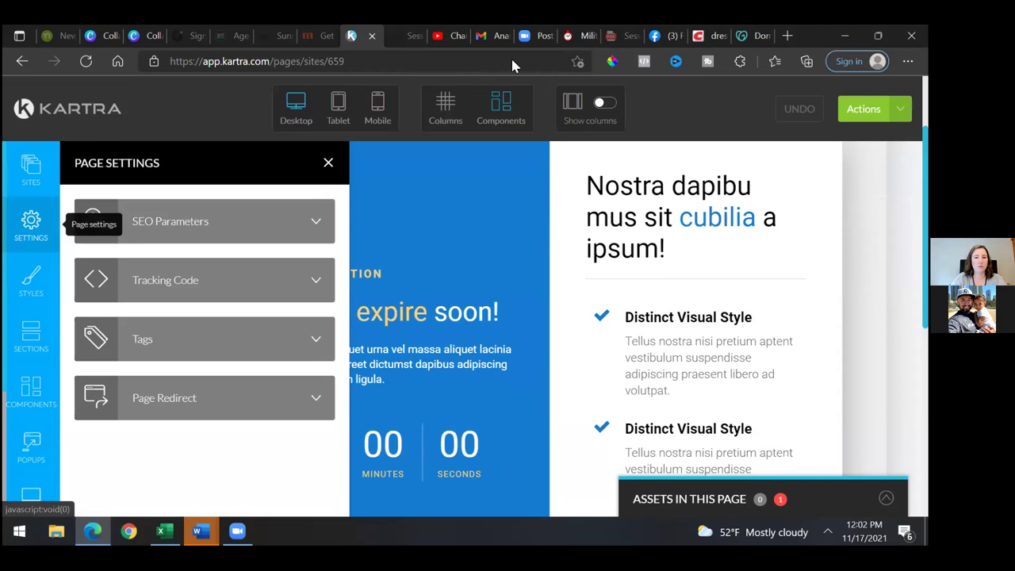
pyautogui.click(249, 220)
pyautogui.click(245, 224)
pyautogui.hotkey('ctrl', 'a')
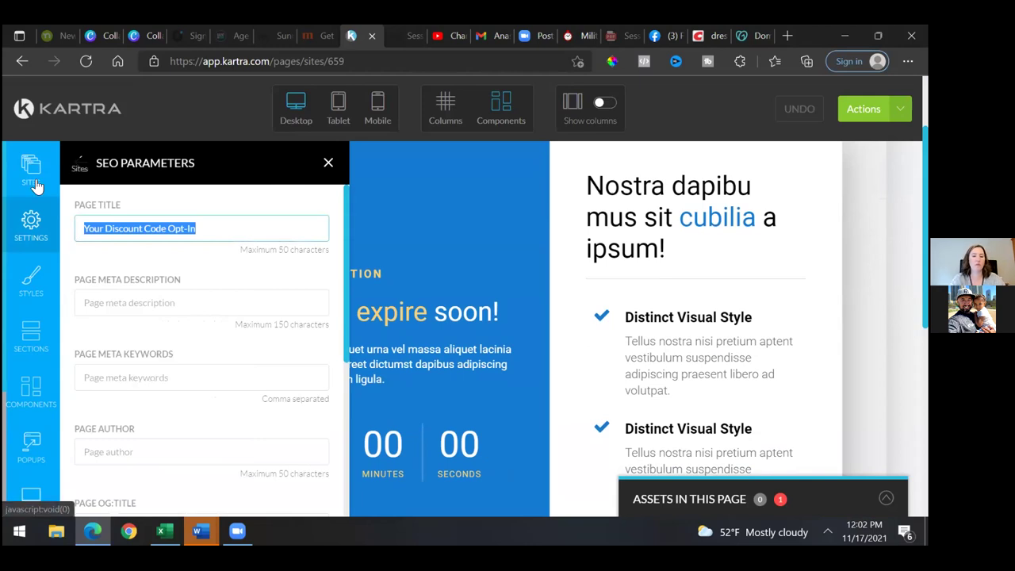
pyautogui.press('End')
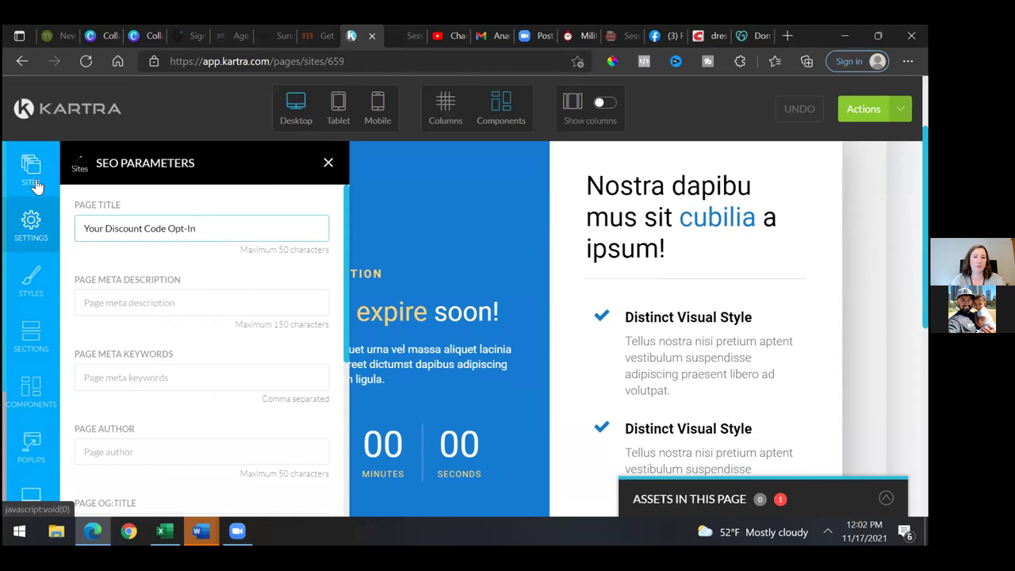
pyautogui.press('BackSpace')
pyautogui.press('BackSpace')
pyautogui.press('BackSpace')
pyautogui.press('BackSpace')
pyautogui.press('BackSpace')
pyautogui.press('BackSpace')
pyautogui.press('BackSpace')
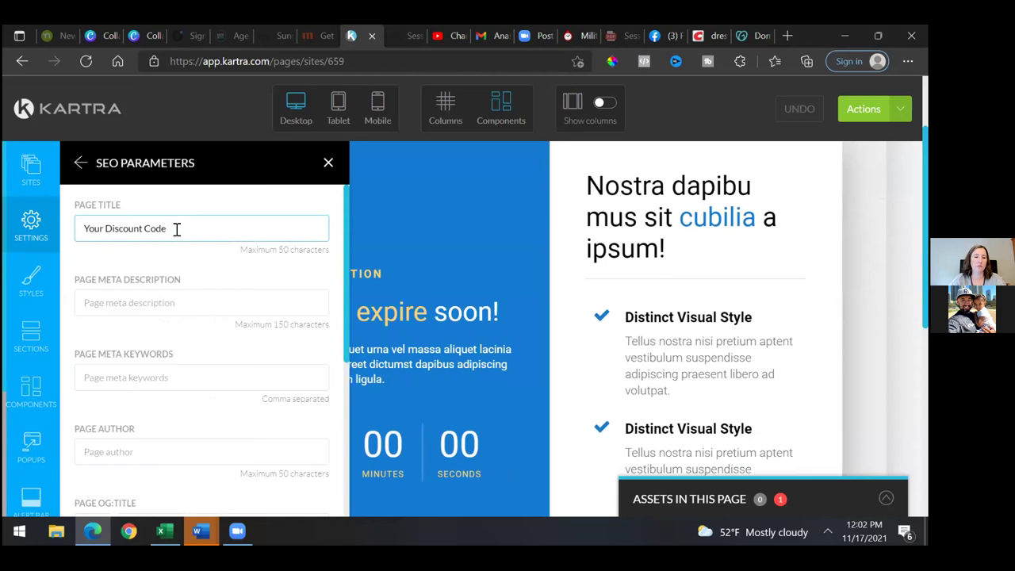
pyautogui.hotkey('ctrl', 'a')
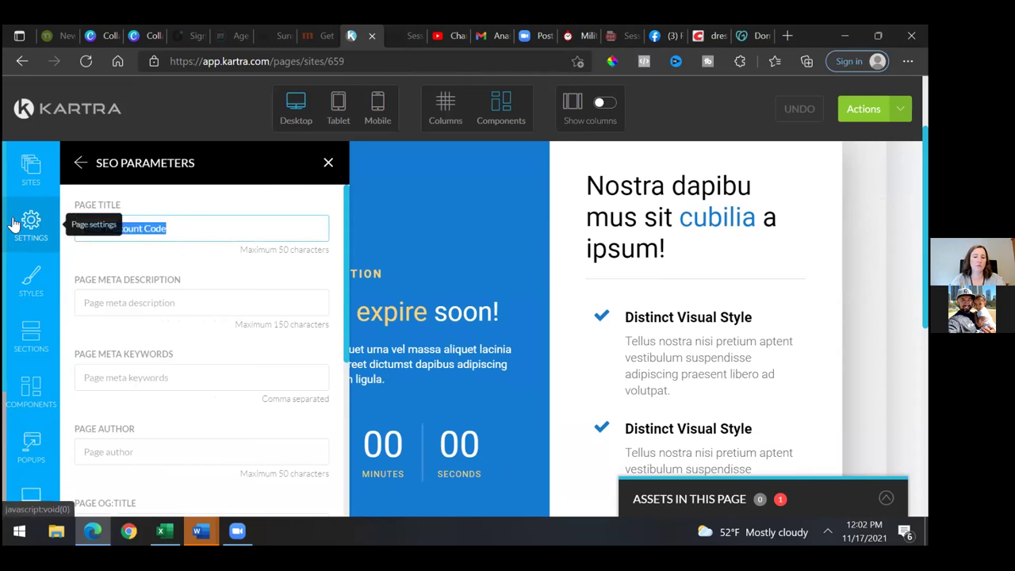
pyautogui.press('BackSpace')
# - Enter 'Your 40 Percent Discount Code' as the SEO page title
pyautogui.write('Clic')
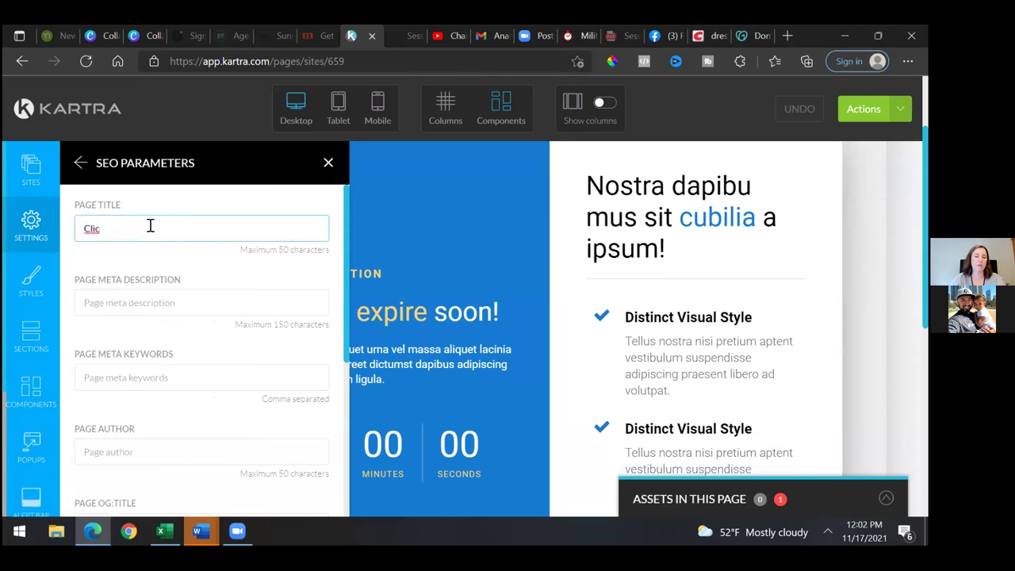
pyautogui.write('k to save')
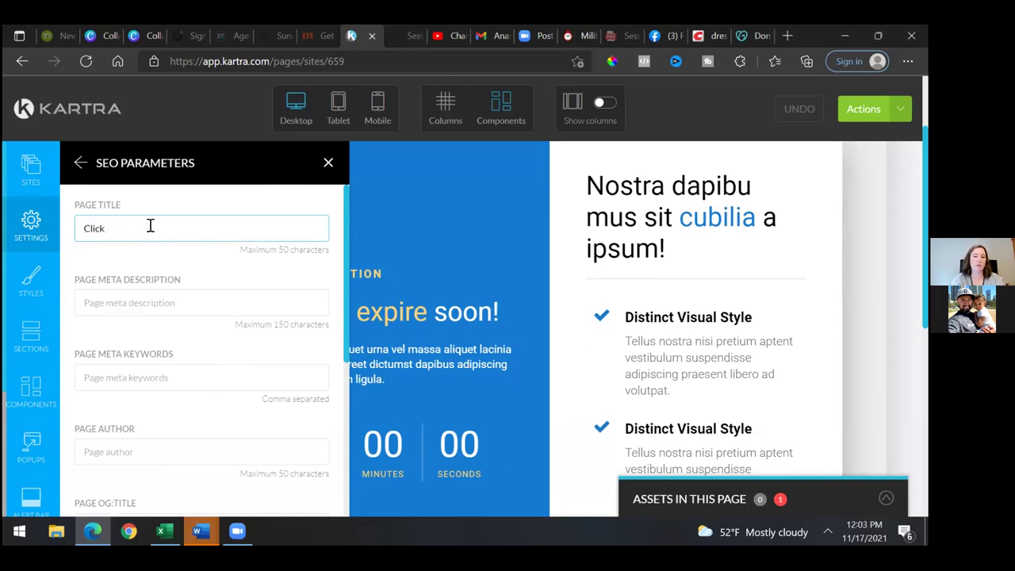
pyautogui.write('o Save')
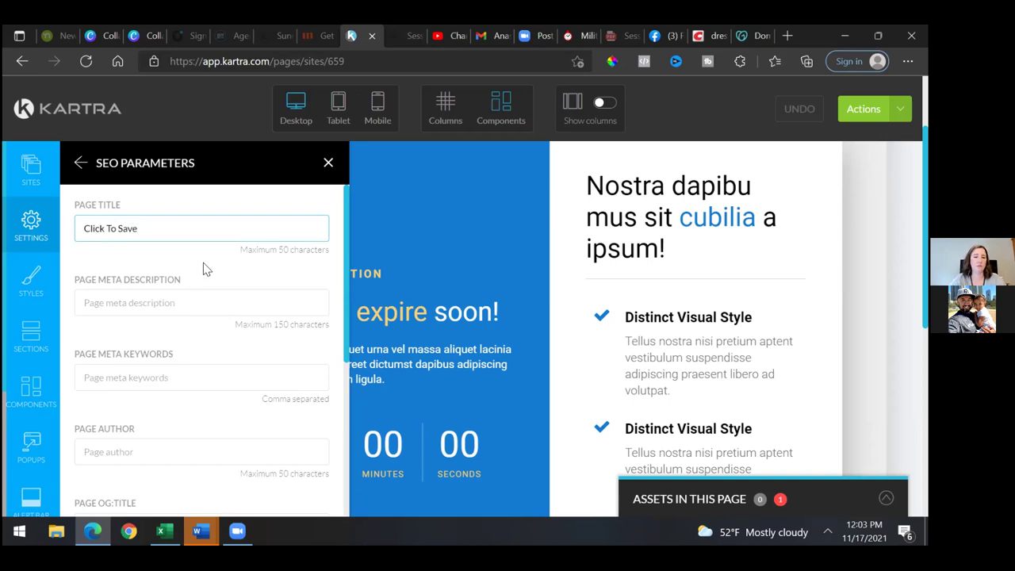
pyautogui.write(' 40')
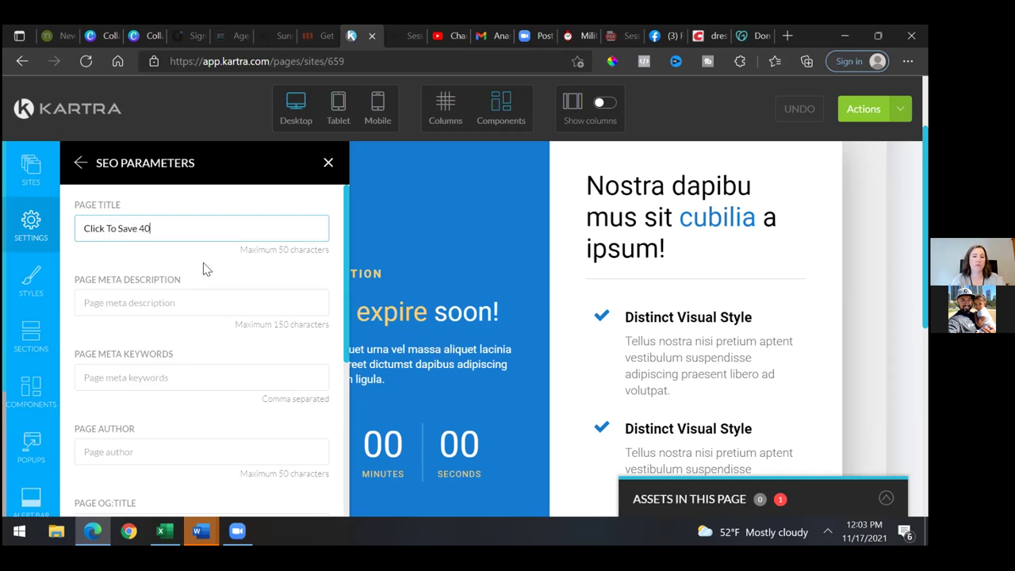
pyautogui.press('BackSpace')
pyautogui.press('BackSpace')
pyautogui.press('BackSpace')
pyautogui.write('40')
pyautogui.press('BackSpace')
pyautogui.press('BackSpace')
pyautogui.press('BackSpace')
pyautogui.press('BackSpace')
pyautogui.press('BackSpace')
pyautogui.press('BackSpace')
pyautogui.press('BackSpace')
pyautogui.press('BackSpace')
pyautogui.press('BackSpace')
pyautogui.press('BackSpace')
pyautogui.press('BackSpace')
pyautogui.press('BackSpace')
pyautogui.press('BackSpace')
pyautogui.press('BackSpace')
pyautogui.press('BackSpace')
pyautogui.press('BackSpace')
pyautogui.write('Yo')
pyautogui.press('BackSpace')
pyautogui.press('BackSpace')
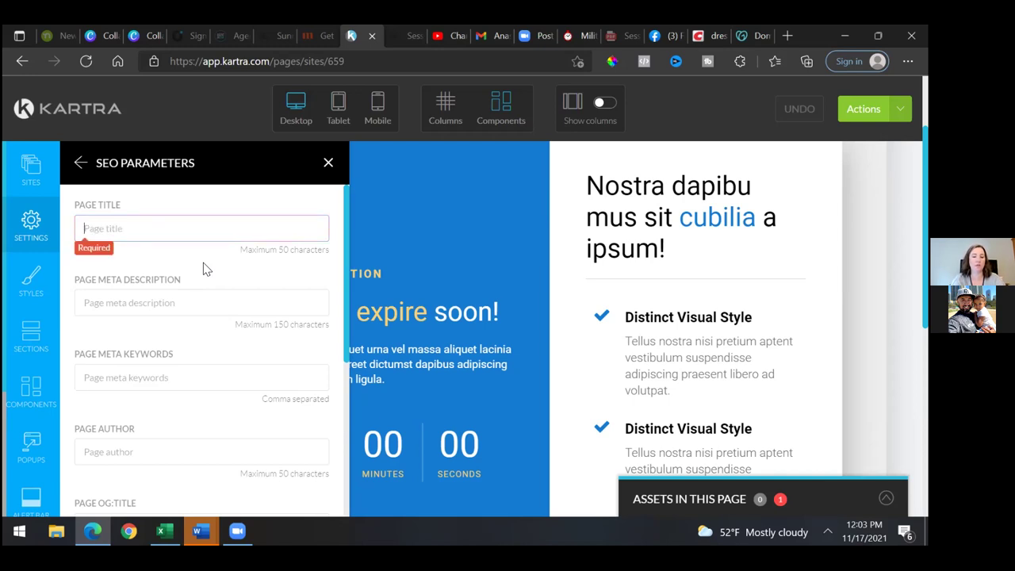
pyautogui.write('Your 40')
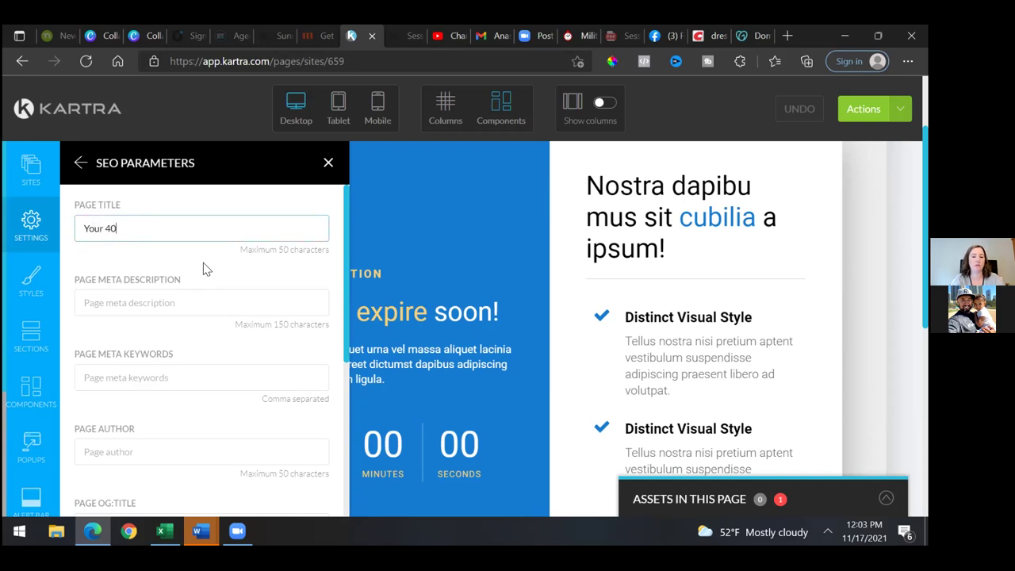
pyautogui.write(' Percent Disco')
pyautogui.write('unt Code')
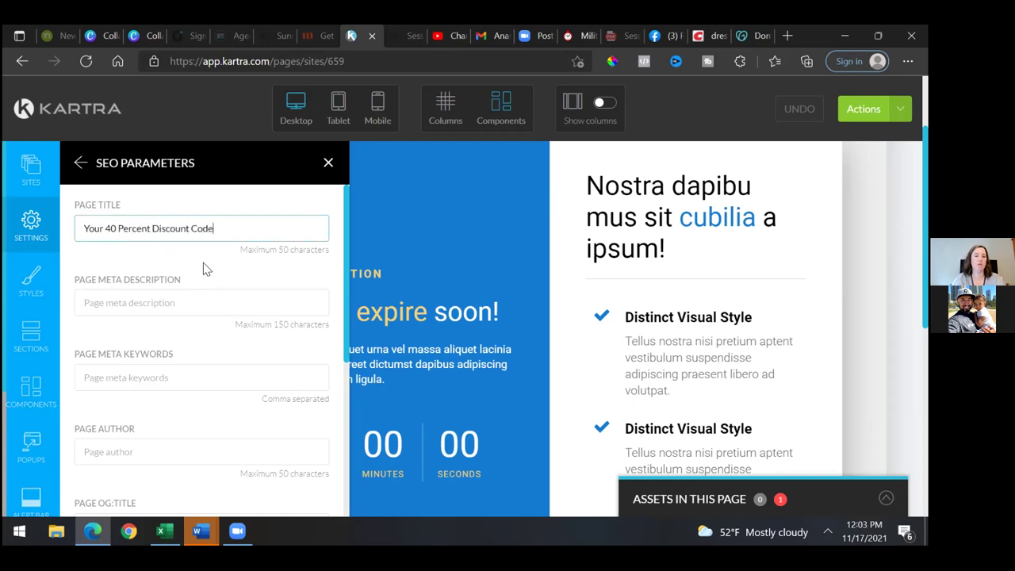
pyautogui.click(195, 259)
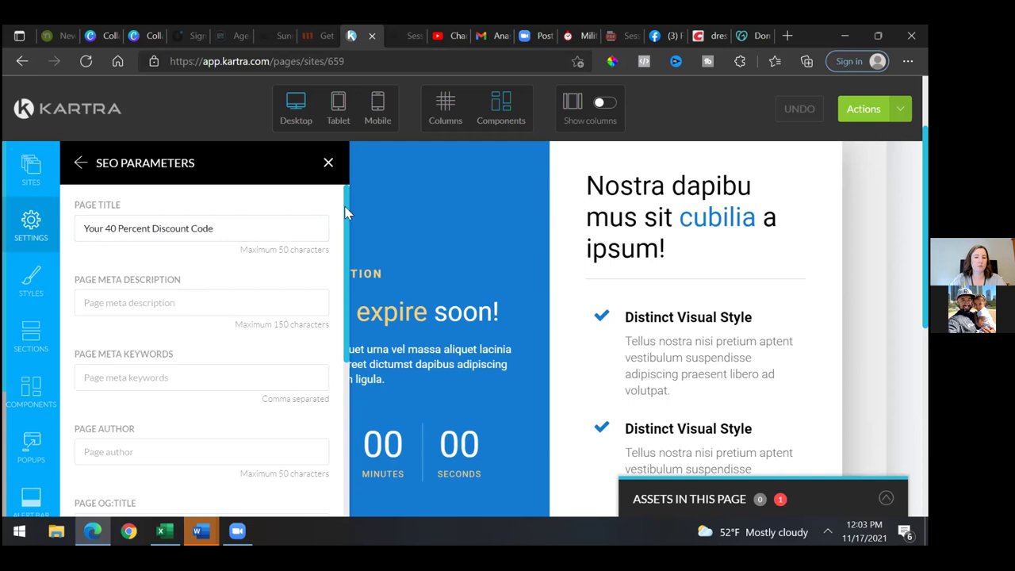
# - Set the library photo of the woman sitting in a chair as the Page OG:Image
pyautogui.moveTo(345, 211); pyautogui.dragTo(368, 326)
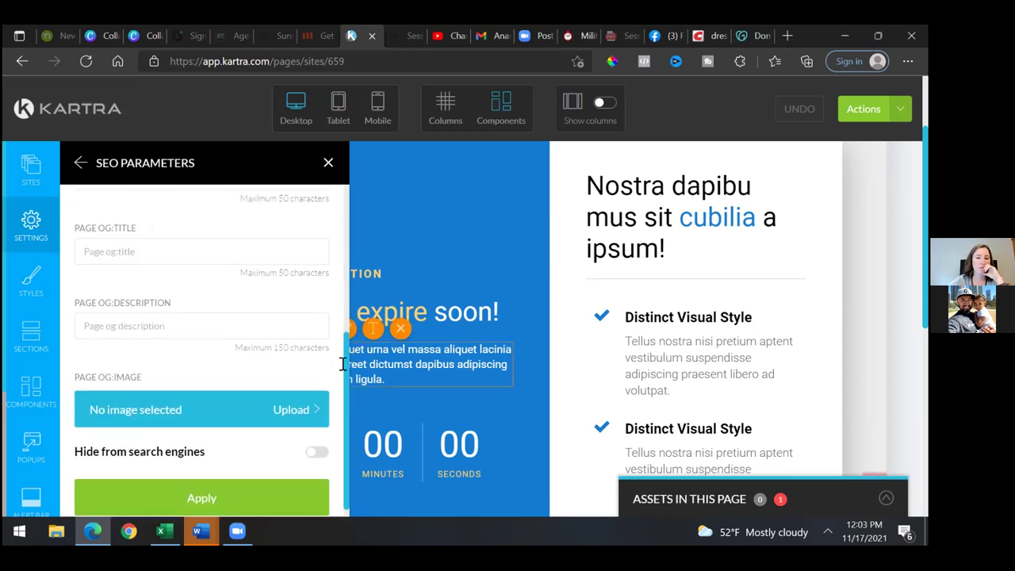
pyautogui.click(299, 409)
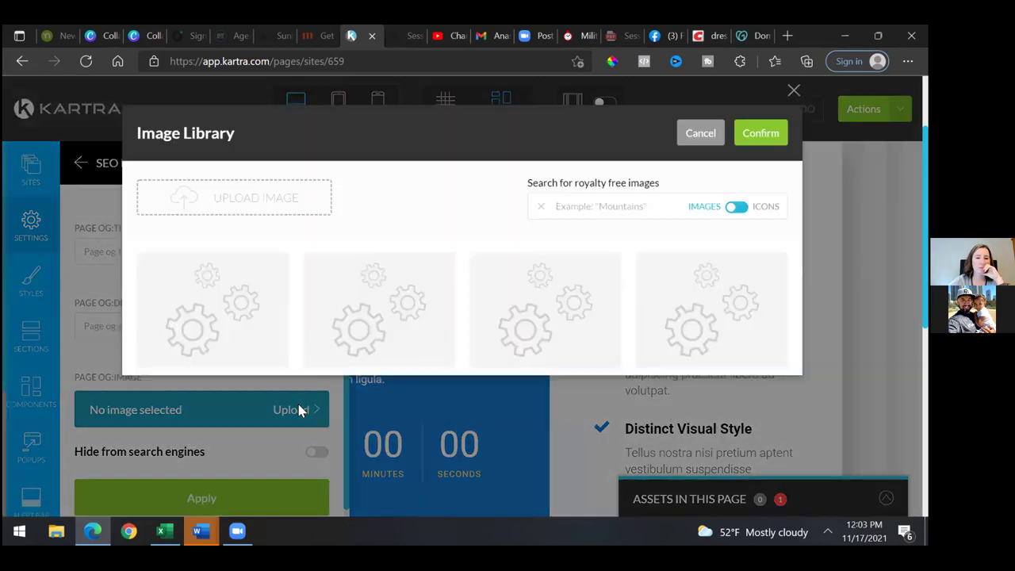
pyautogui.moveTo(365, 317)
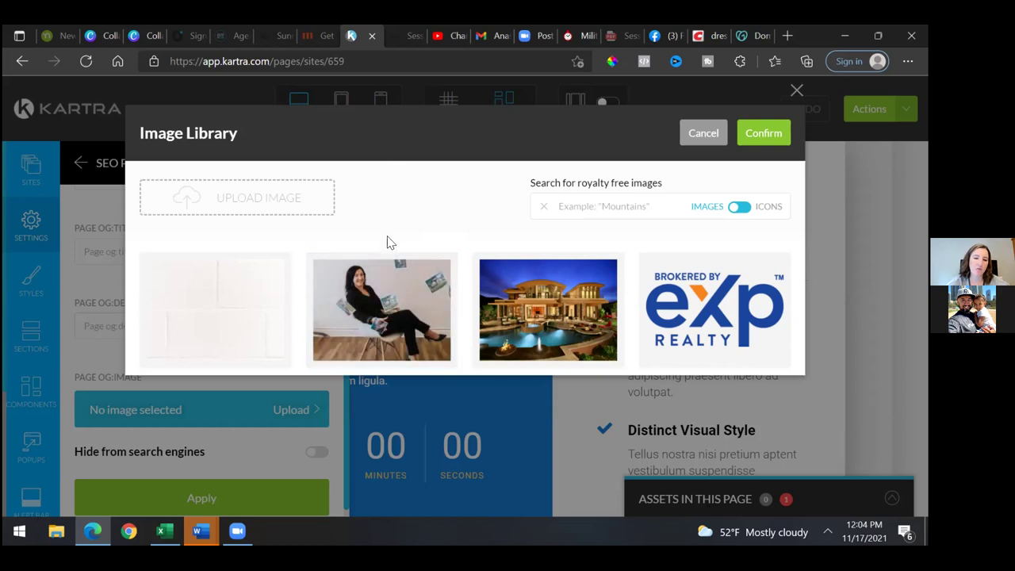
pyautogui.click(381, 310)
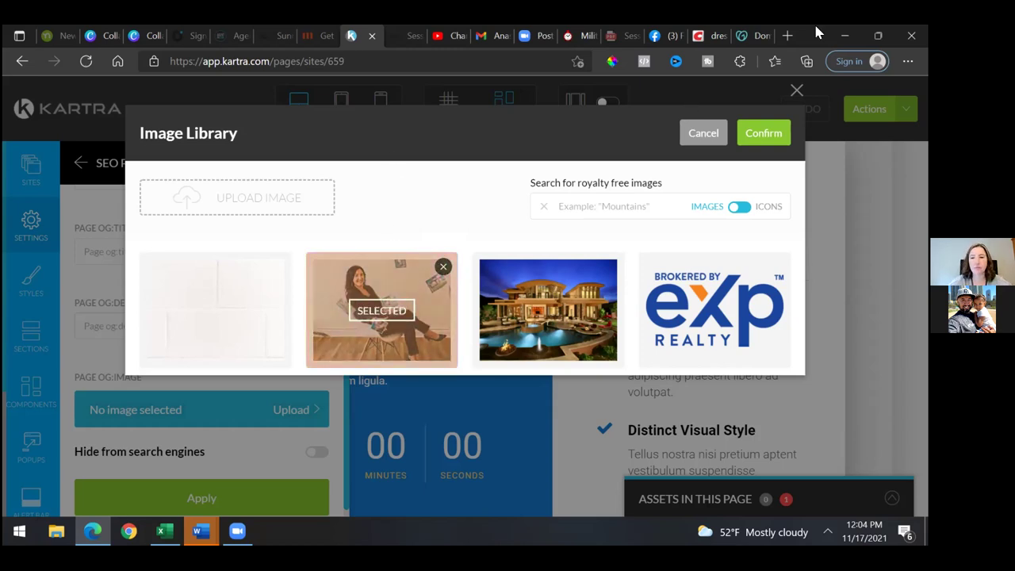
pyautogui.click(762, 135)
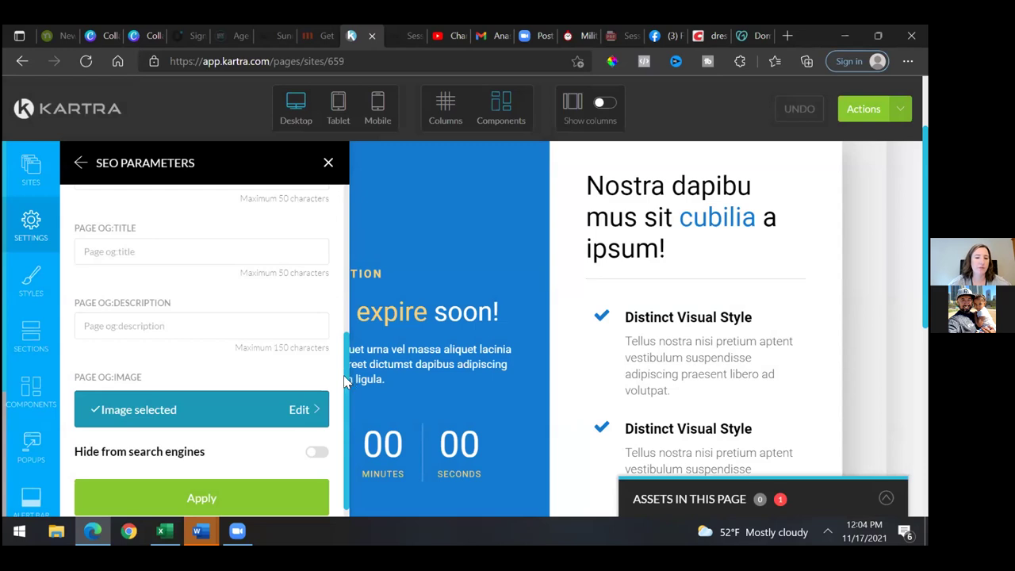
# - Apply and close the SEO settings, then save the page's progress
pyautogui.click(156, 481)
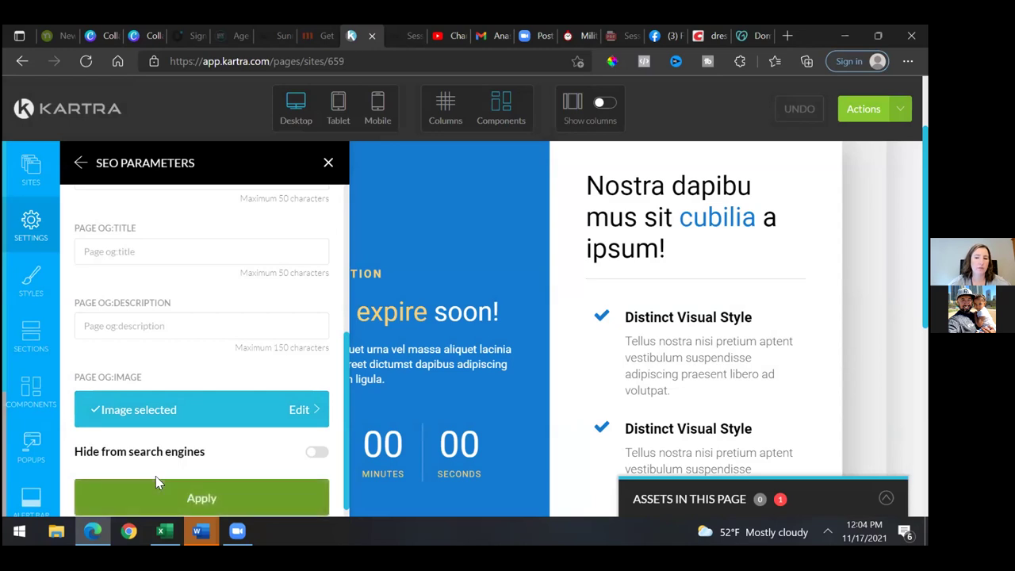
pyautogui.moveTo(347, 373); pyautogui.dragTo(352, 95)
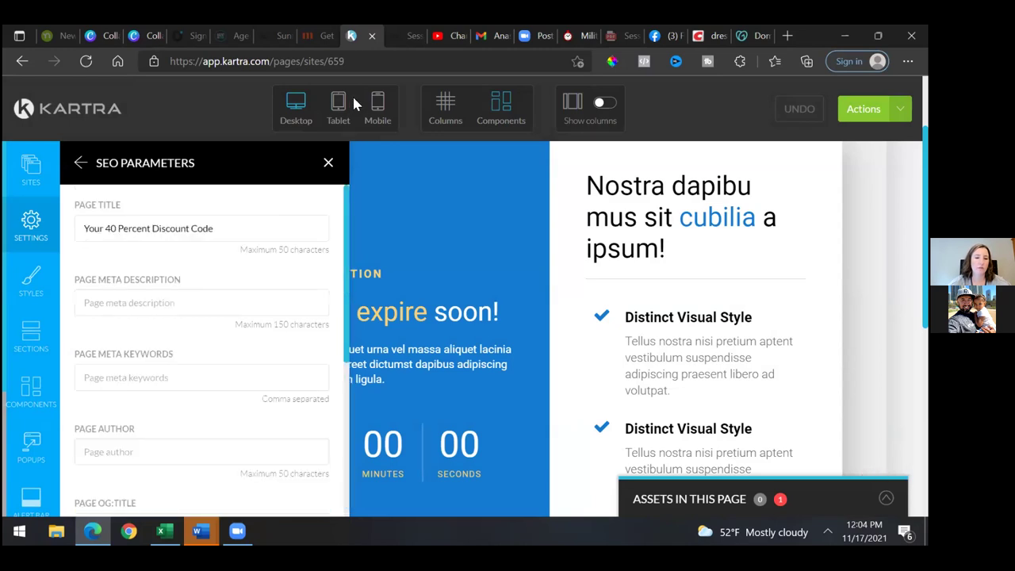
pyautogui.click(329, 164)
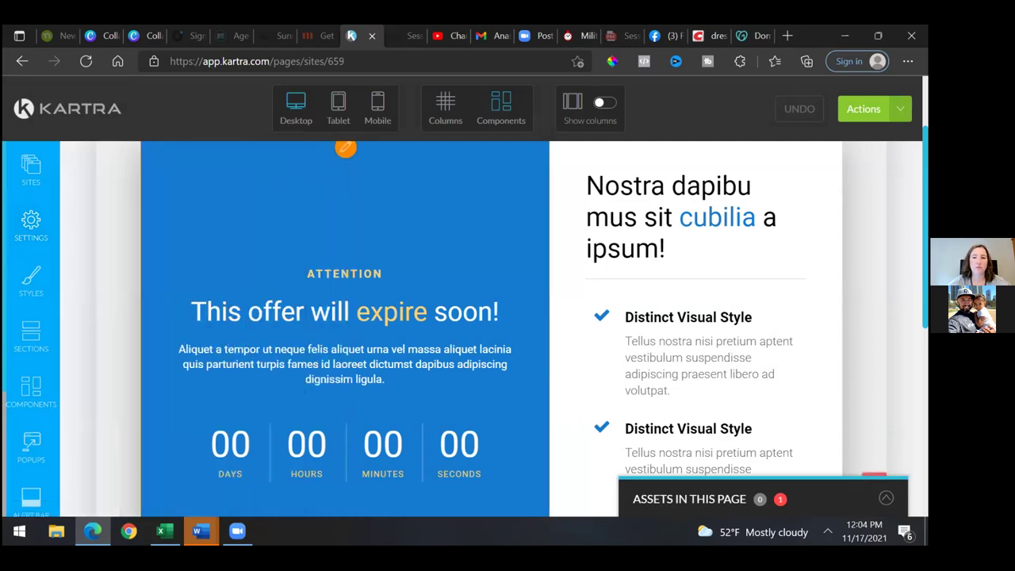
pyautogui.click(867, 109)
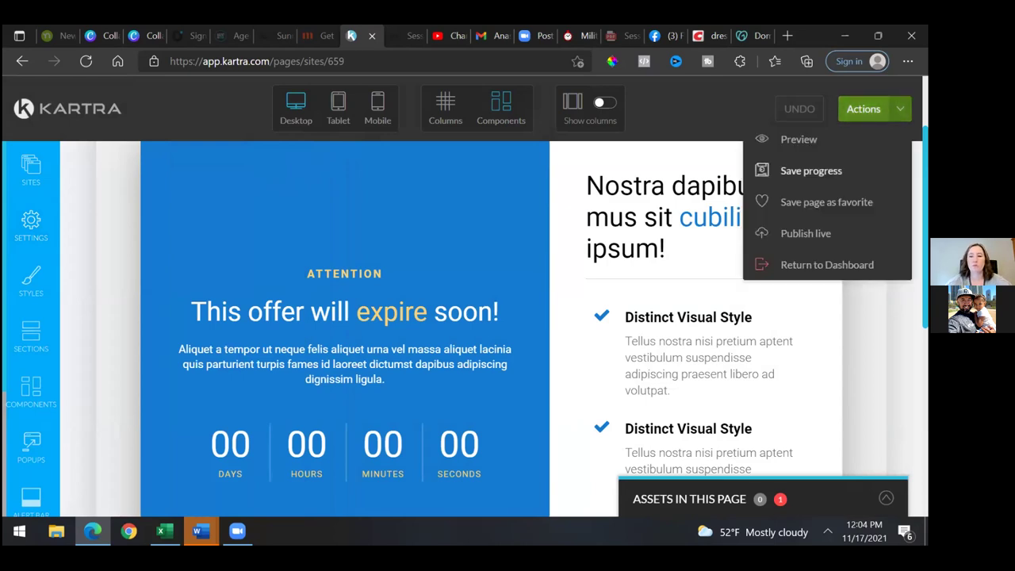
pyautogui.click(810, 170)
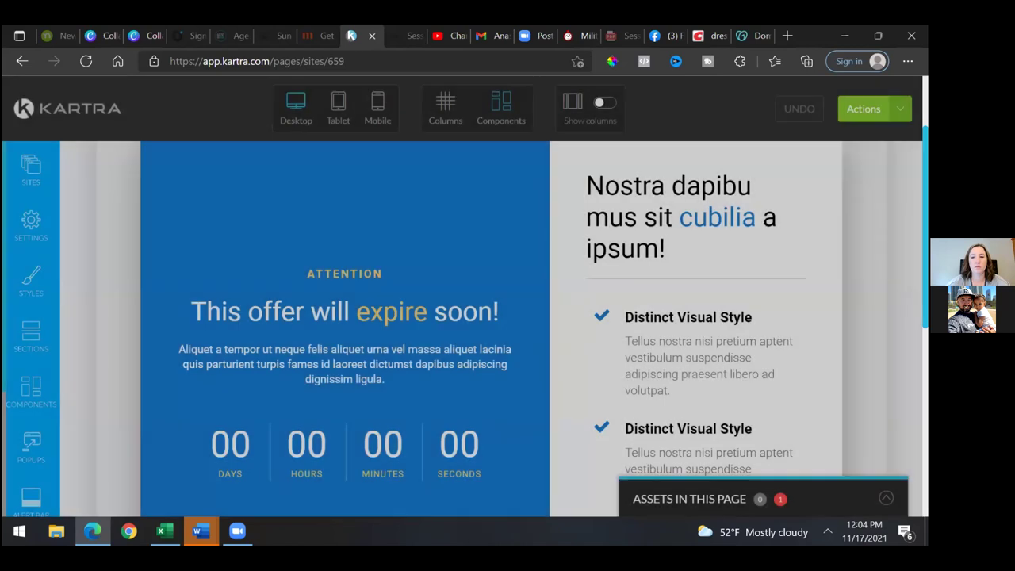
pyautogui.click(866, 109)
# - Publish the page live with a direct link ending /page/Fwo659, keeping the existing domain
pyautogui.click(825, 265)
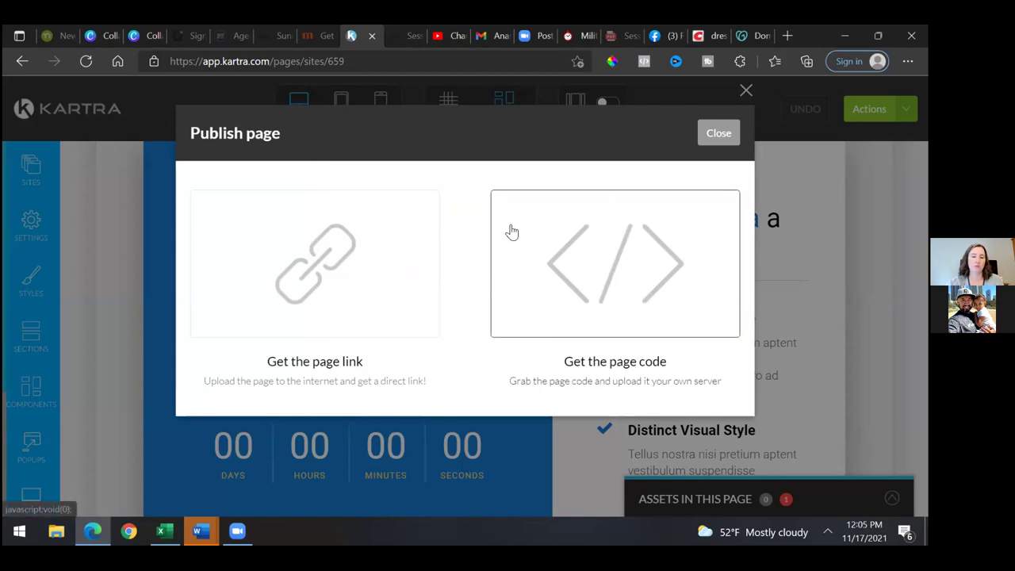
pyautogui.click(362, 238)
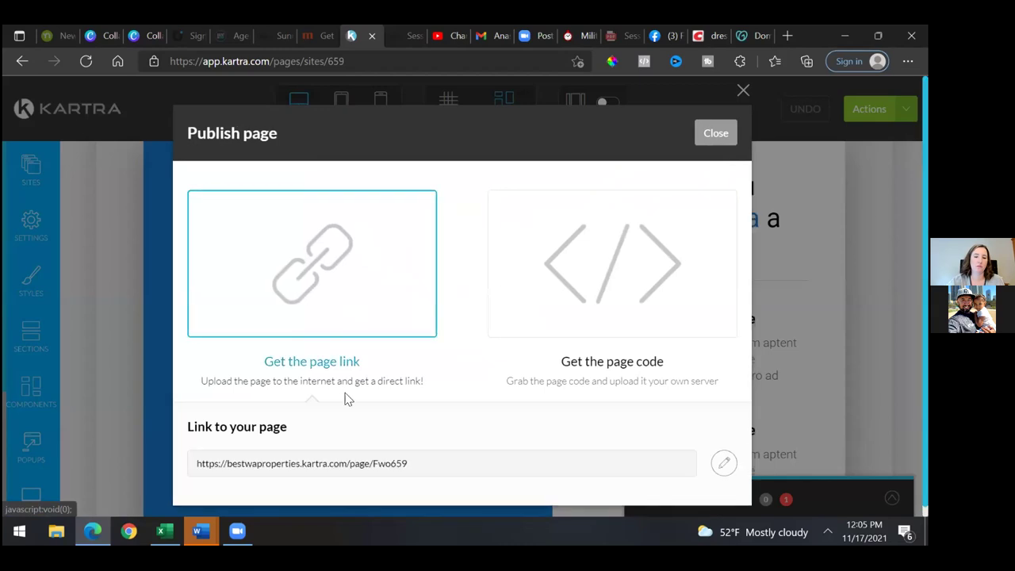
pyautogui.click(724, 464)
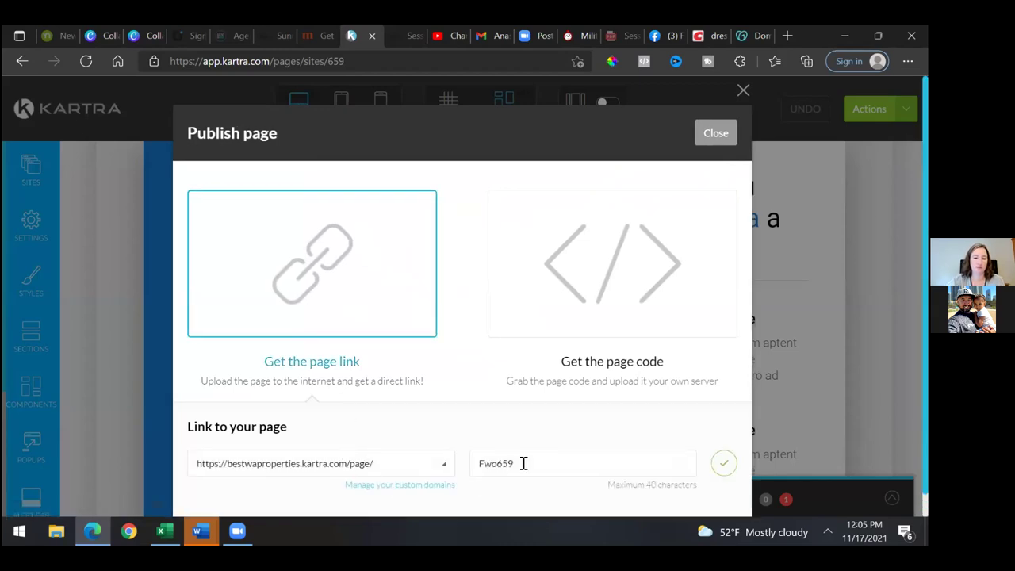
pyautogui.click(432, 465)
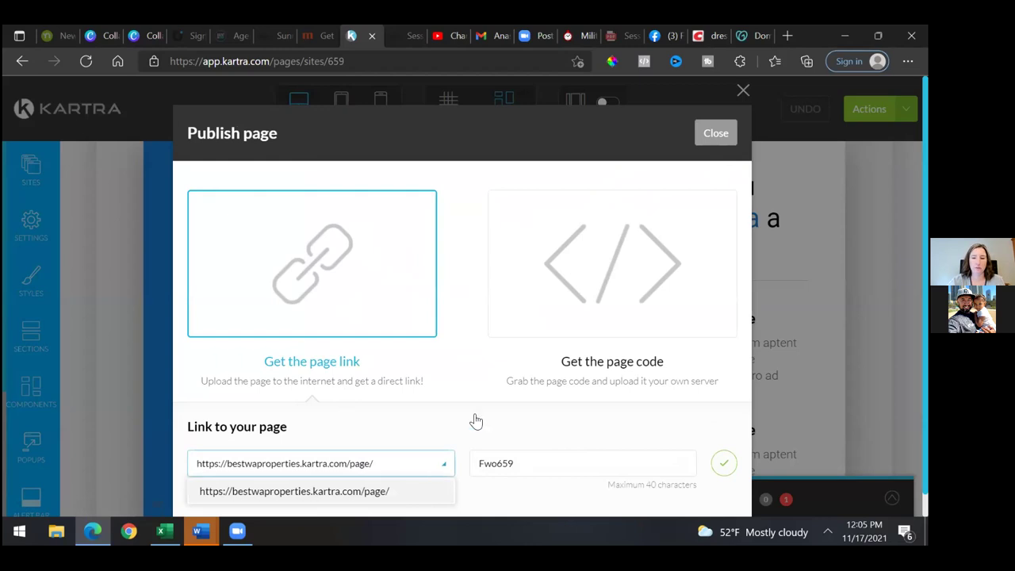
pyautogui.click(439, 461)
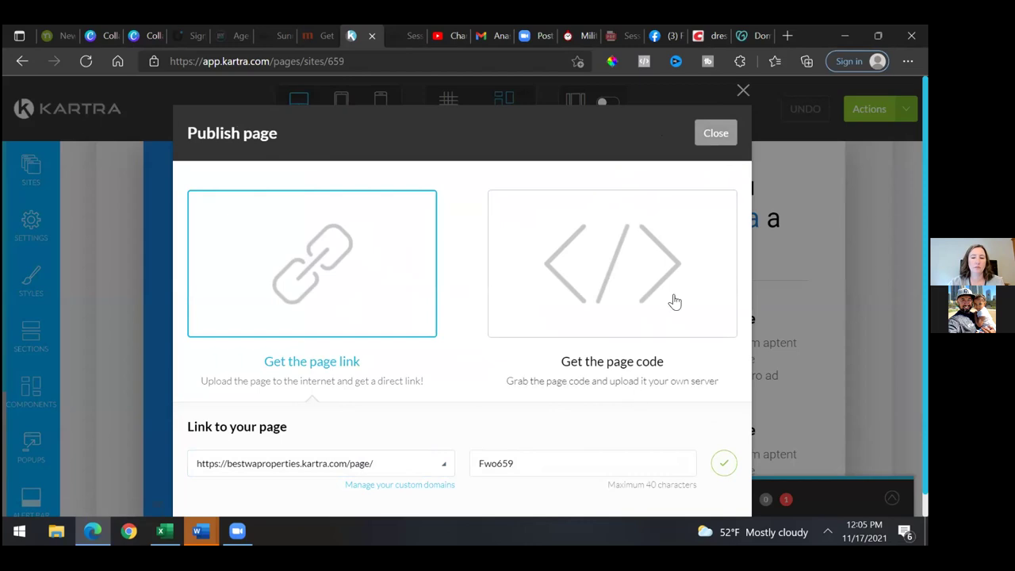
pyautogui.click(726, 468)
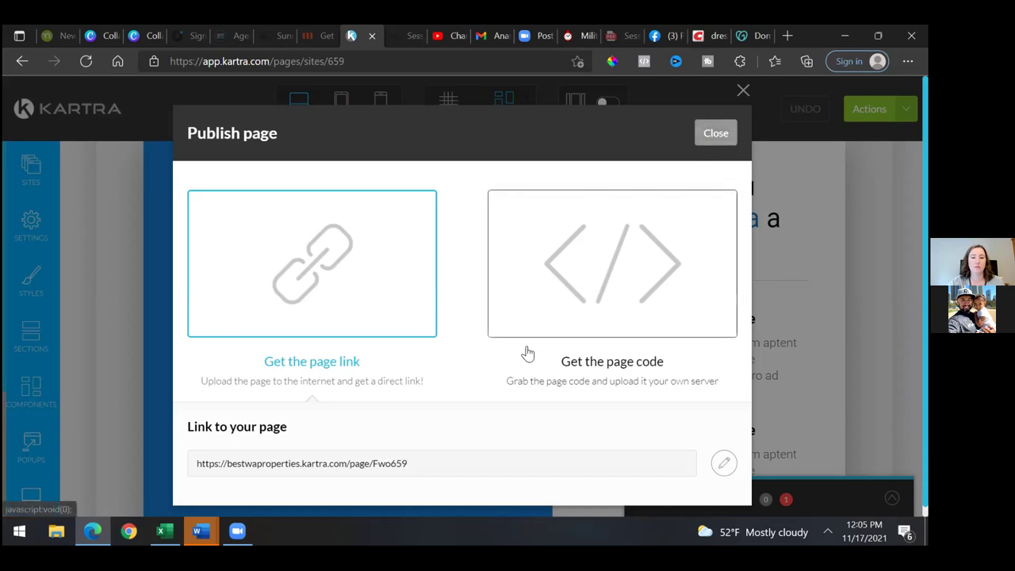
pyautogui.click(728, 140)
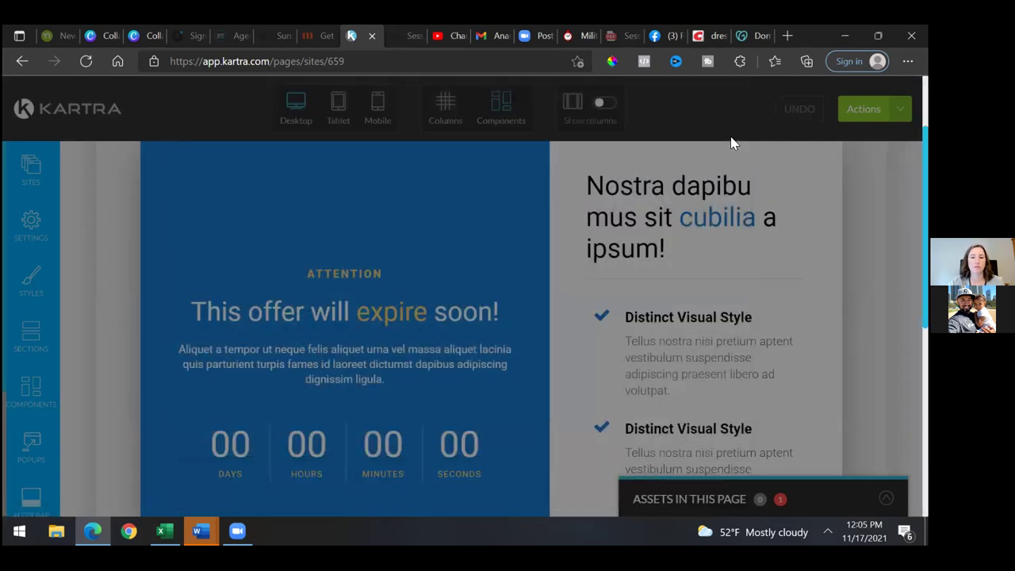
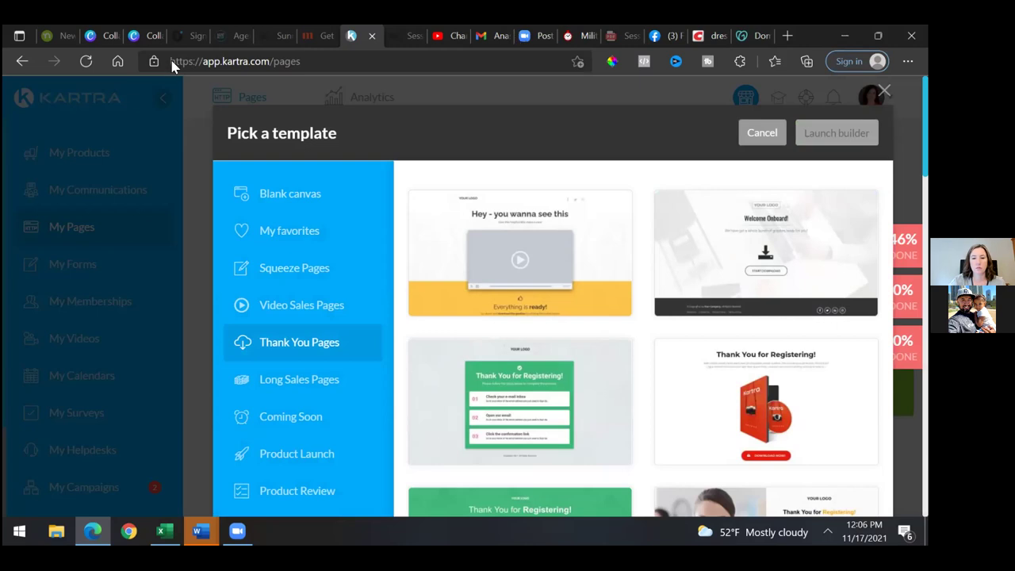
# - Pick the dark 'Thanks for Signing Up' video template and launch it in the builder
pyautogui.scroll(-6, 553, 317)
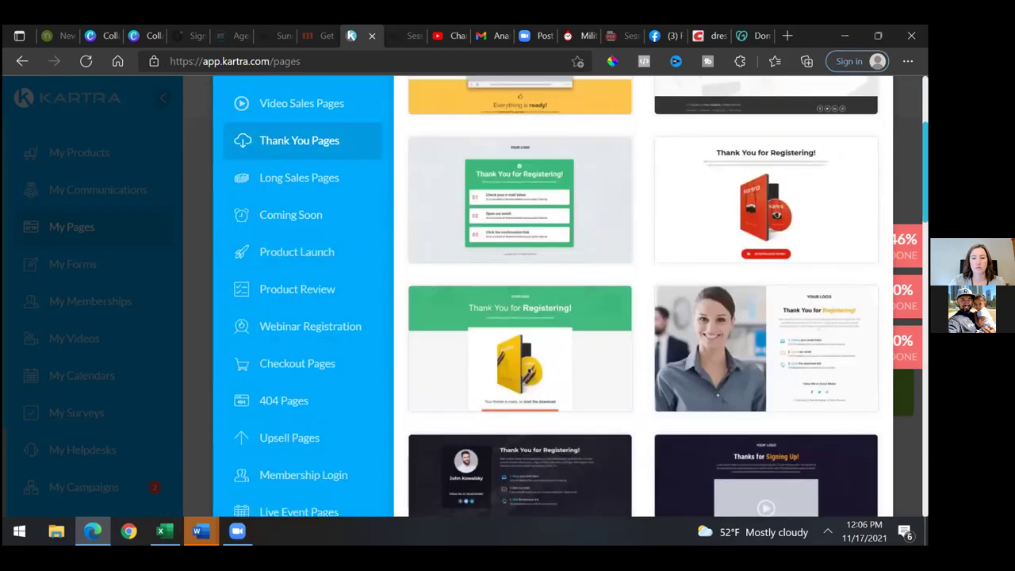
pyautogui.scroll(-1, 785, 238)
pyautogui.moveTo(797, 226)
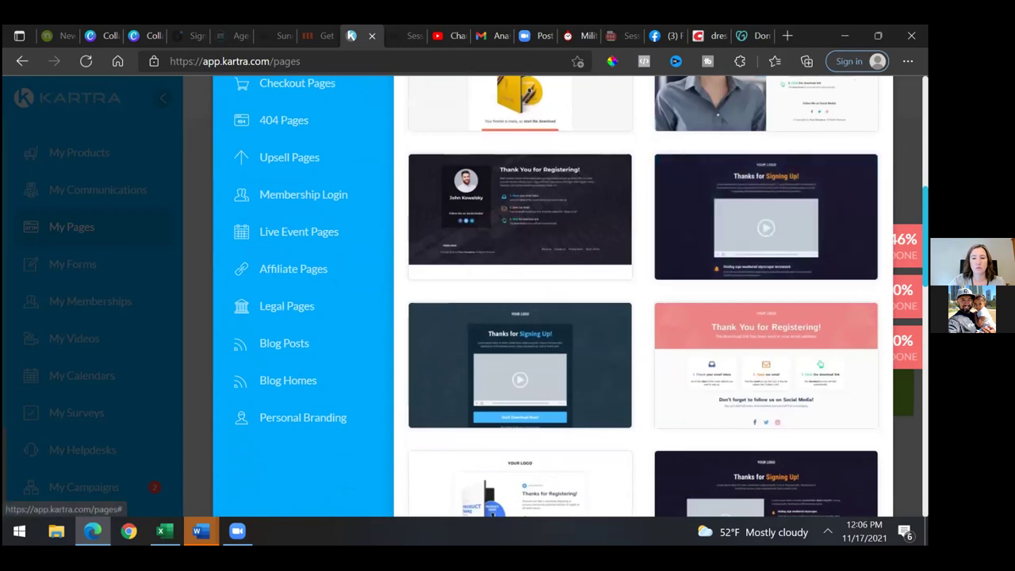
pyautogui.moveTo(555, 361)
pyautogui.click(583, 368)
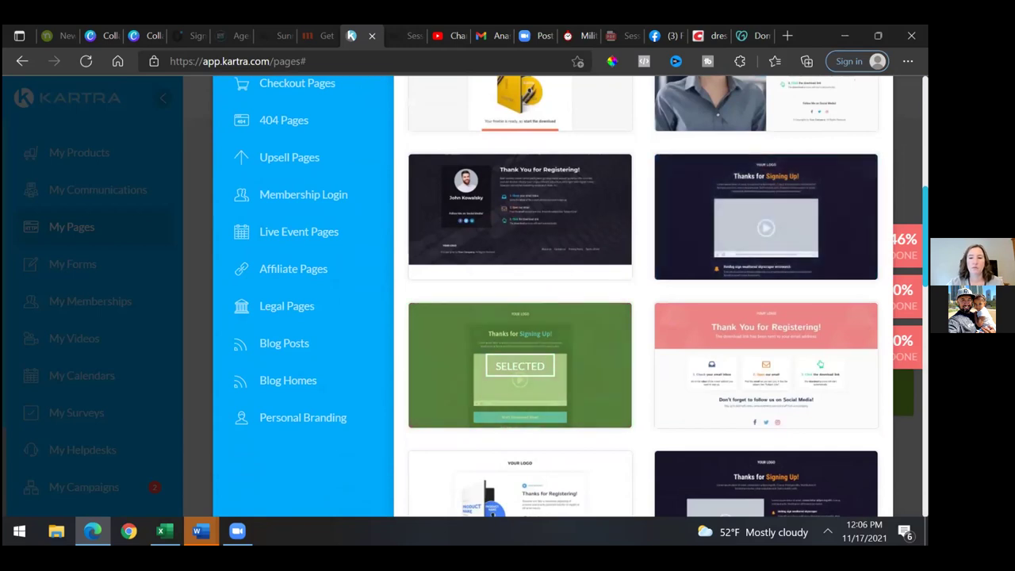
pyautogui.scroll(-7, 643, 298)
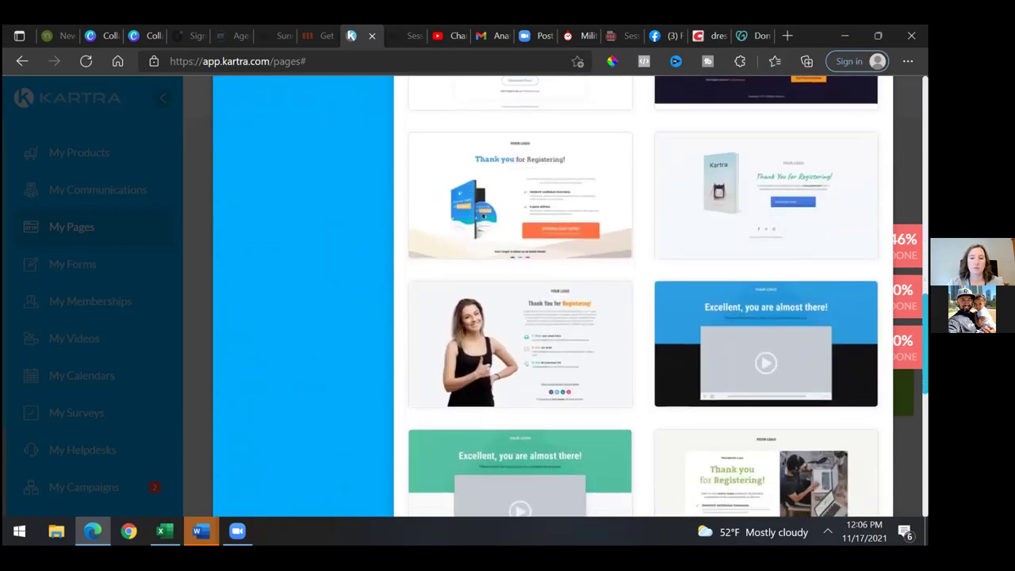
pyautogui.scroll(7, 643, 298)
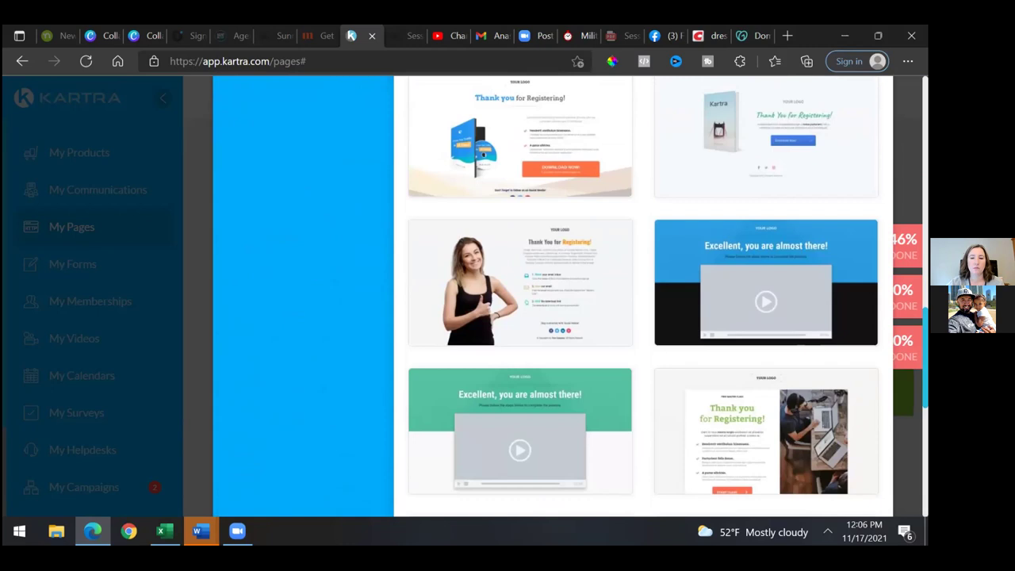
pyautogui.click(837, 132)
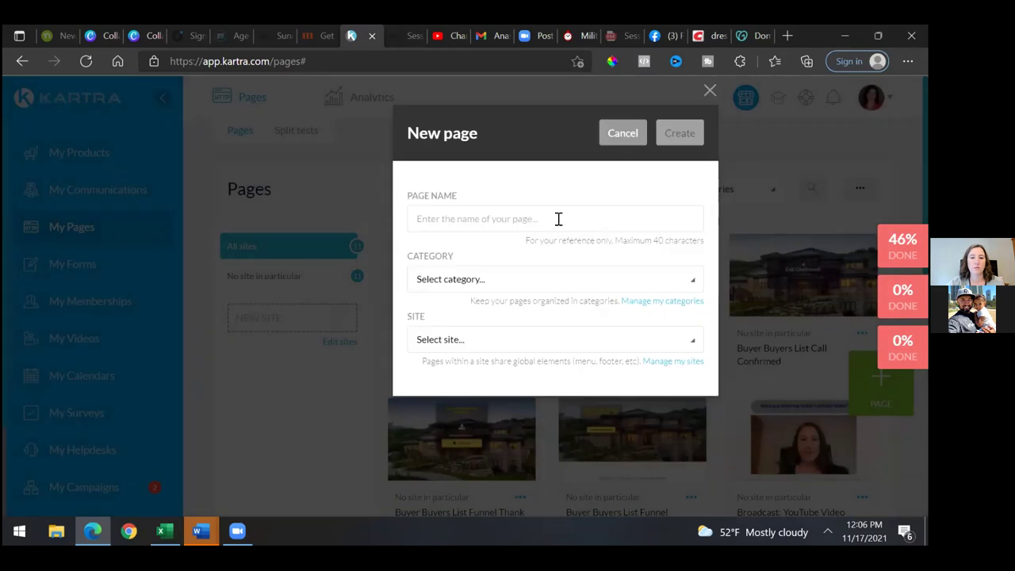
# - Name the new page 'Your Discount Code Thank You'
pyautogui.click(558, 219)
pyautogui.write('Discount Cod')
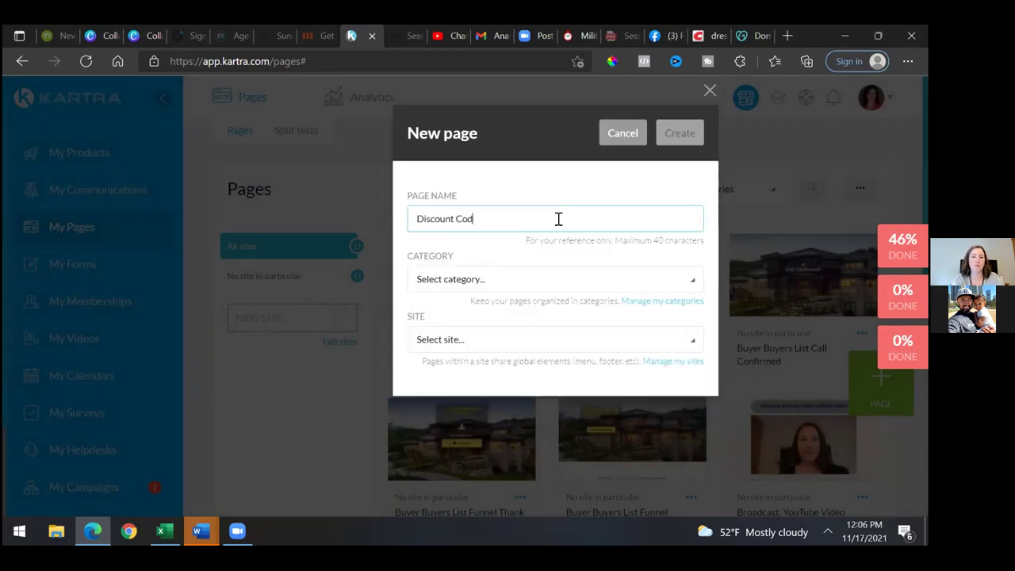
pyautogui.write('e Thank You')
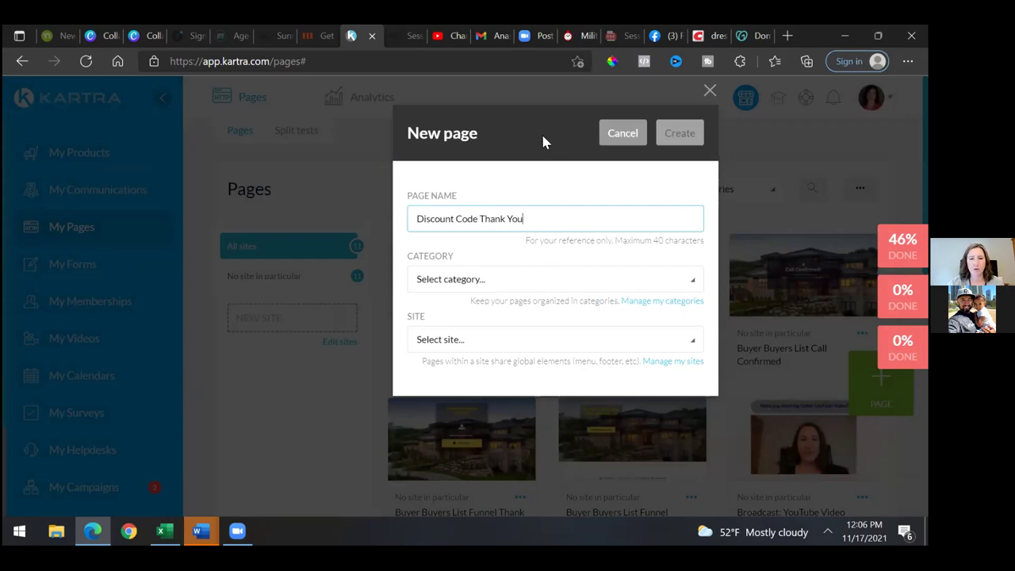
pyautogui.moveTo(544, 141); pyautogui.dragTo(589, 177)
pyautogui.rightClick(588, 180)
pyautogui.click(415, 222)
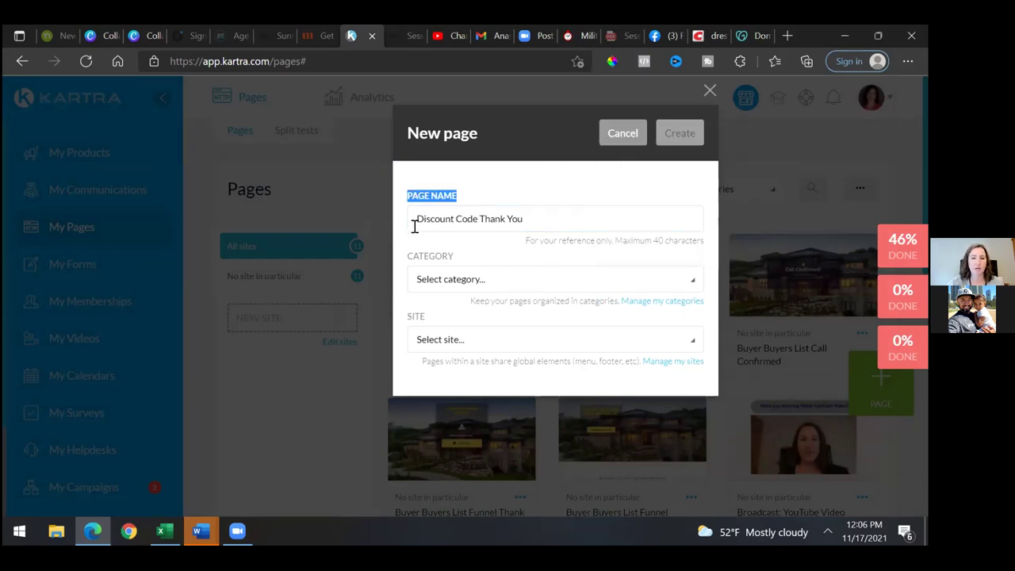
pyautogui.click(415, 220)
pyautogui.write('Your')
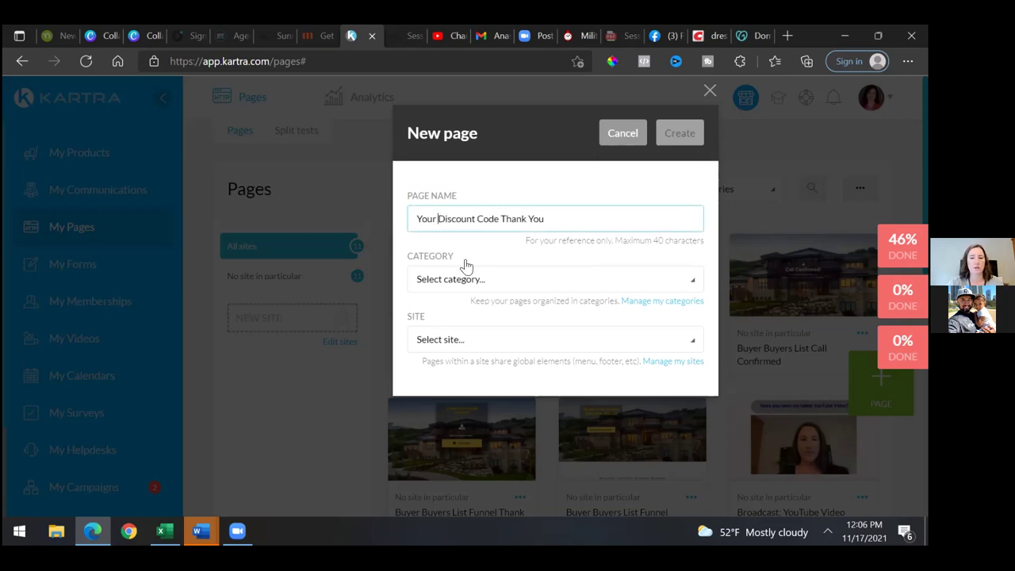
# - File the page under Discount Code Funnel with no site in particular, and create it
pyautogui.click(471, 287)
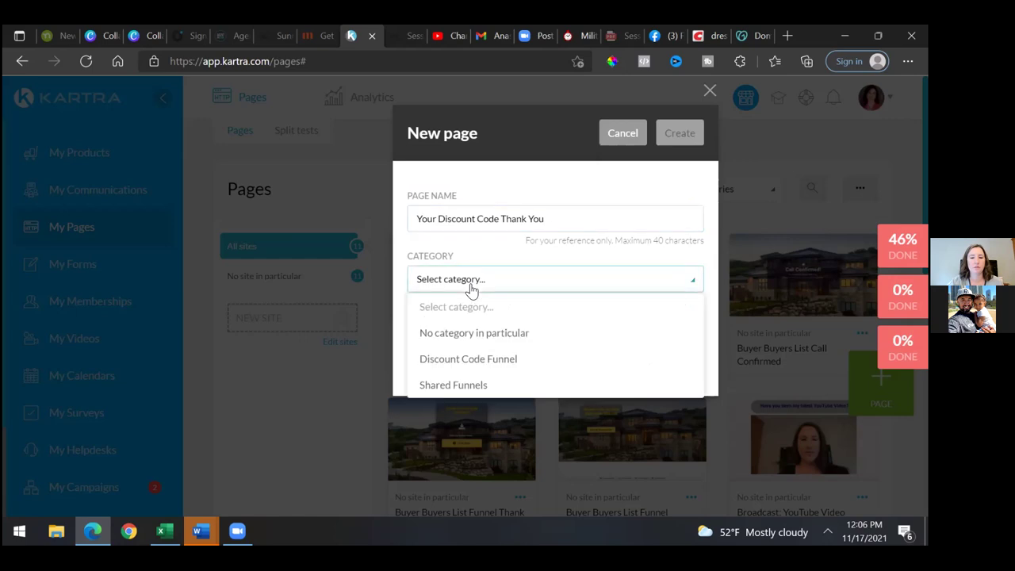
pyautogui.click(473, 361)
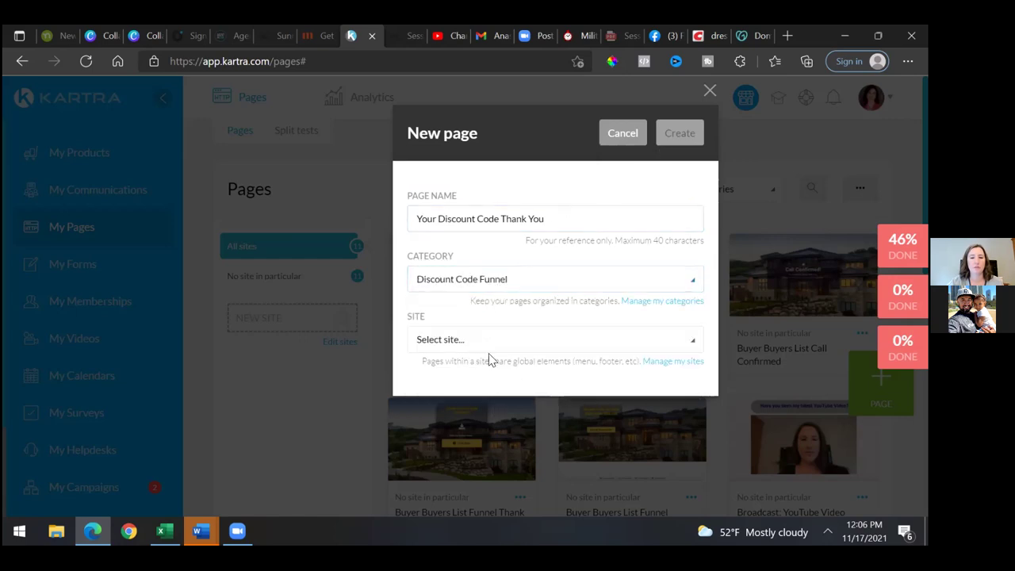
pyautogui.click(488, 349)
pyautogui.click(480, 392)
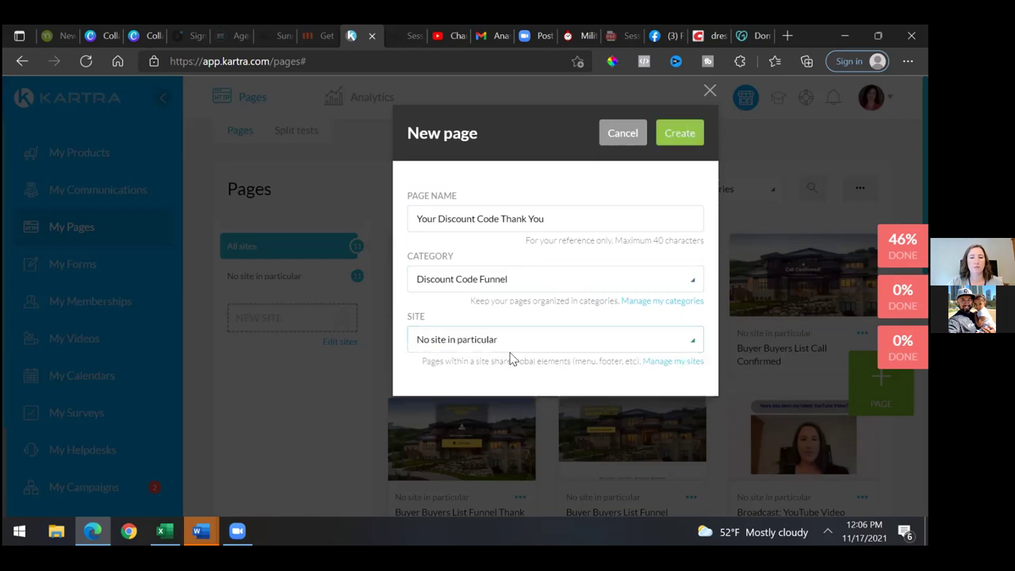
pyautogui.click(670, 144)
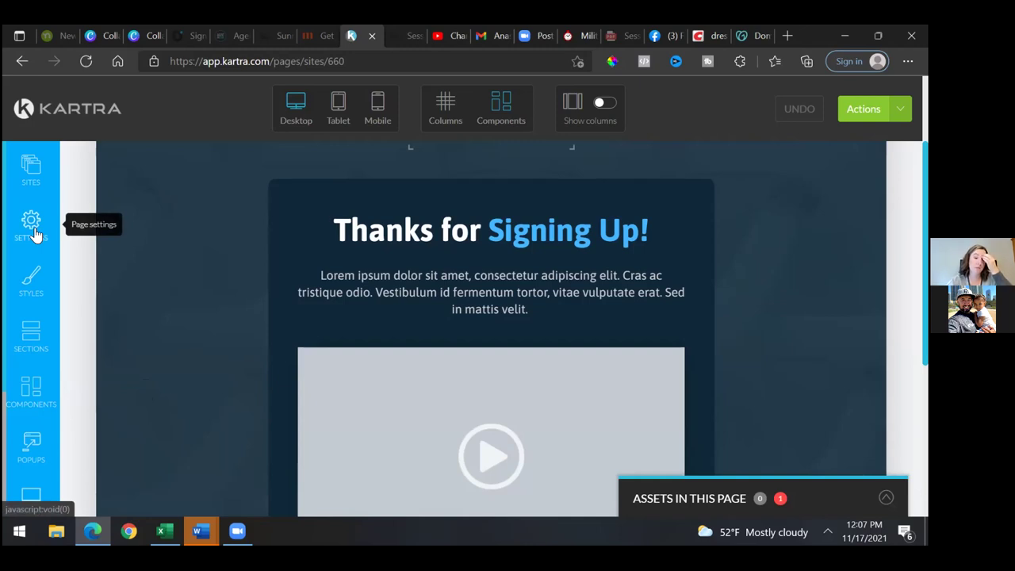
# - In the page's SEO parameters, clear out the existing page title
pyautogui.click(32, 228)
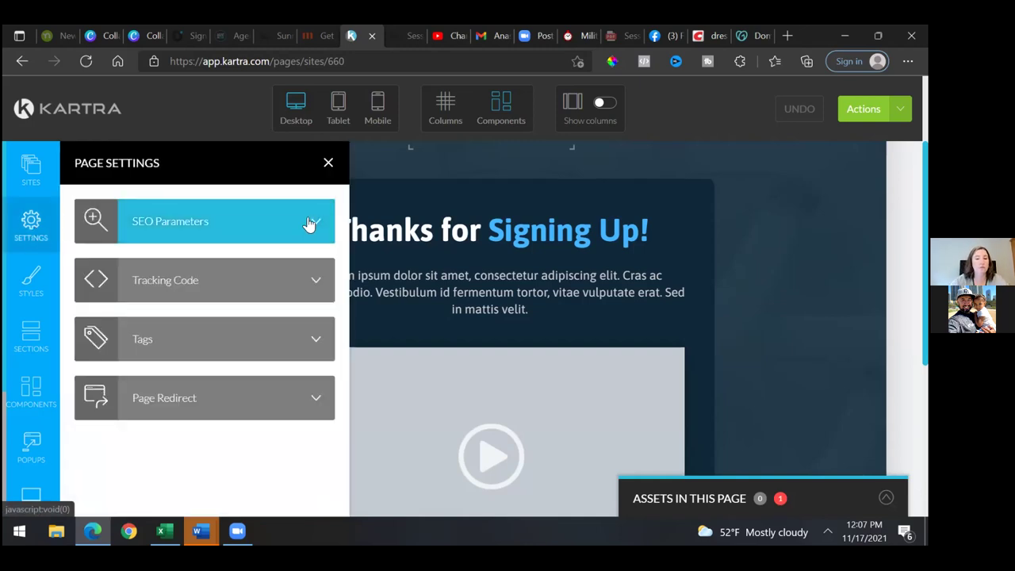
pyautogui.click(311, 221)
pyautogui.click(233, 229)
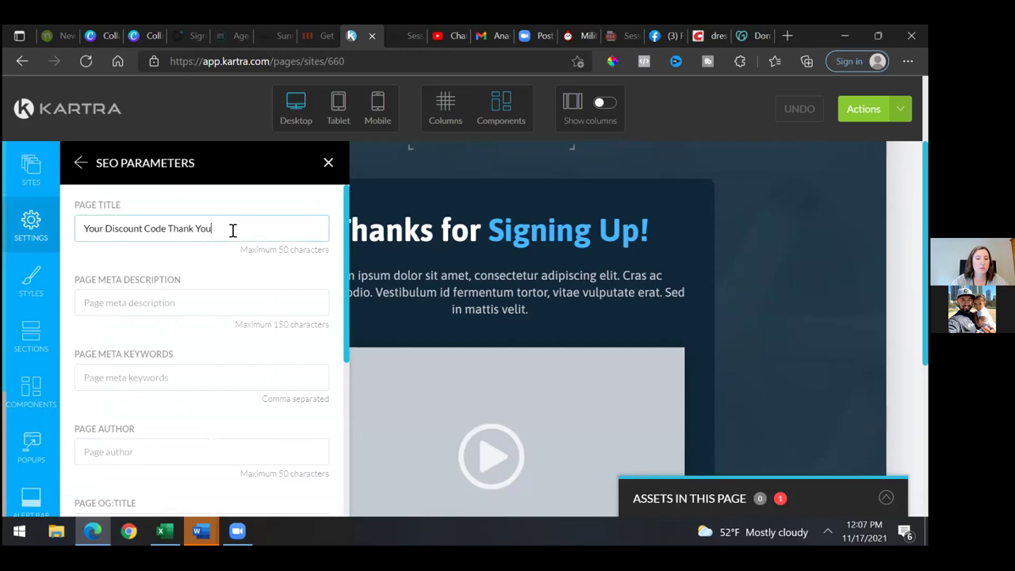
pyautogui.doubleClick(233, 229)
pyautogui.hotkey('ctrl', 'a')
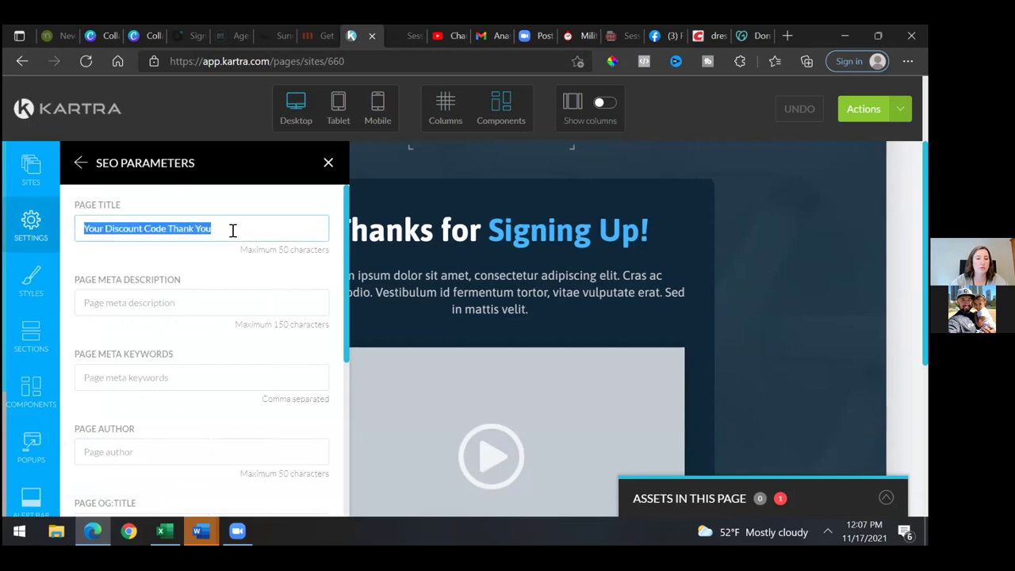
pyautogui.click(232, 229)
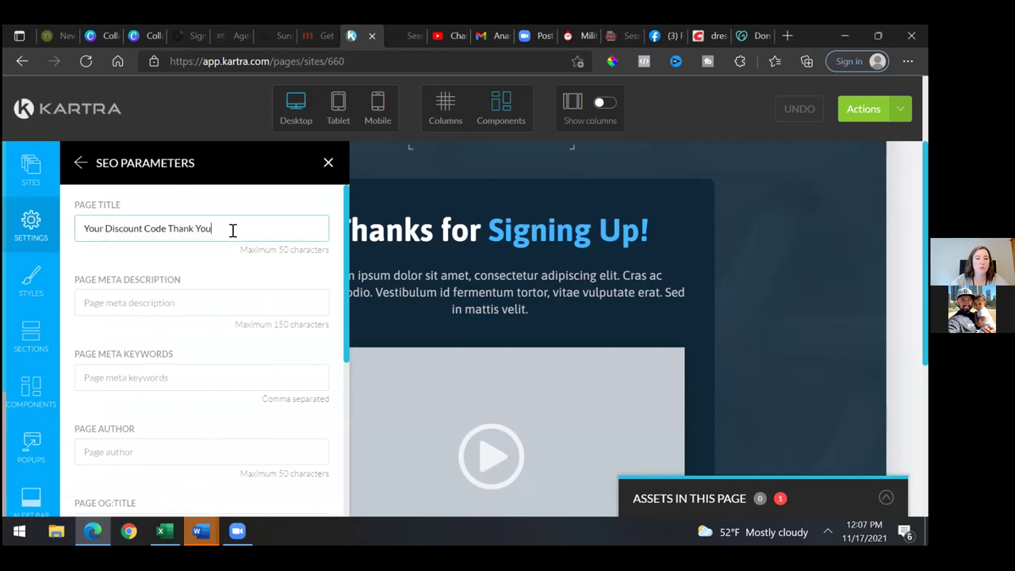
pyautogui.moveTo(232, 229); pyautogui.dragTo(181, 231)
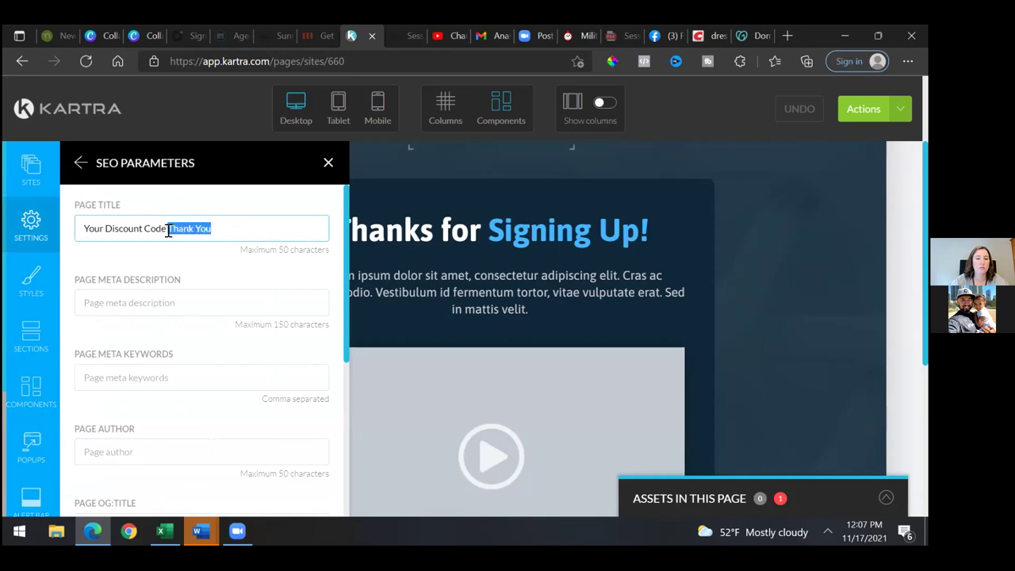
pyautogui.press('BackSpace')
pyautogui.moveTo(168, 231); pyautogui.dragTo(11, 225)
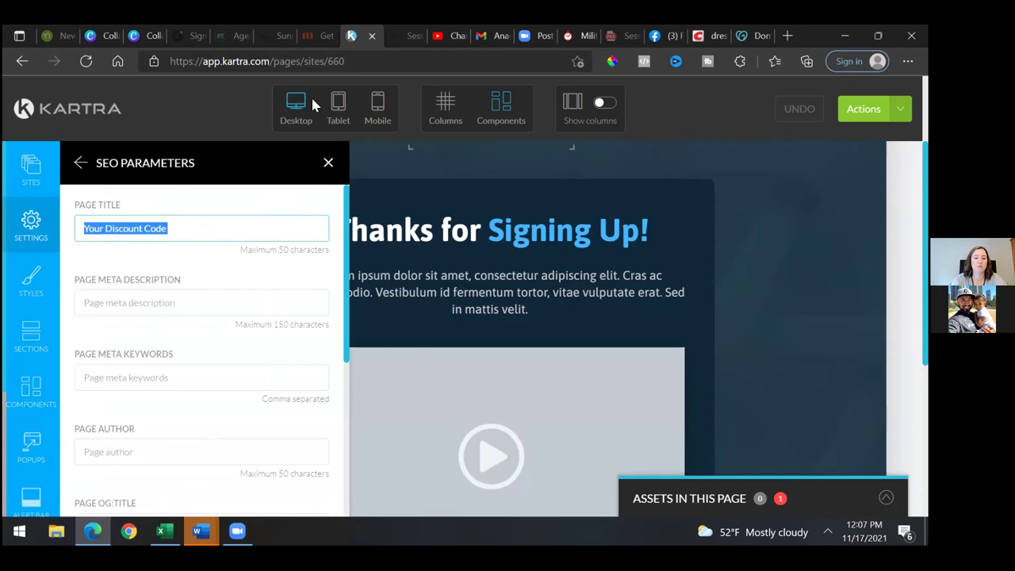
# - Enter 'Click Button To Activate Discount' as the SEO page title and apply it
pyautogui.write('Click Button To Act')
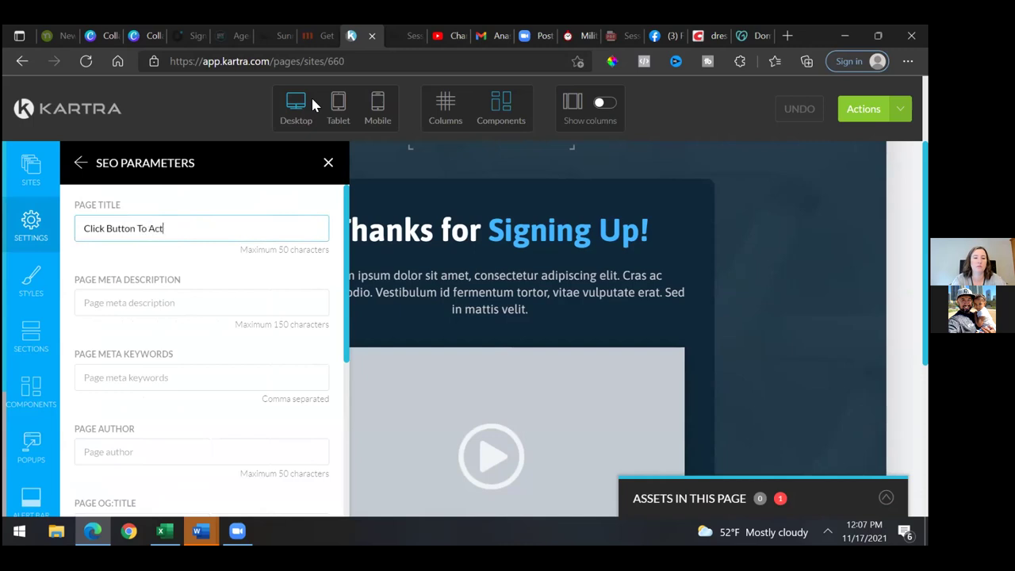
pyautogui.write('ivate Discount')
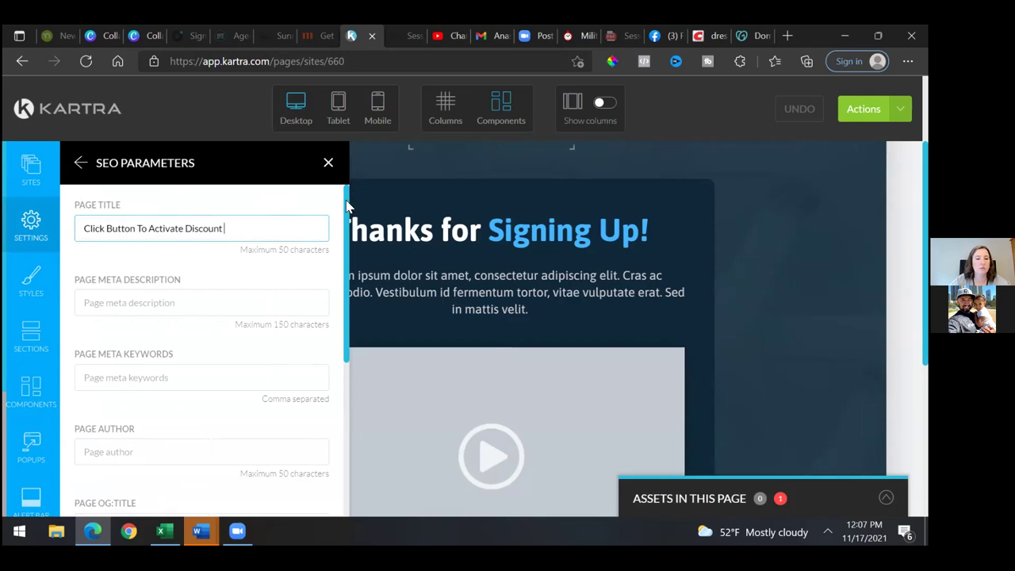
pyautogui.scroll(-4, 346, 206)
pyautogui.click(162, 488)
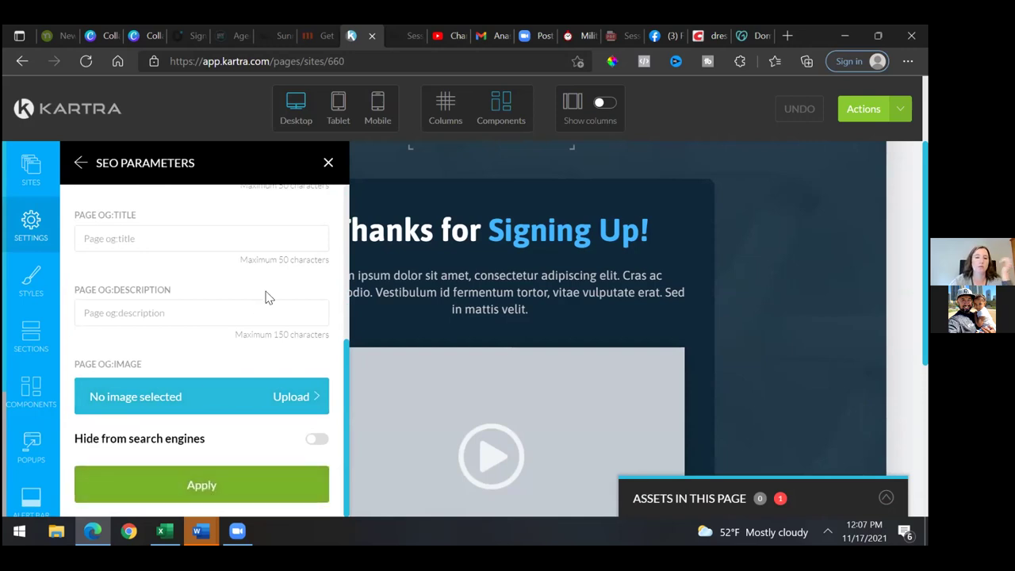
pyautogui.click(327, 164)
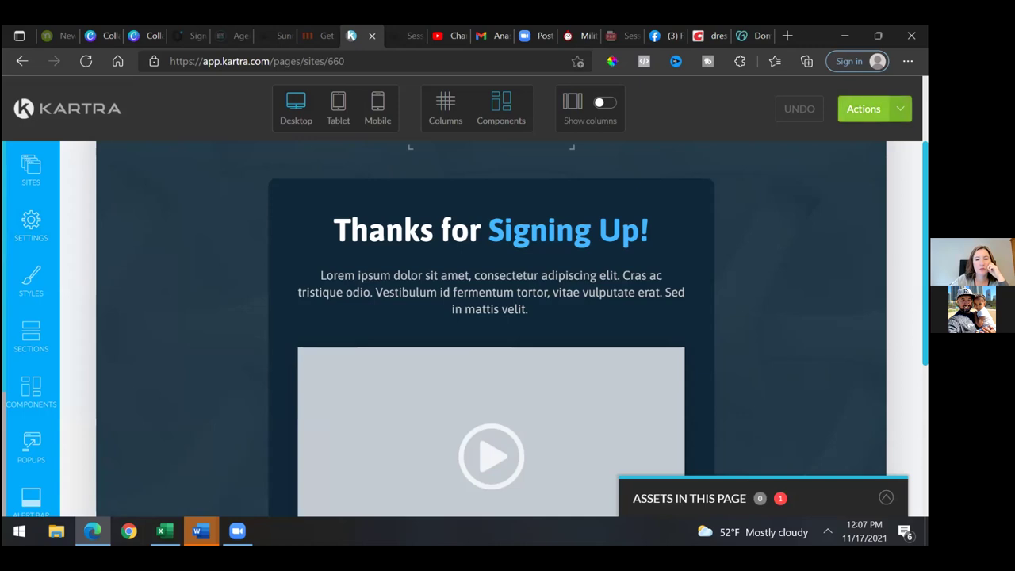
pyautogui.scroll(-4, 491, 329)
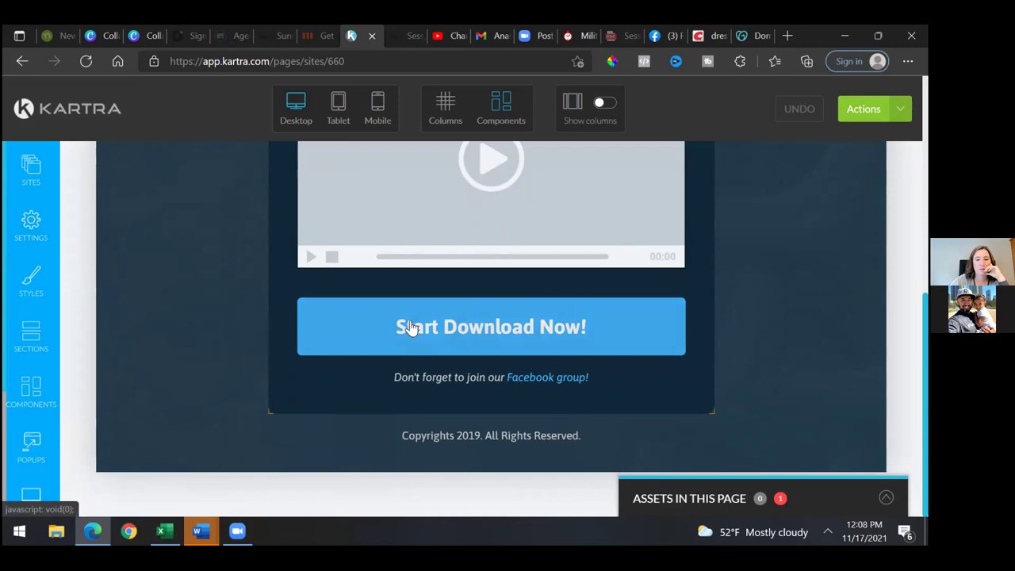
# - Set the Start Download Now button to link to another page via an External custom URL
pyautogui.moveTo(390, 331)
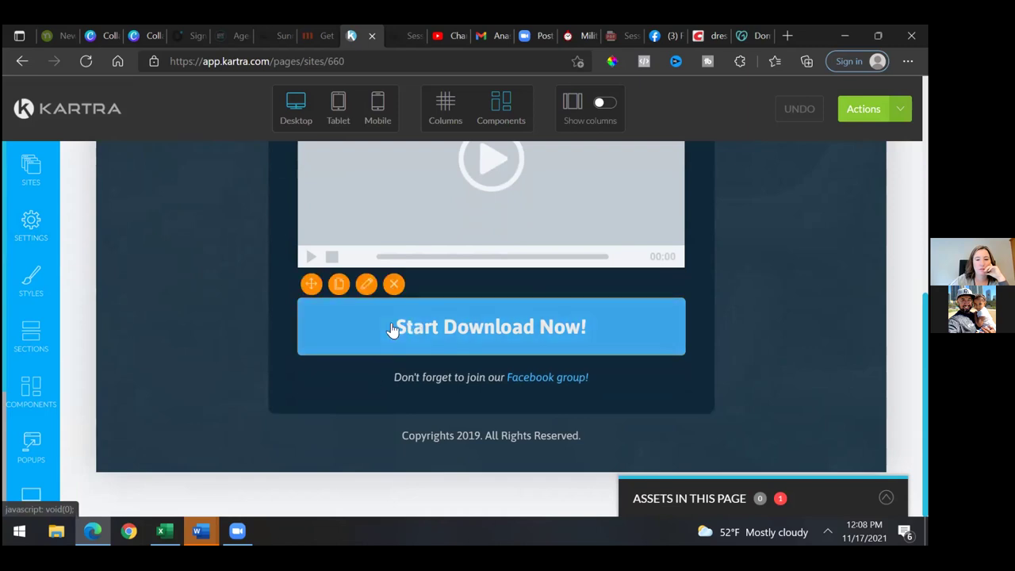
pyautogui.click(367, 288)
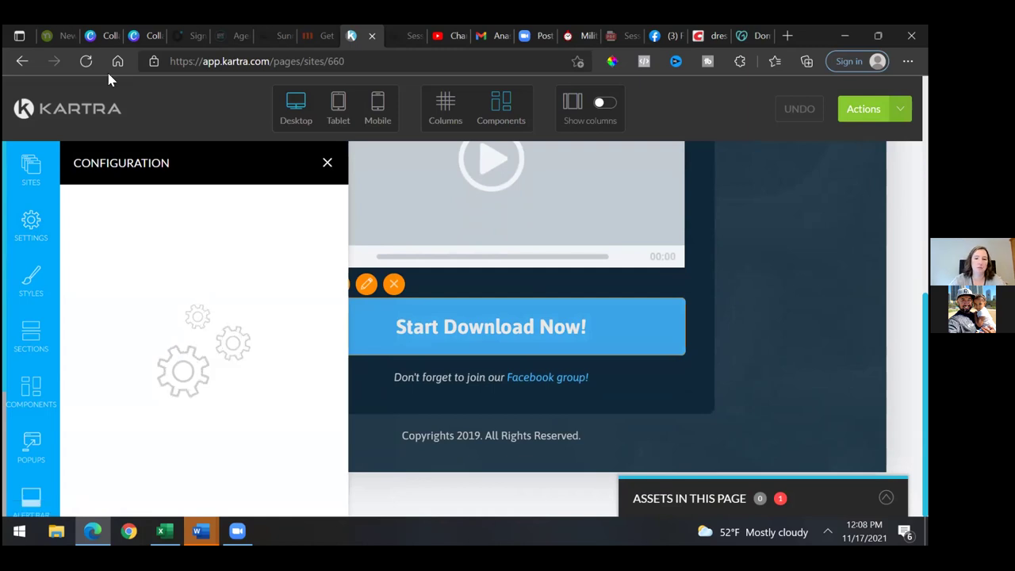
pyautogui.click(266, 215)
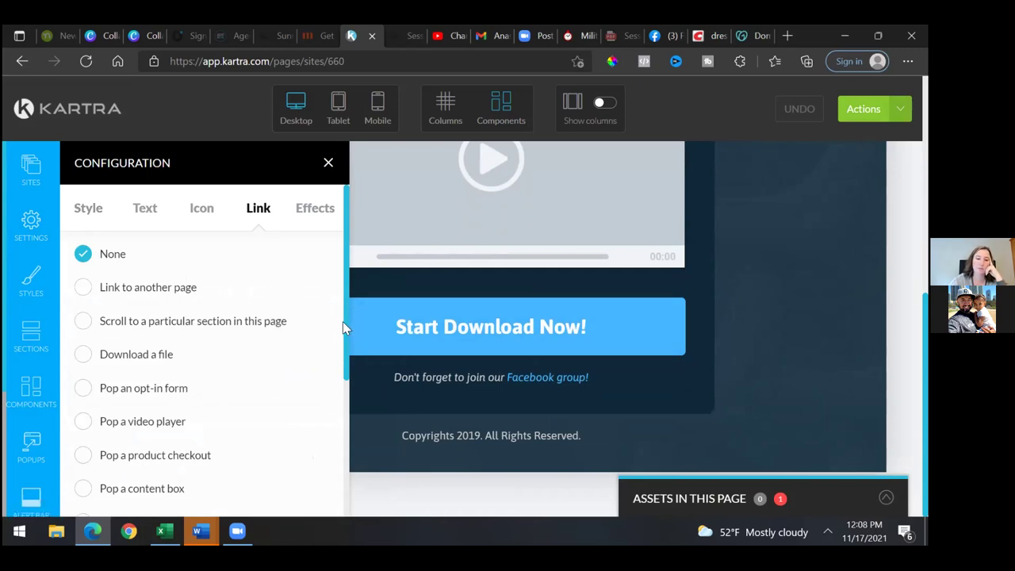
pyautogui.click(83, 288)
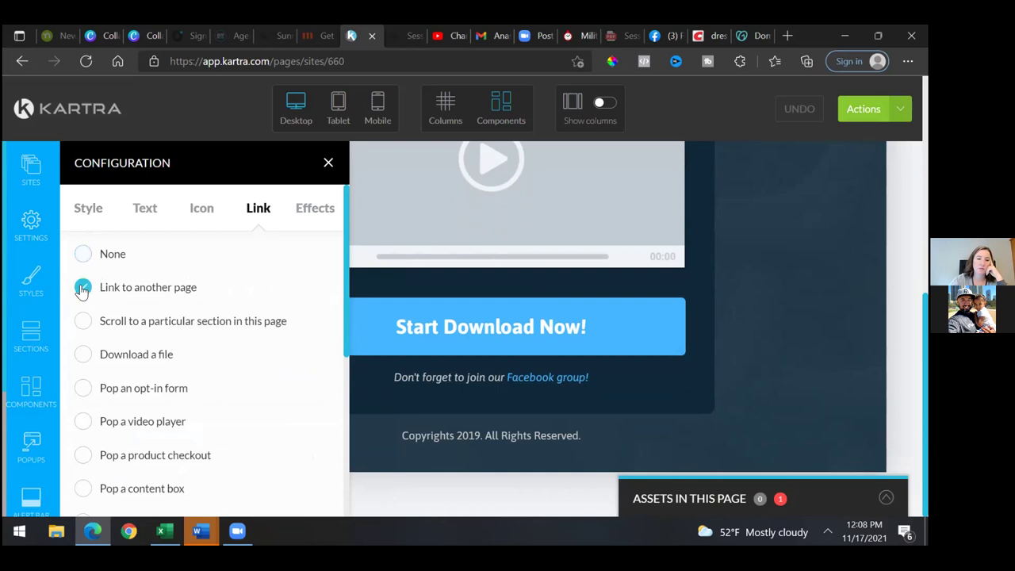
pyautogui.moveTo(345, 295); pyautogui.dragTo(335, 471)
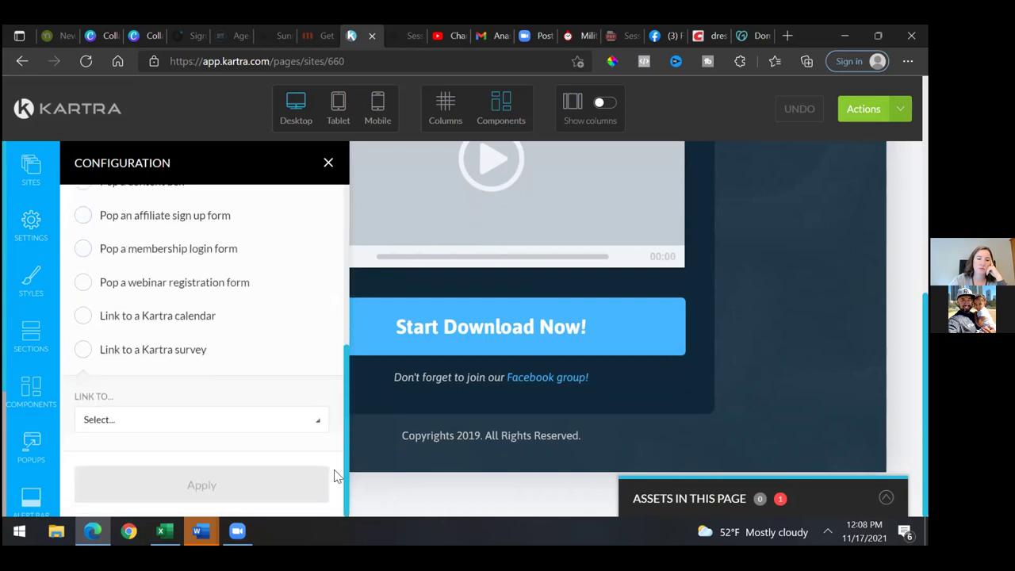
pyautogui.click(311, 422)
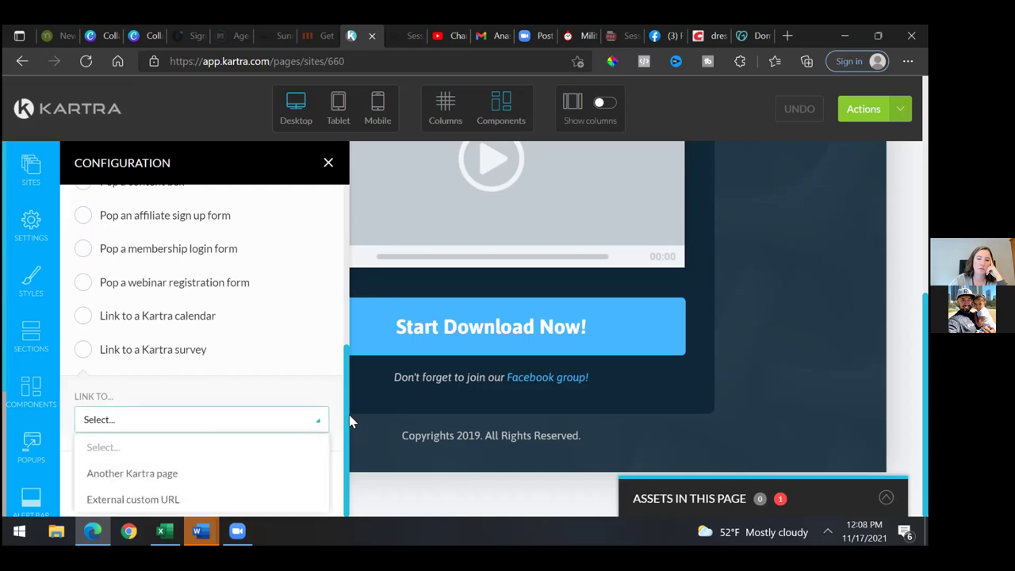
pyautogui.click(163, 499)
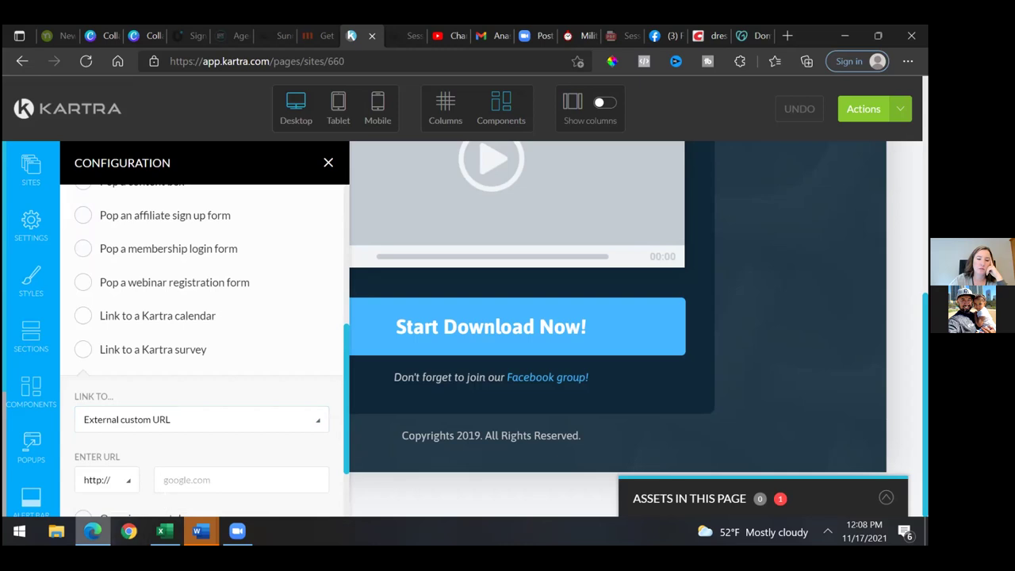
# - Copy the real estate course affiliation link from the eXp Onboard notes in Word
pyautogui.moveTo(200, 531)
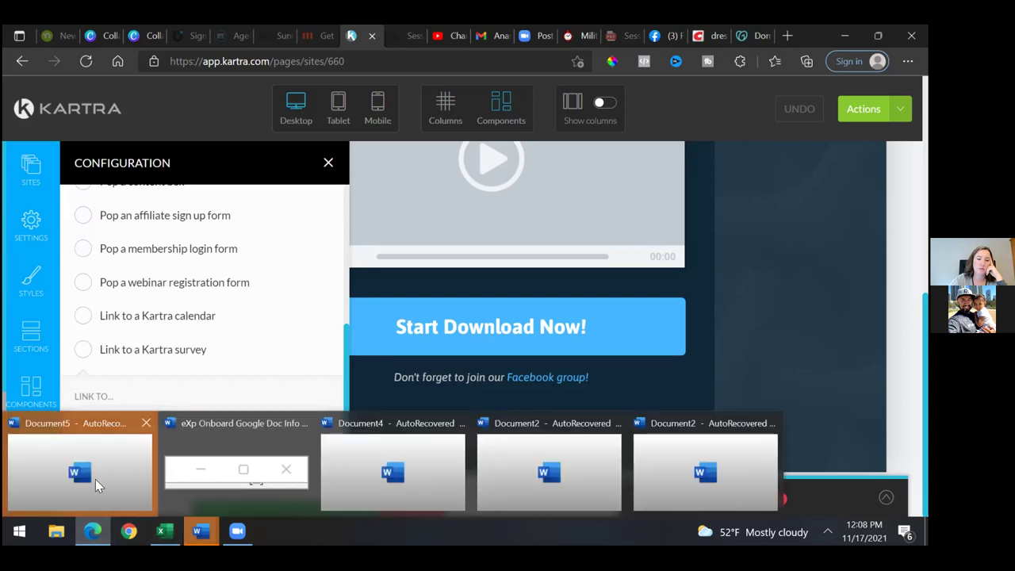
pyautogui.click(95, 479)
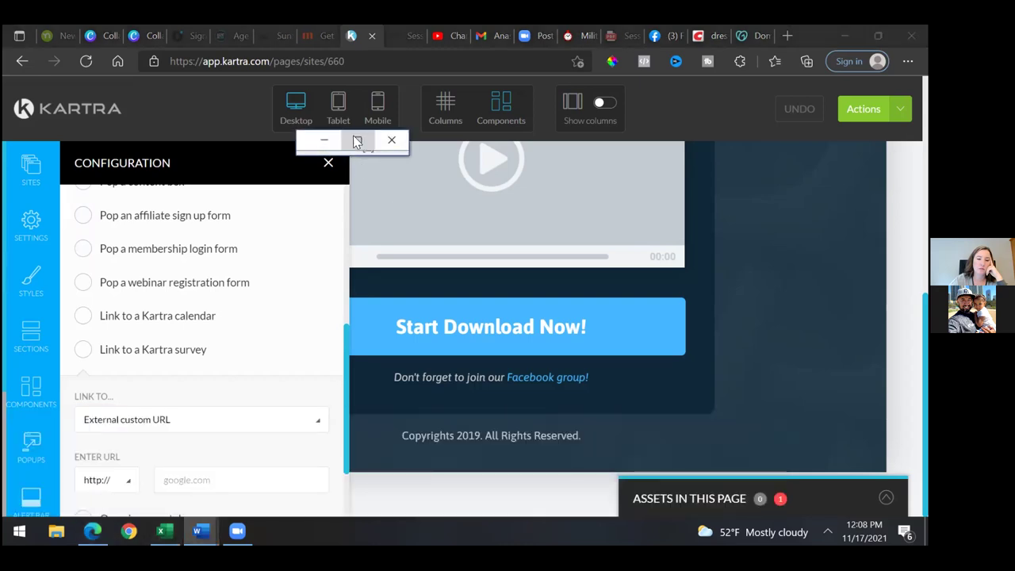
pyautogui.click(357, 141)
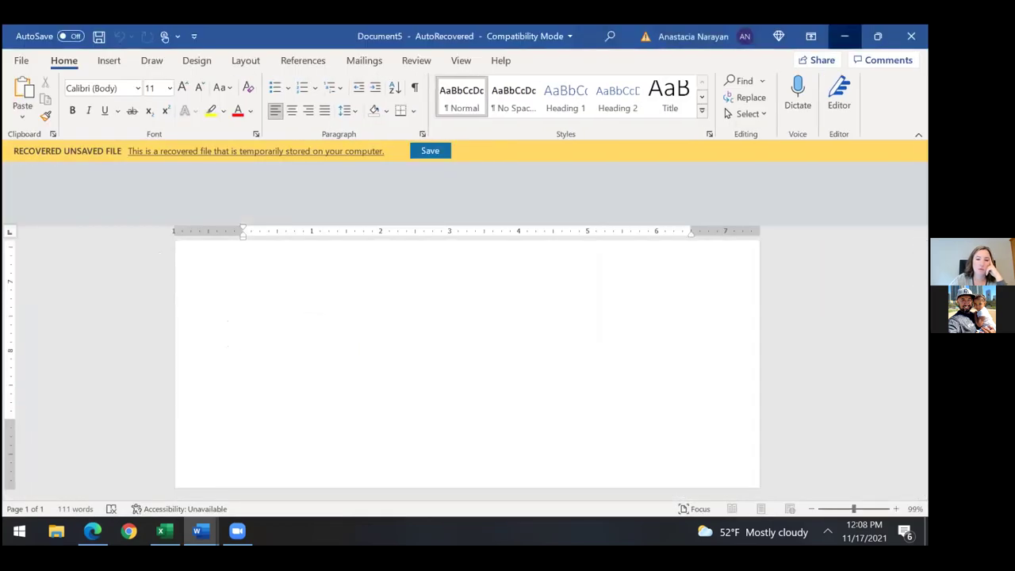
pyautogui.click(845, 36)
pyautogui.click(200, 531)
pyautogui.click(220, 480)
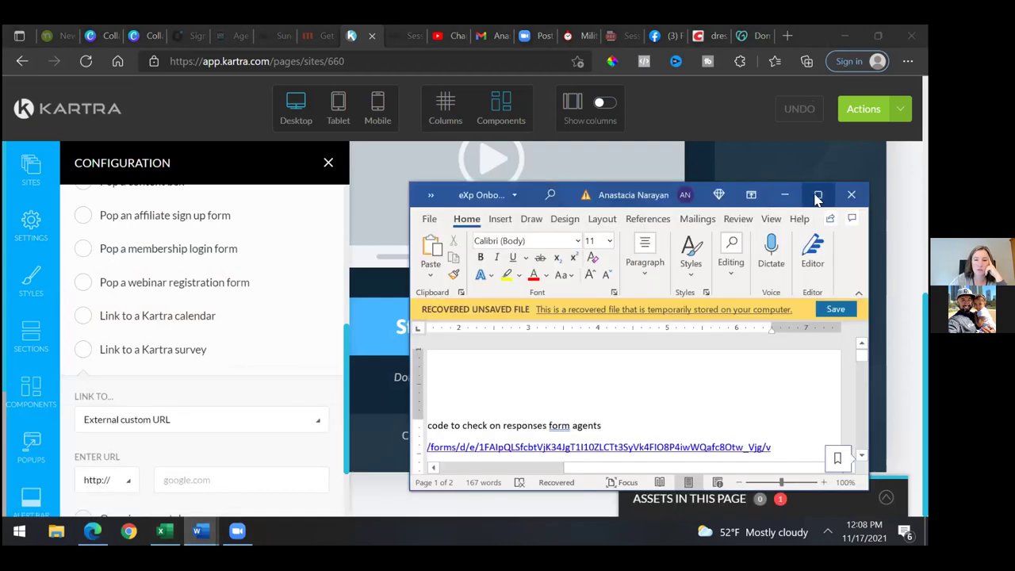
pyautogui.click(818, 199)
pyautogui.moveTo(921, 199); pyautogui.dragTo(921, 444)
pyautogui.scroll(10, 468, 333)
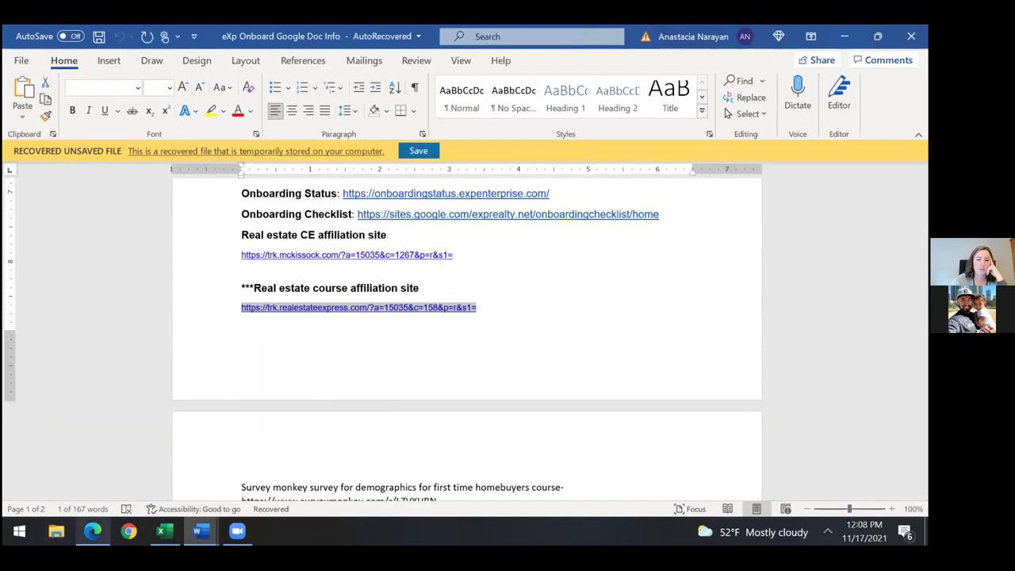
# - Paste the affiliation link into the Kartra button's URL field
pyautogui.click(93, 531)
pyautogui.click(192, 479)
pyautogui.hotkey('ctrl', 'v')
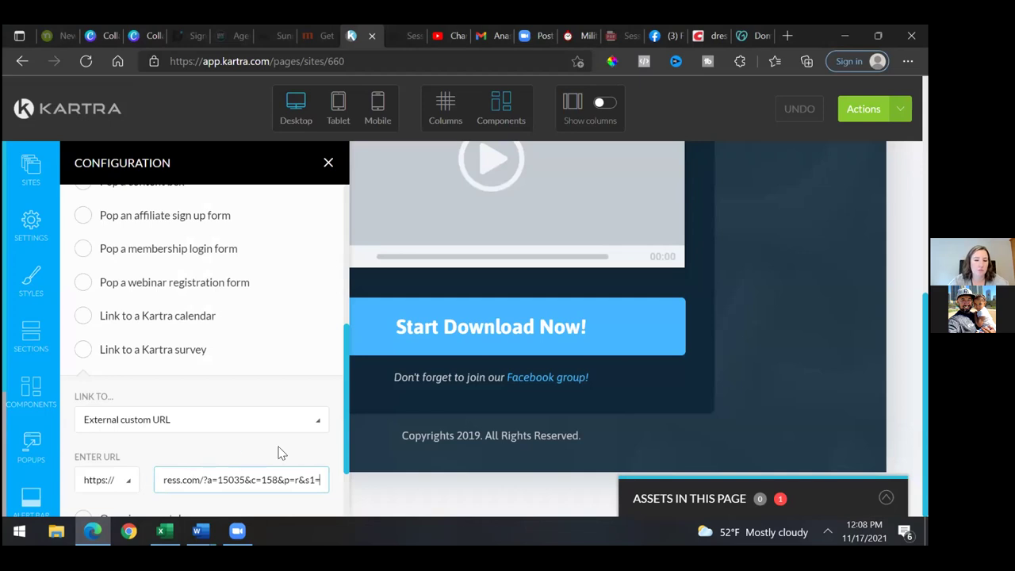
# - Make the button link open in a new tab, then save and publish the page live
pyautogui.moveTo(347, 444); pyautogui.dragTo(346, 498)
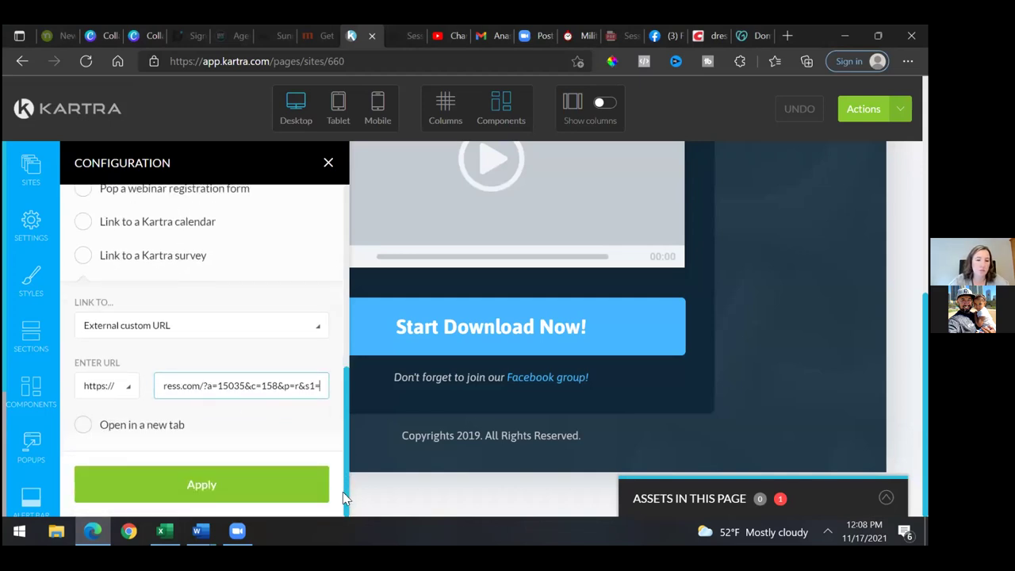
pyautogui.click(86, 425)
pyautogui.click(177, 487)
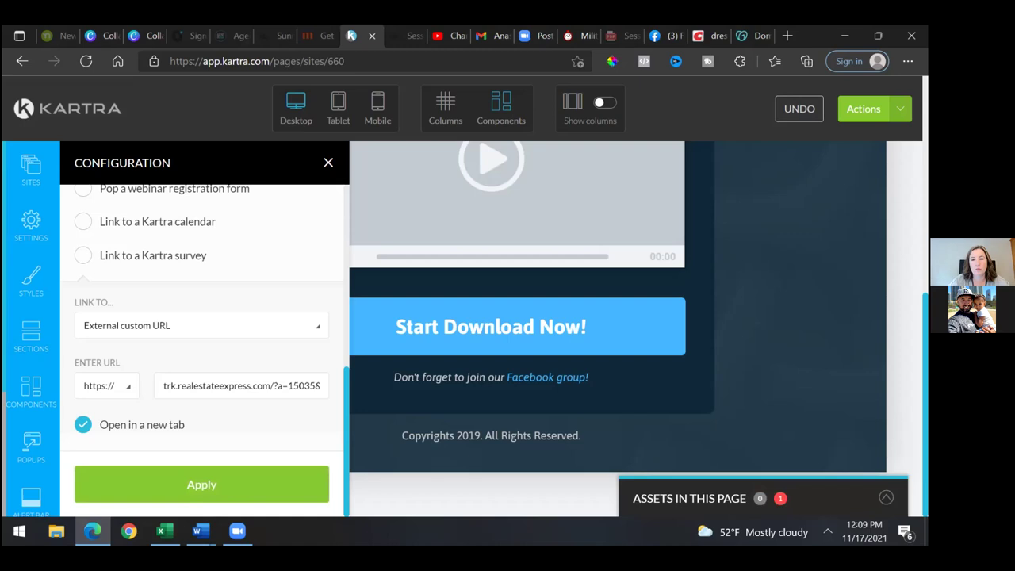
pyautogui.click(901, 109)
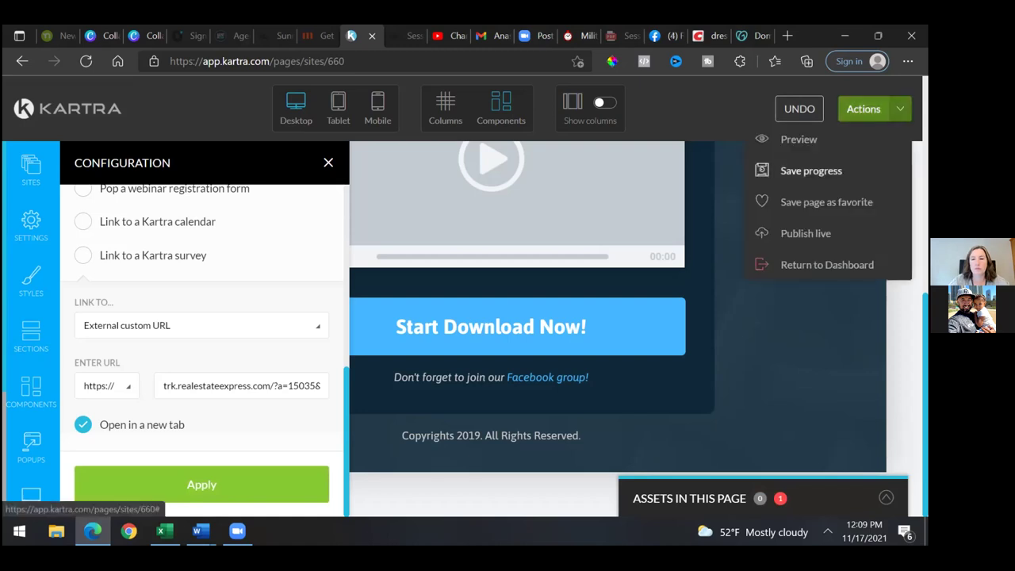
pyautogui.click(812, 170)
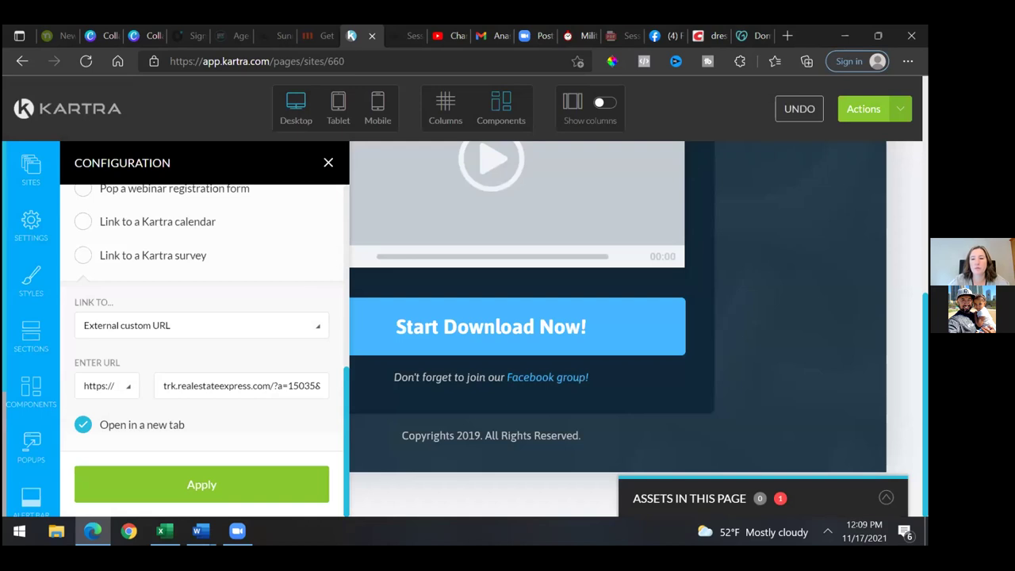
pyautogui.click(900, 109)
pyautogui.click(809, 231)
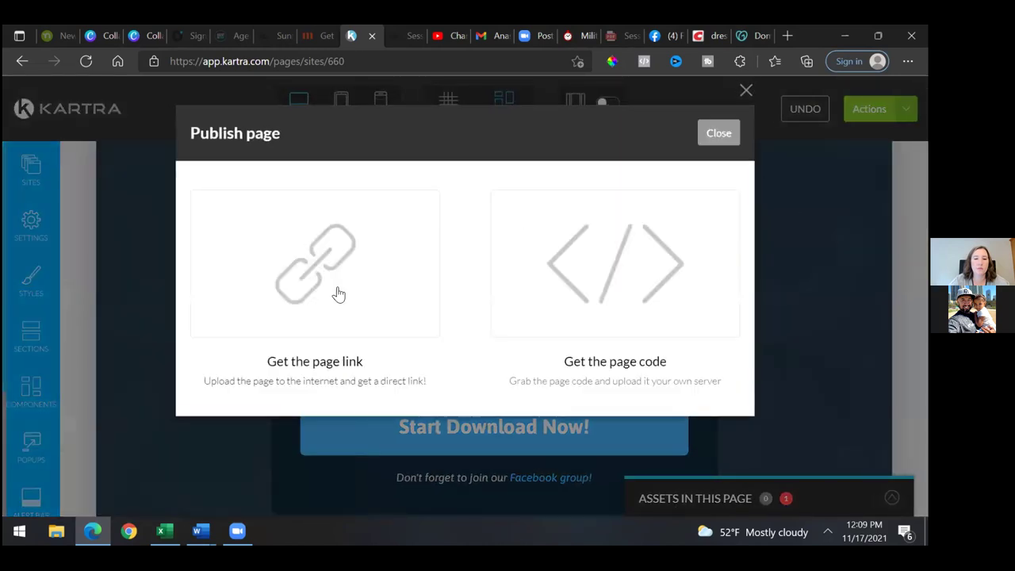
# - Copy the published page's direct link
pyautogui.click(336, 292)
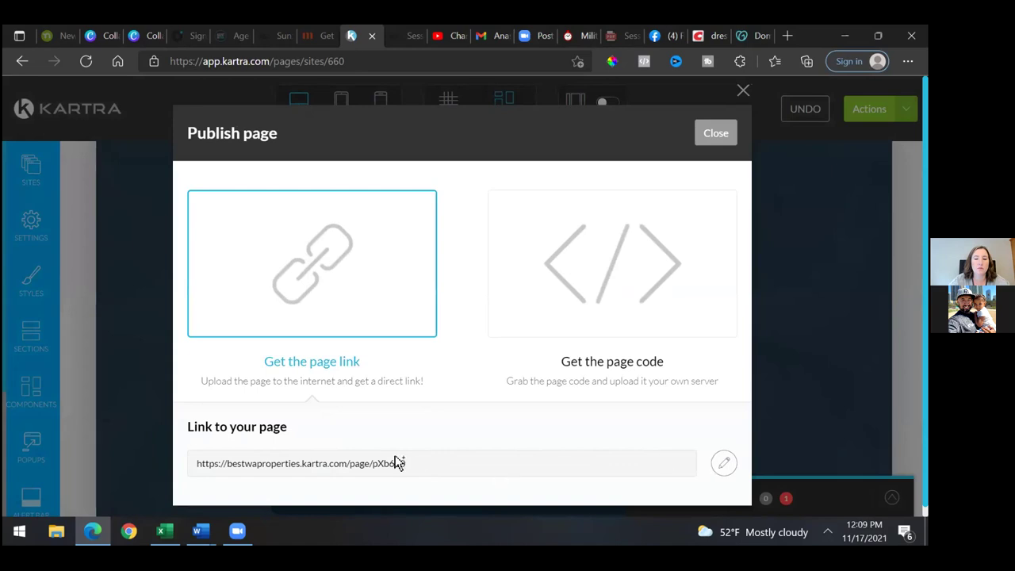
pyautogui.moveTo(414, 463); pyautogui.dragTo(199, 436)
pyautogui.click(201, 404)
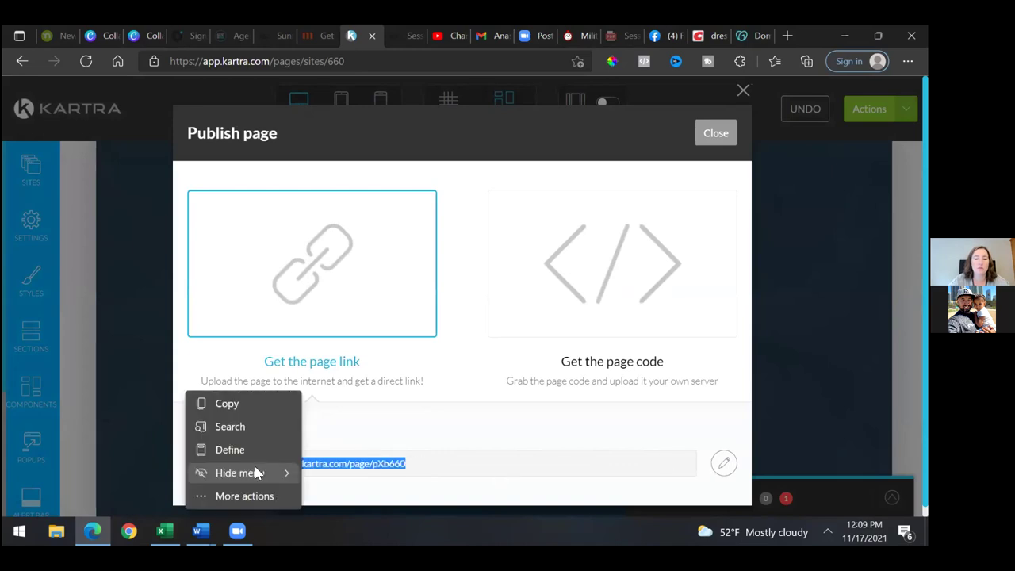
pyautogui.rightClick(379, 464)
pyautogui.click(421, 169)
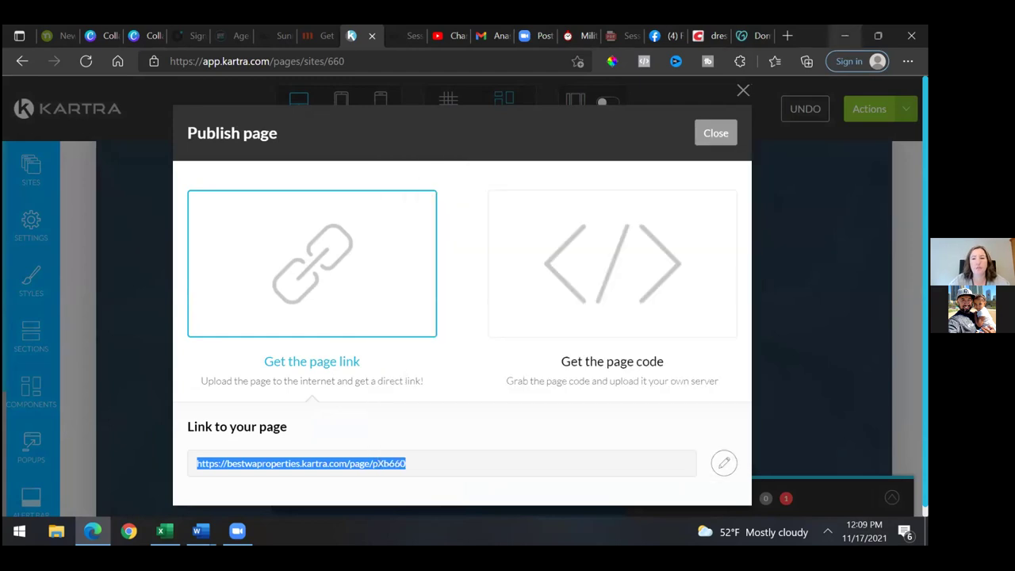
pyautogui.hotkey('ctrl', 't')
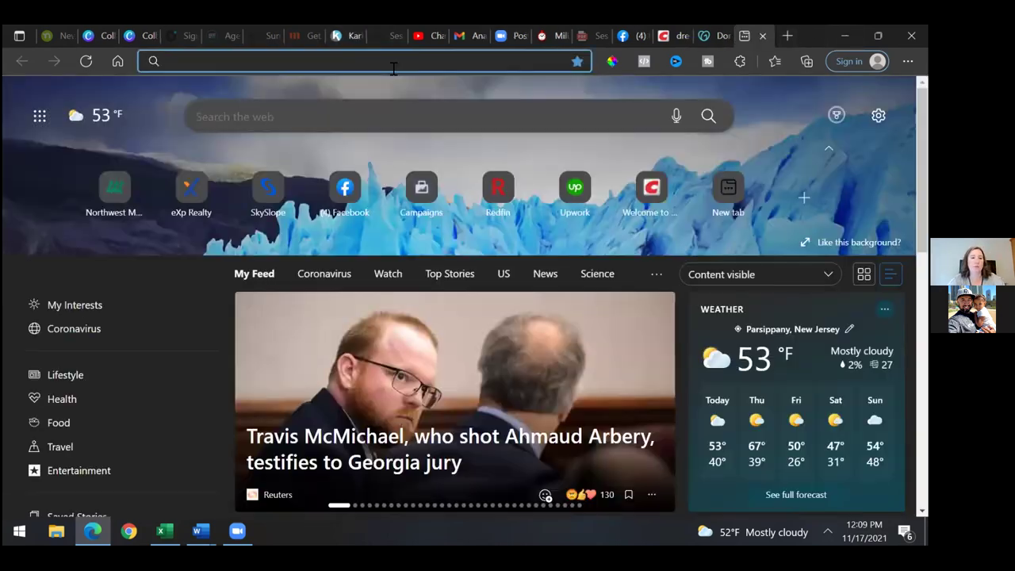
# - Load the published page from its direct link and test the Start Download Now button
pyautogui.hotkey('ctrl', 'v')
pyautogui.press('Return')
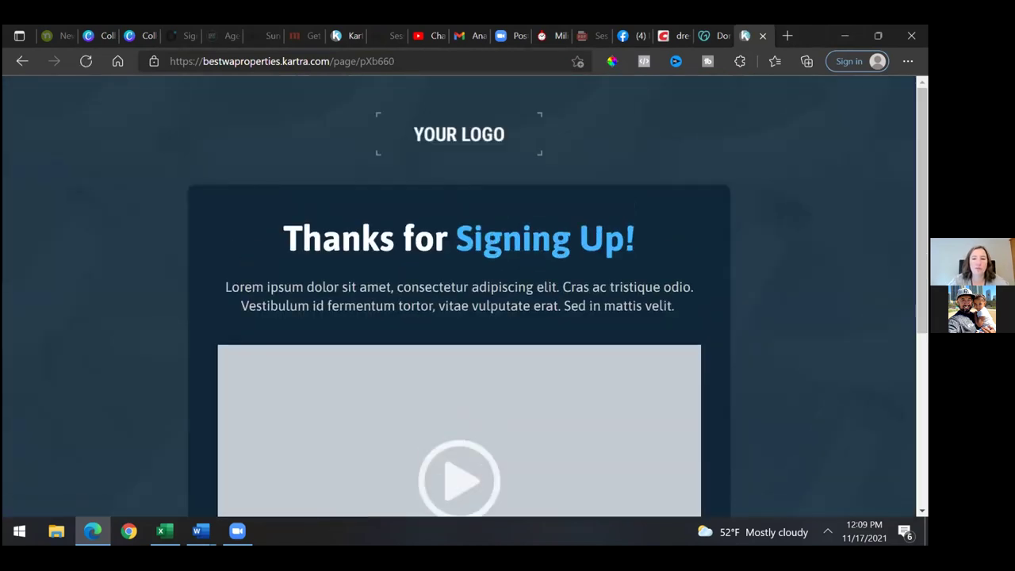
pyautogui.scroll(-5, 489, 342)
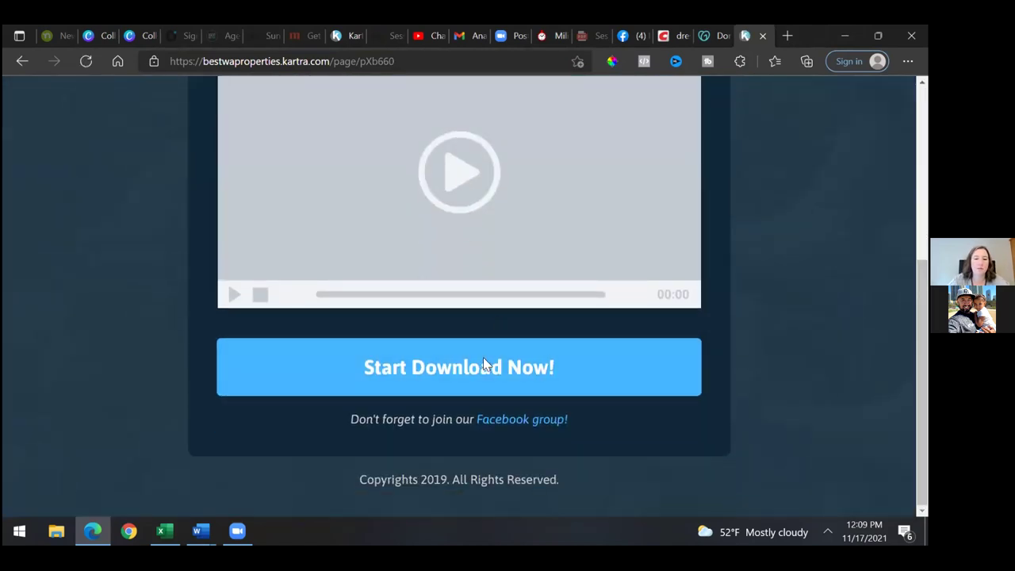
pyautogui.click(483, 357)
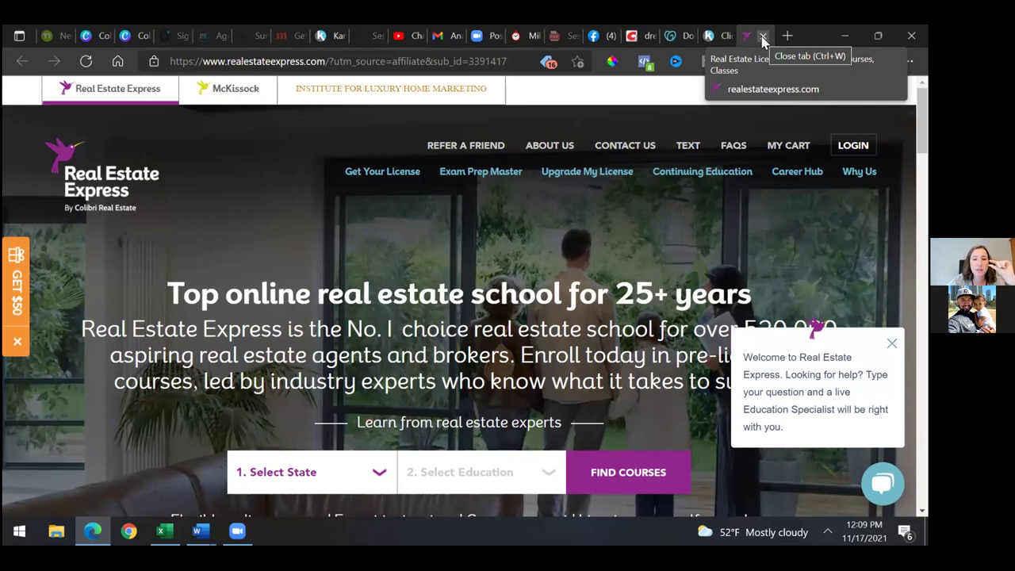
pyautogui.click(719, 33)
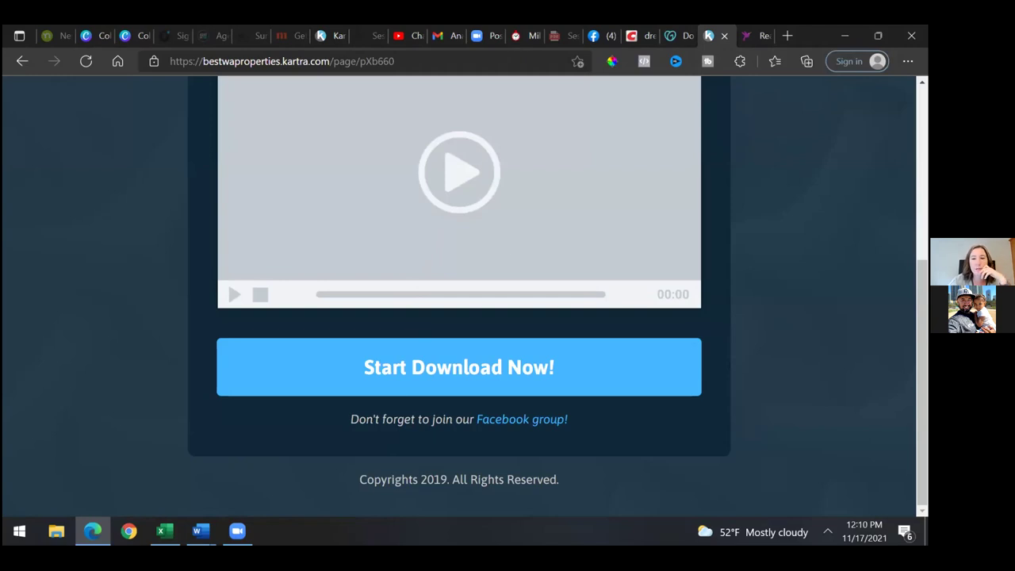
pyautogui.scroll(4, 459, 296)
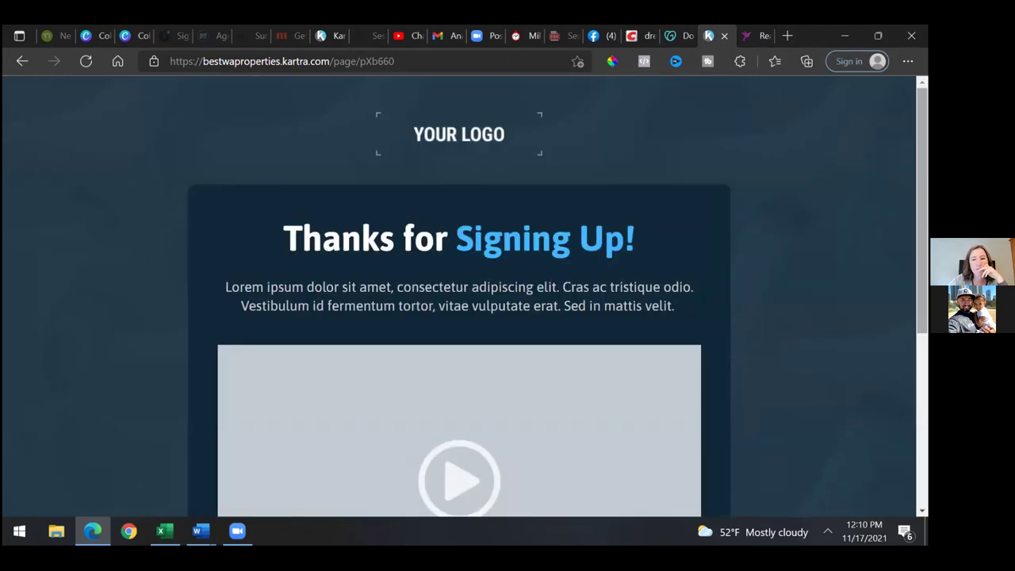
pyautogui.scroll(-4, 459, 296)
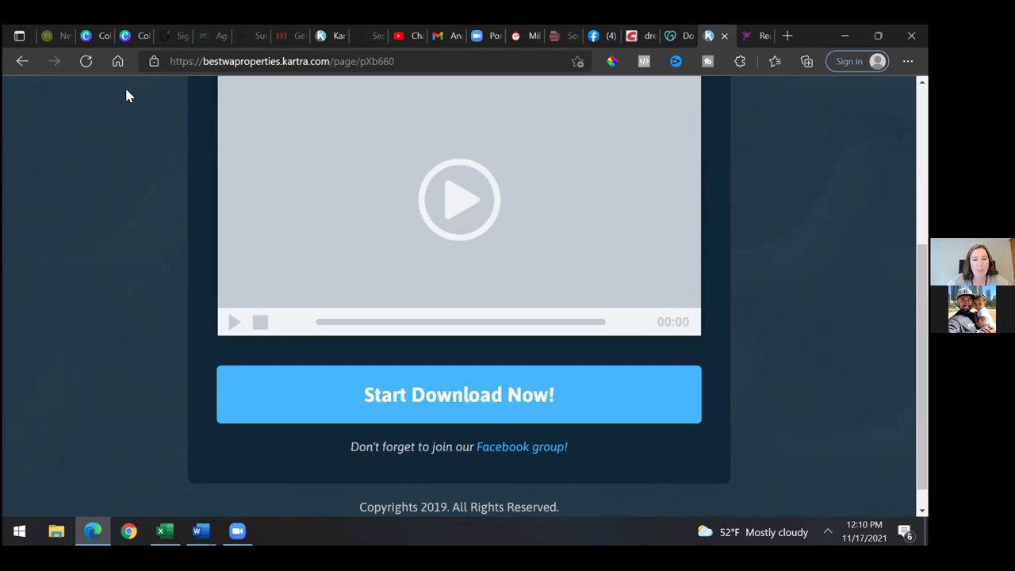
pyautogui.click(761, 39)
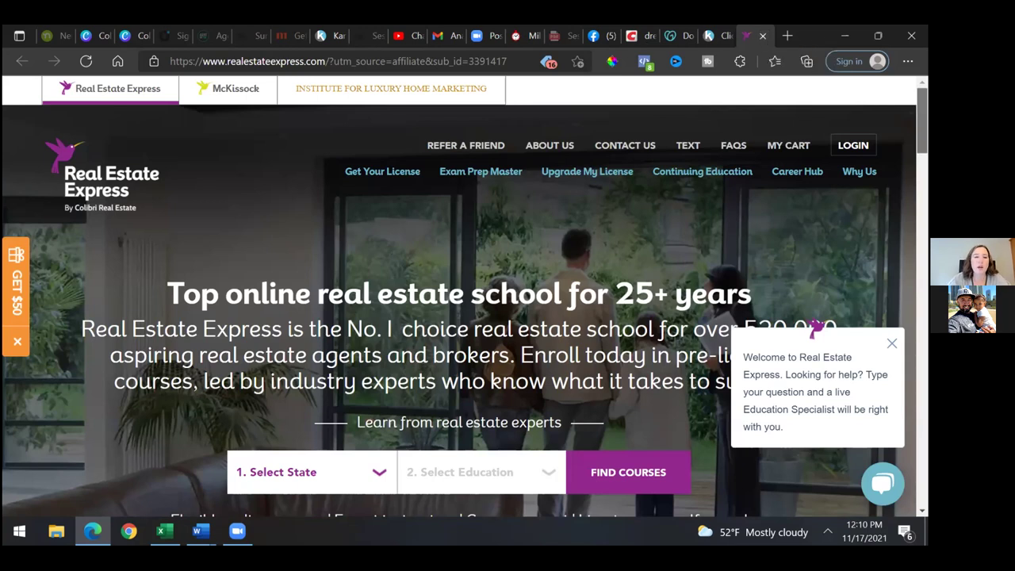
# - Search for Washington 'Get Your License' courses
pyautogui.scroll(-1, 379, 230)
pyautogui.scroll(-3, 379, 230)
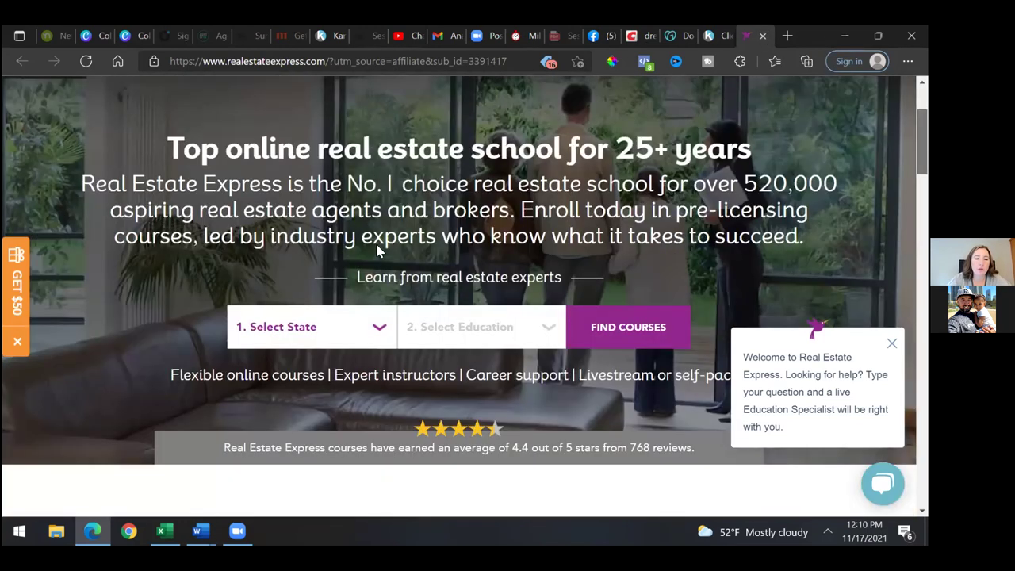
pyautogui.click(379, 230)
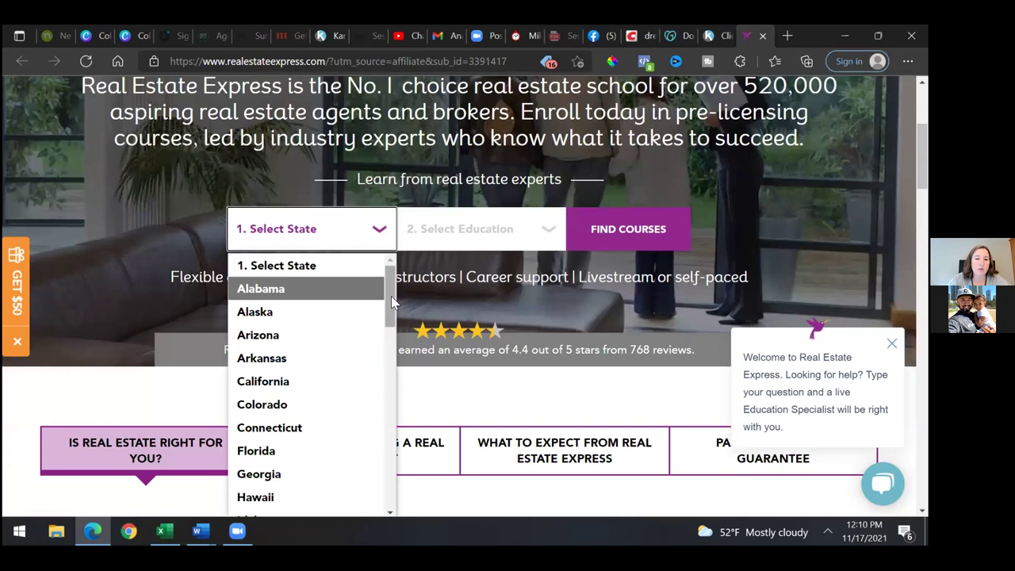
pyautogui.moveTo(391, 296); pyautogui.dragTo(391, 476)
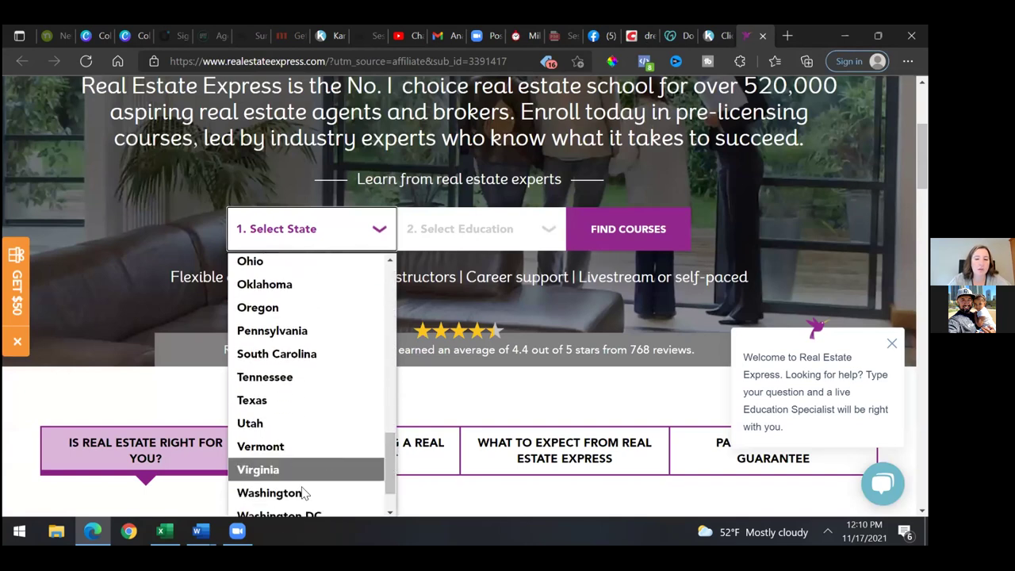
pyautogui.click(270, 493)
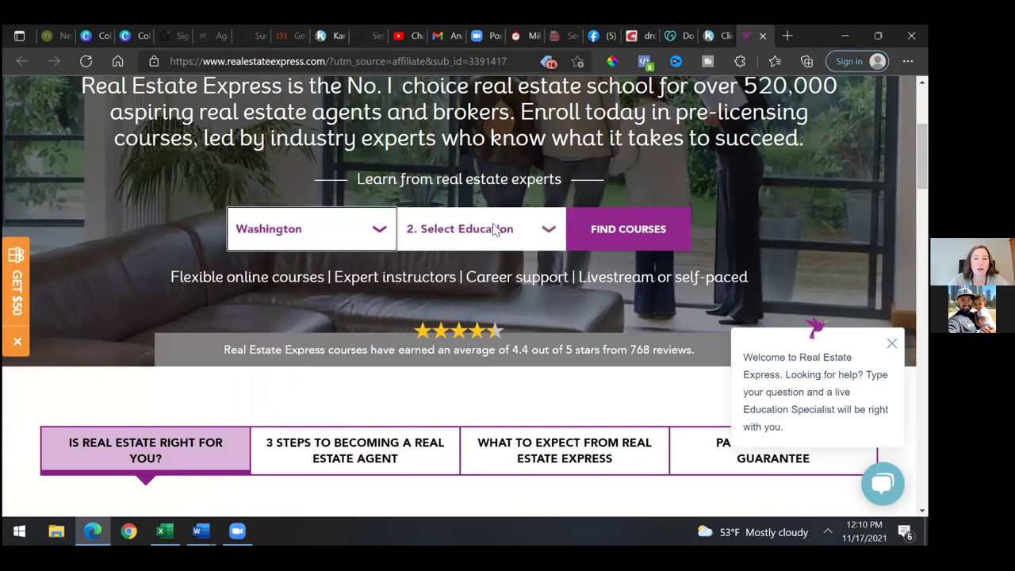
pyautogui.click(496, 230)
pyautogui.click(489, 290)
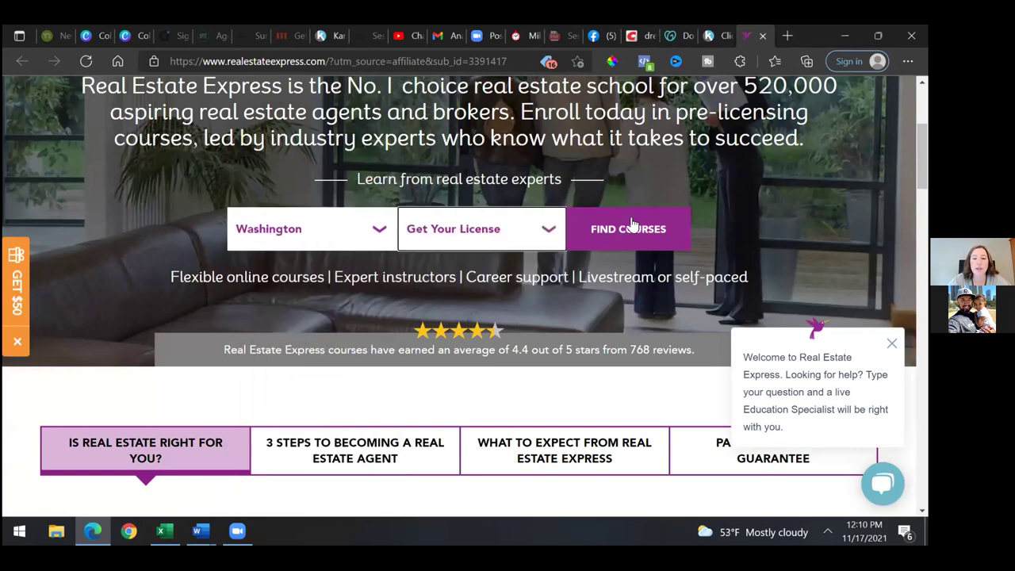
pyautogui.click(635, 225)
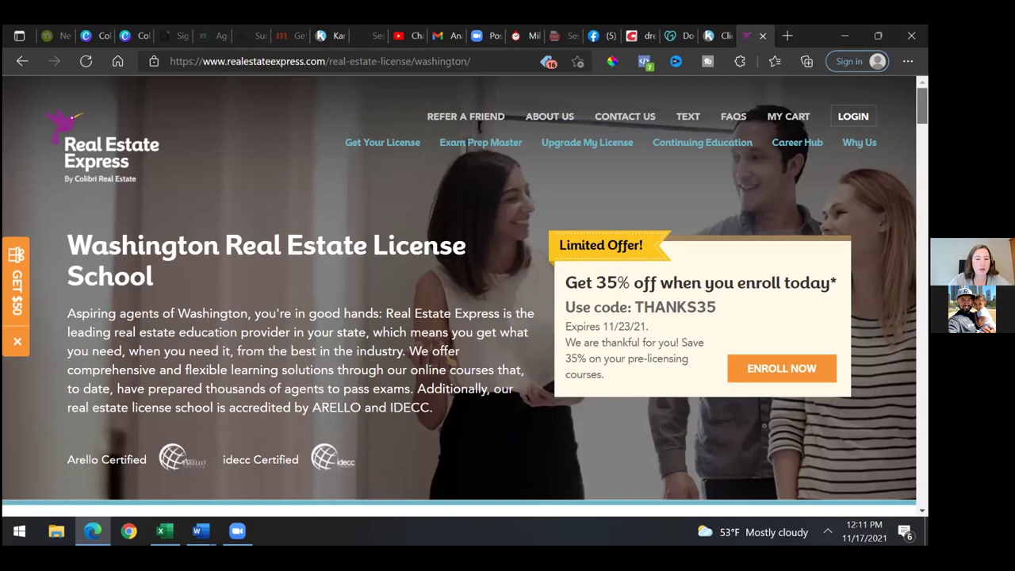
# - Enroll in the Washington Exam Preparation Plus package at $265.85
pyautogui.scroll(-4, 465, 296)
pyautogui.scroll(-8, 355, 344)
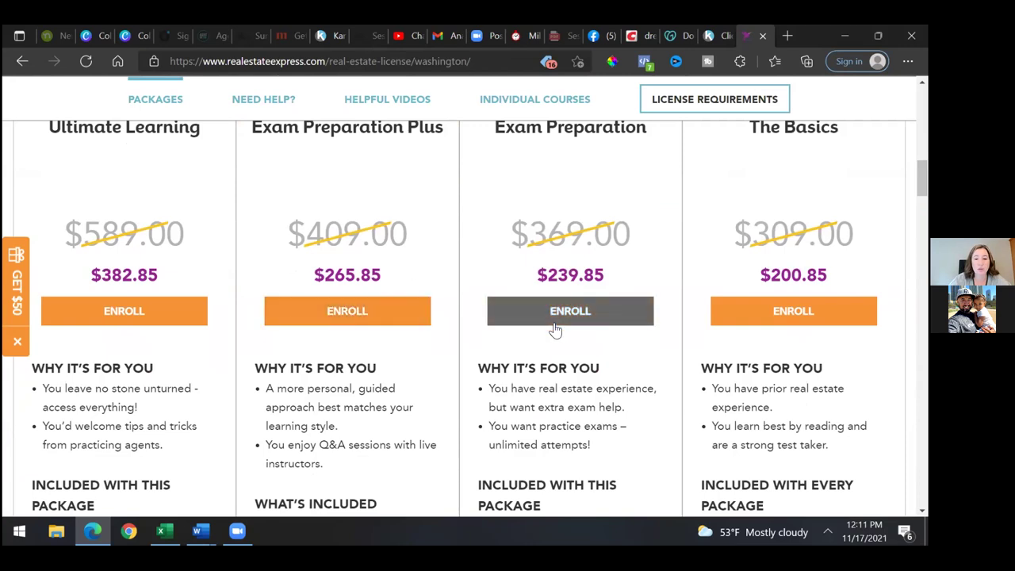
pyautogui.click(361, 320)
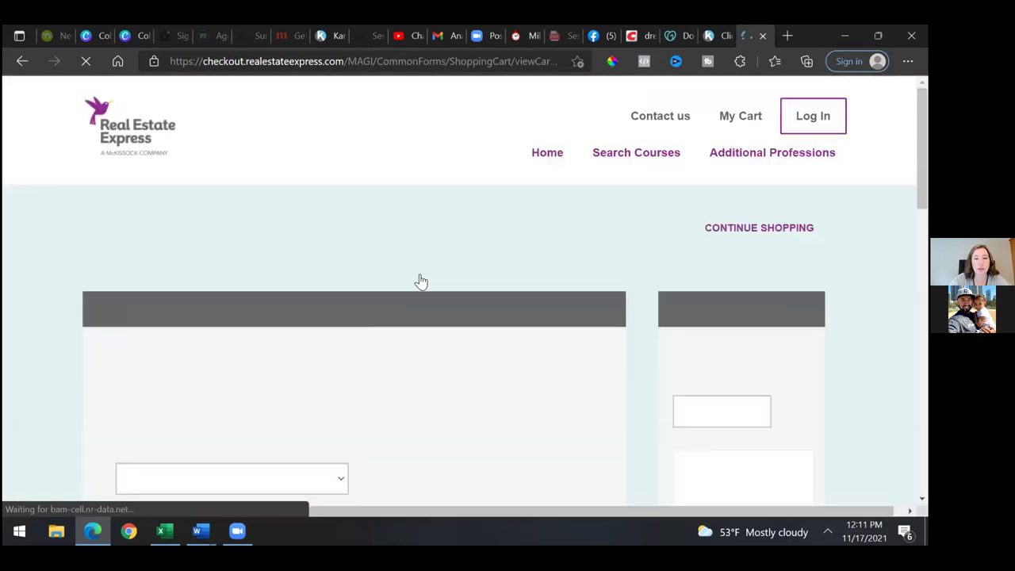
# - Apply promo code BEST21 for a $163.60 discount ($245.40 total), then return to the Kartra page
pyautogui.click(733, 410)
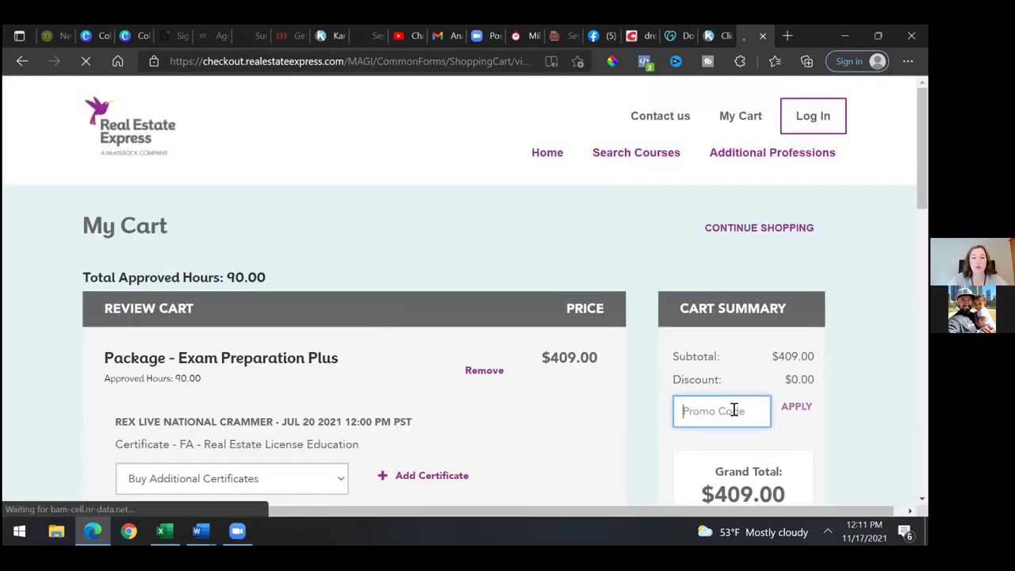
pyautogui.write('BEST21')
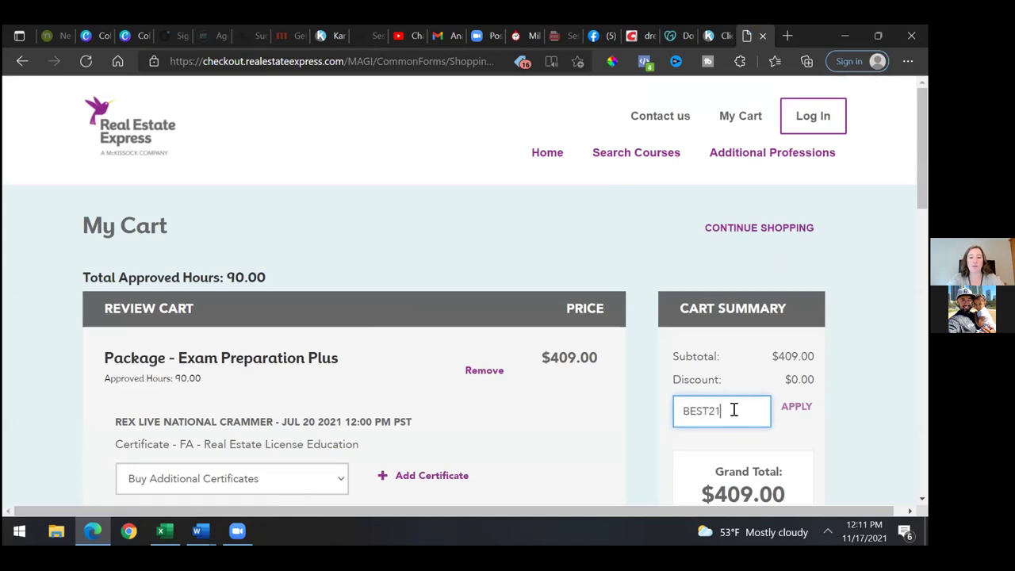
pyautogui.click(797, 408)
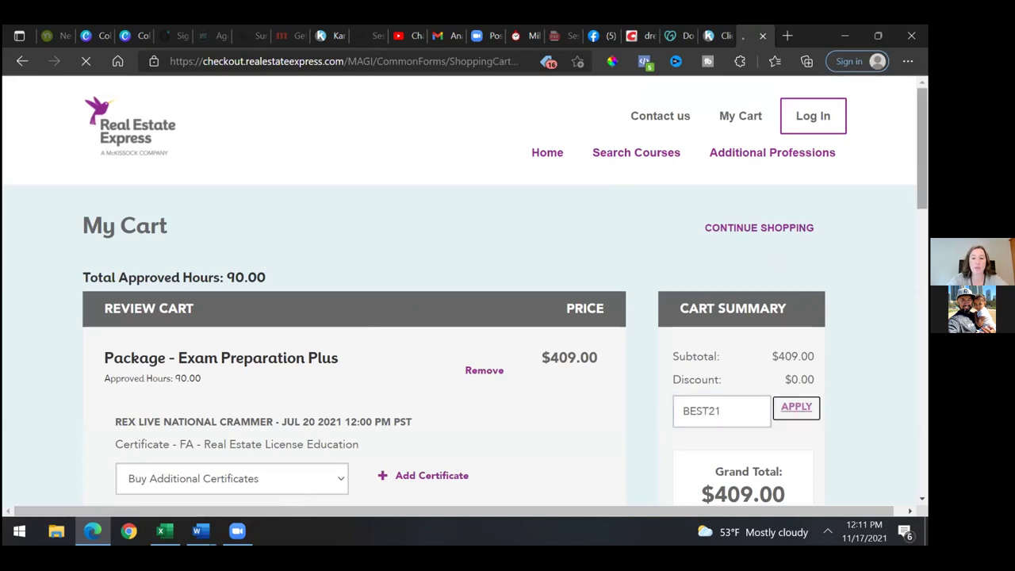
pyautogui.scroll(-2, 796, 413)
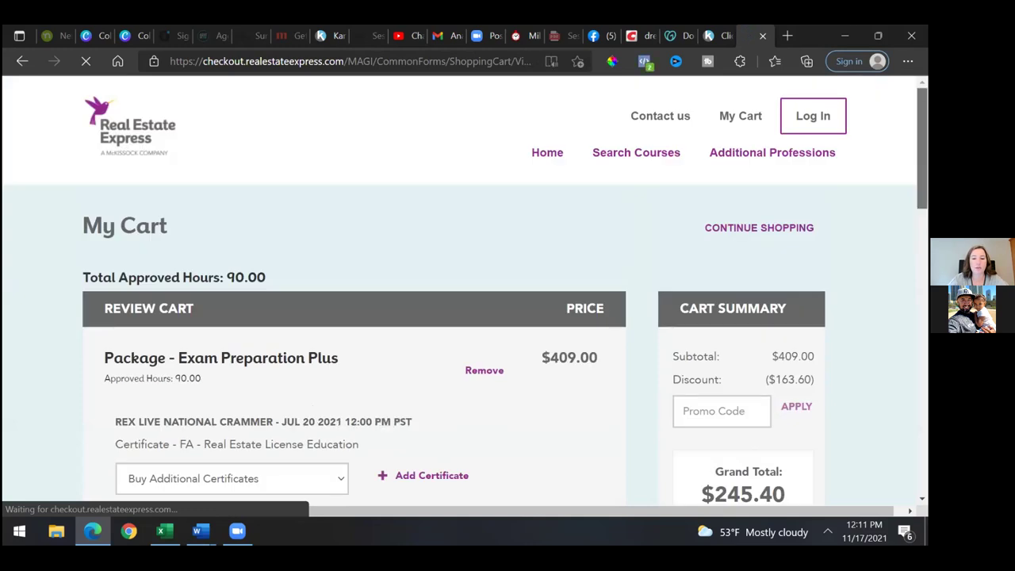
pyautogui.scroll(-3, 466, 290)
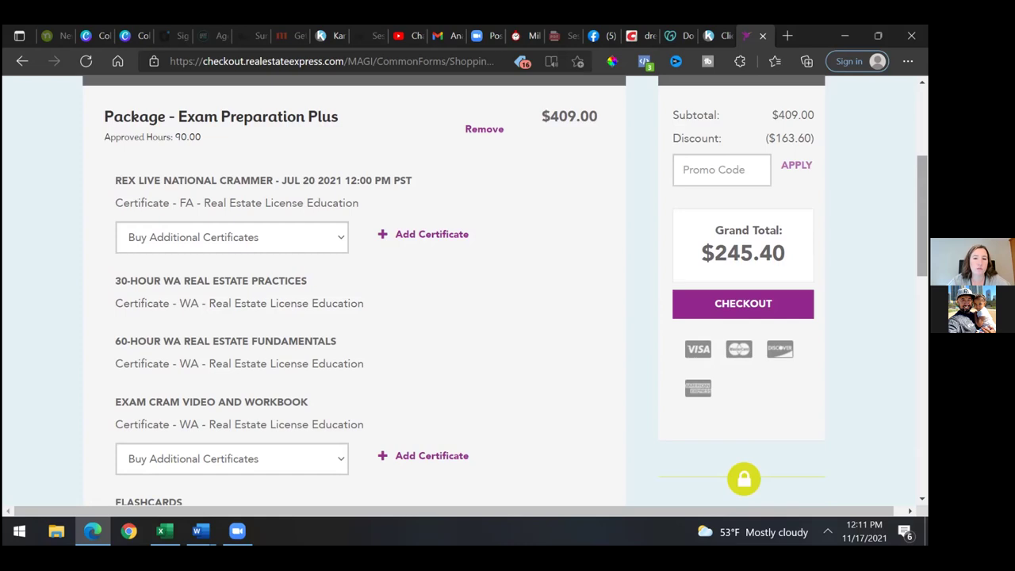
pyautogui.click(719, 35)
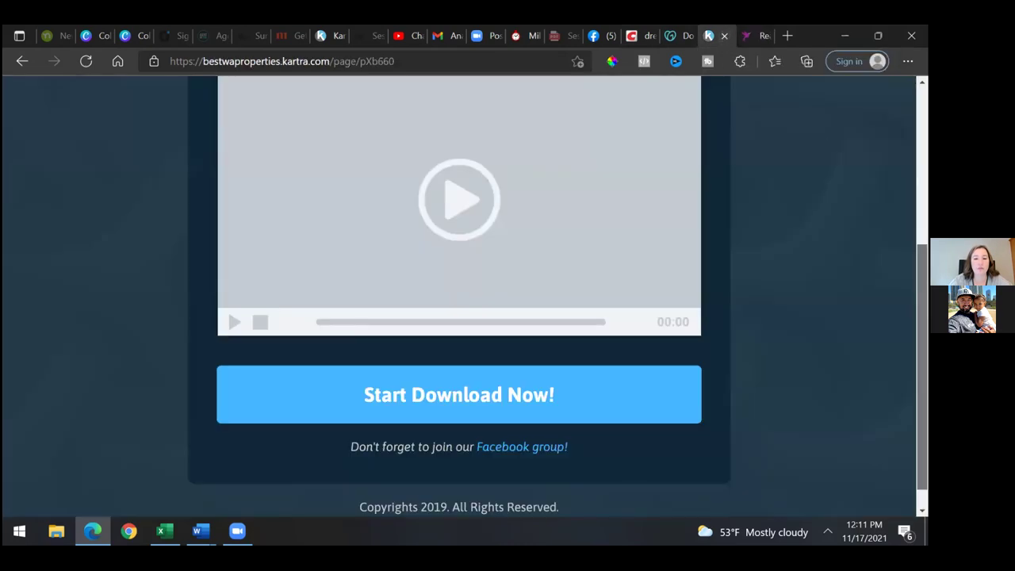
# - Reopen the Kartra Publish page dialog and make the pXb660 page link editable
pyautogui.scroll(4, 459, 296)
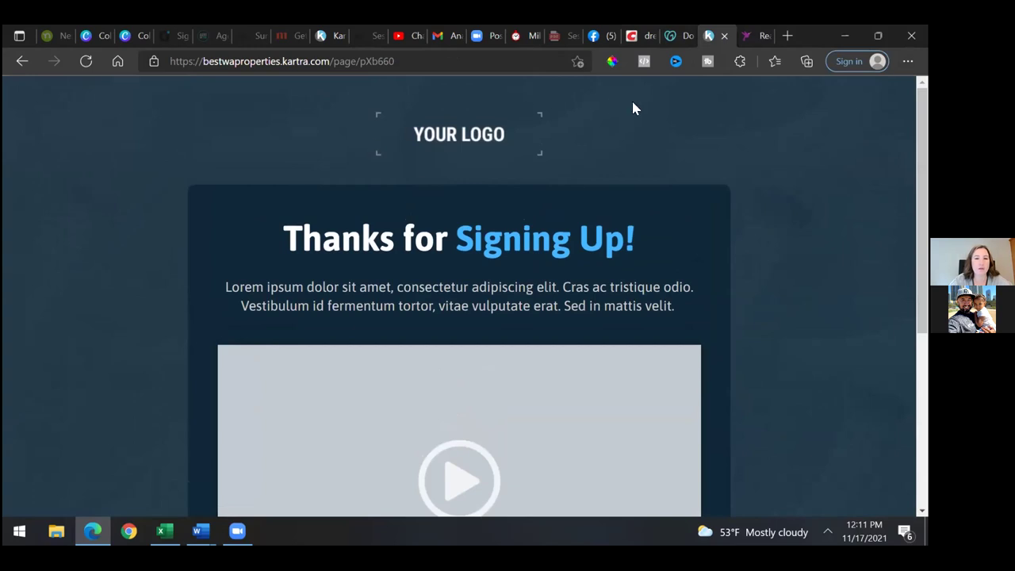
pyautogui.click(338, 37)
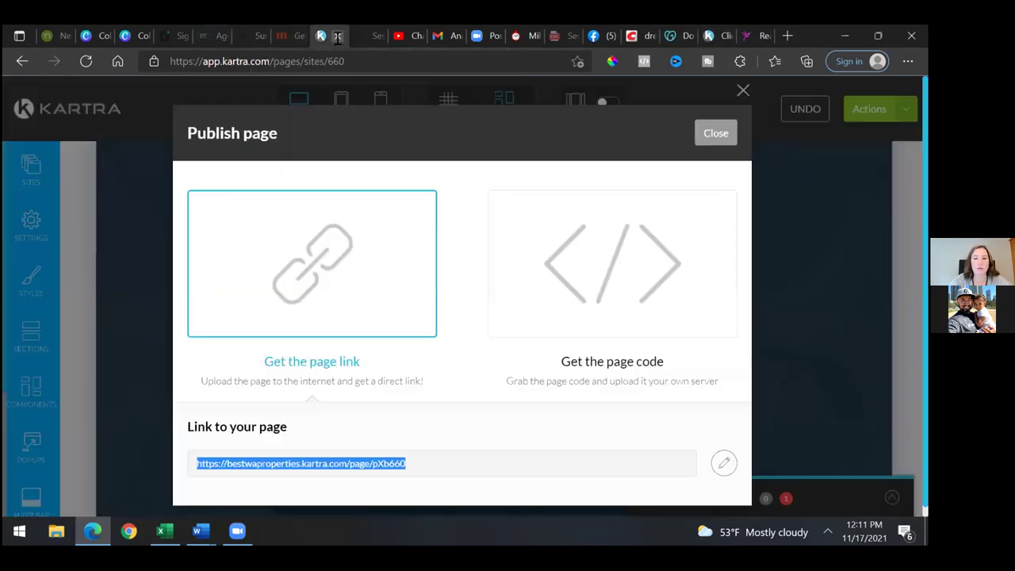
pyautogui.click(717, 135)
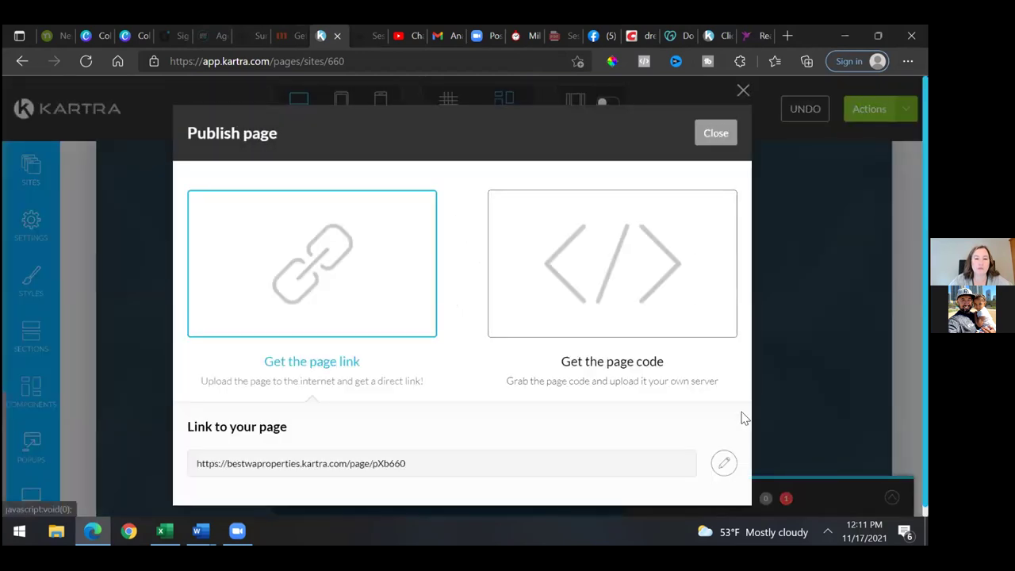
pyautogui.click(723, 463)
# - Switch the page link's domain to licensedthenwhat.com and clear the old pXb660 slug
pyautogui.click(390, 465)
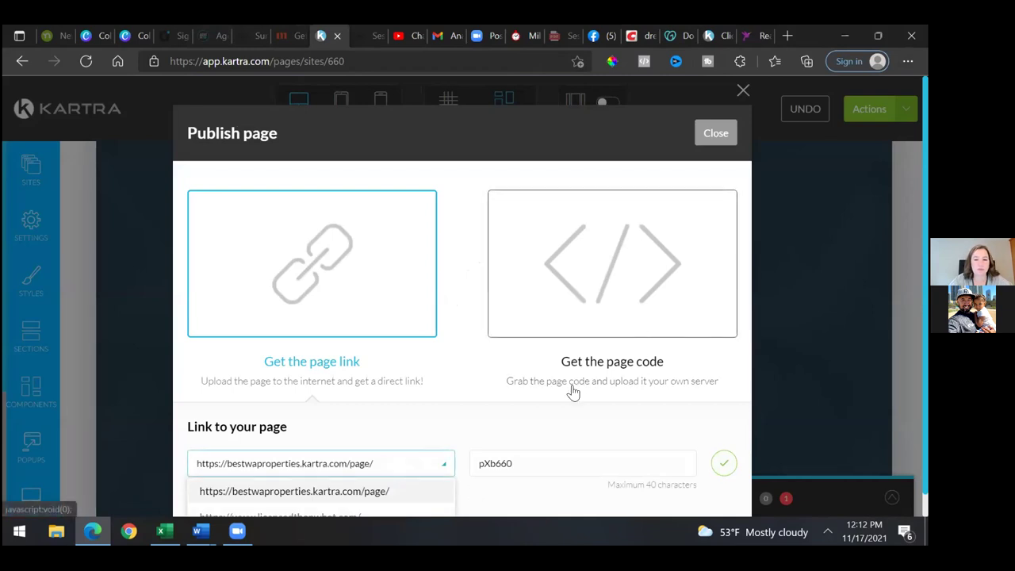
pyautogui.press('Down')
pyautogui.press('Return')
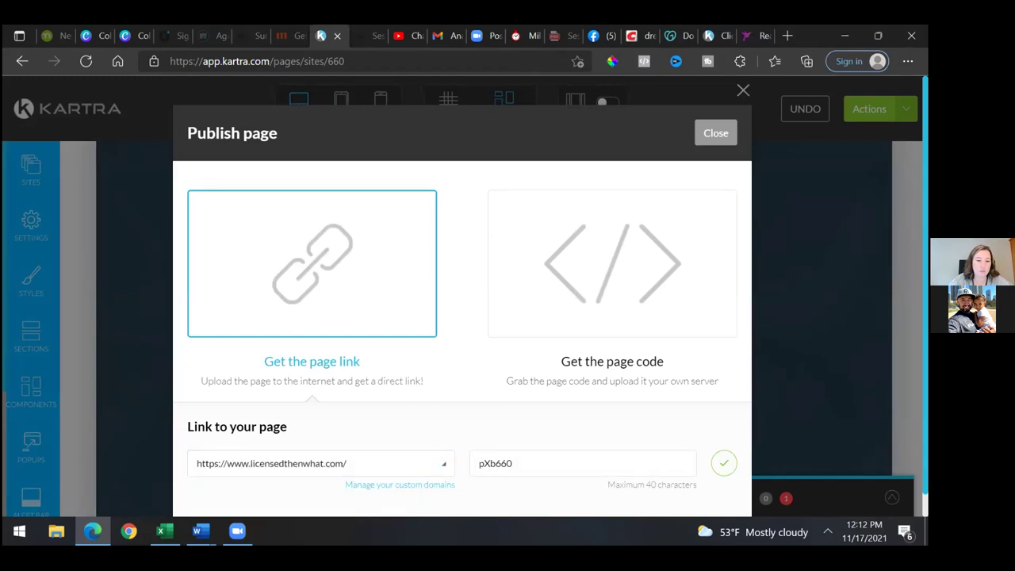
pyautogui.doubleClick(548, 462)
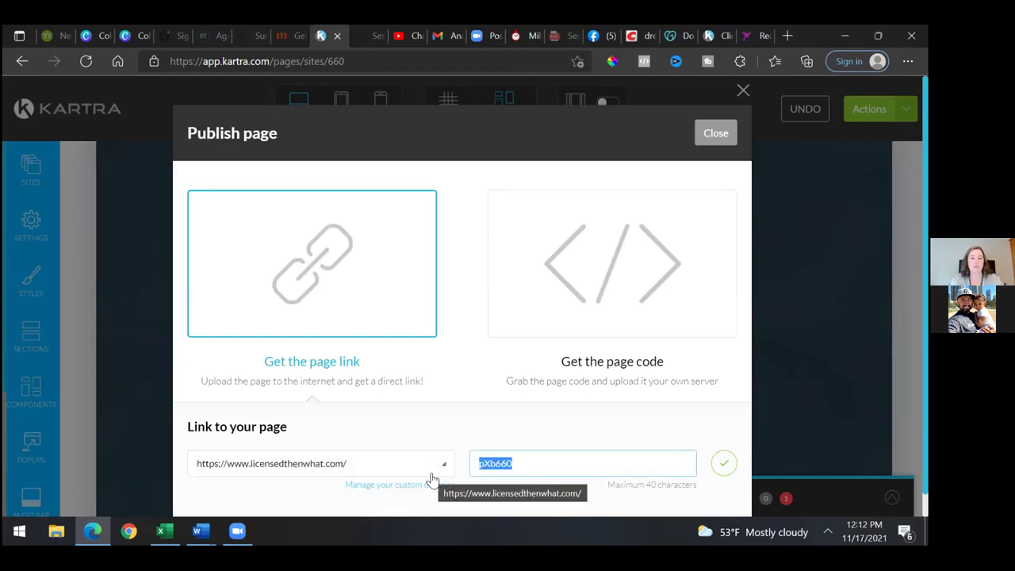
pyautogui.press('BackSpace')
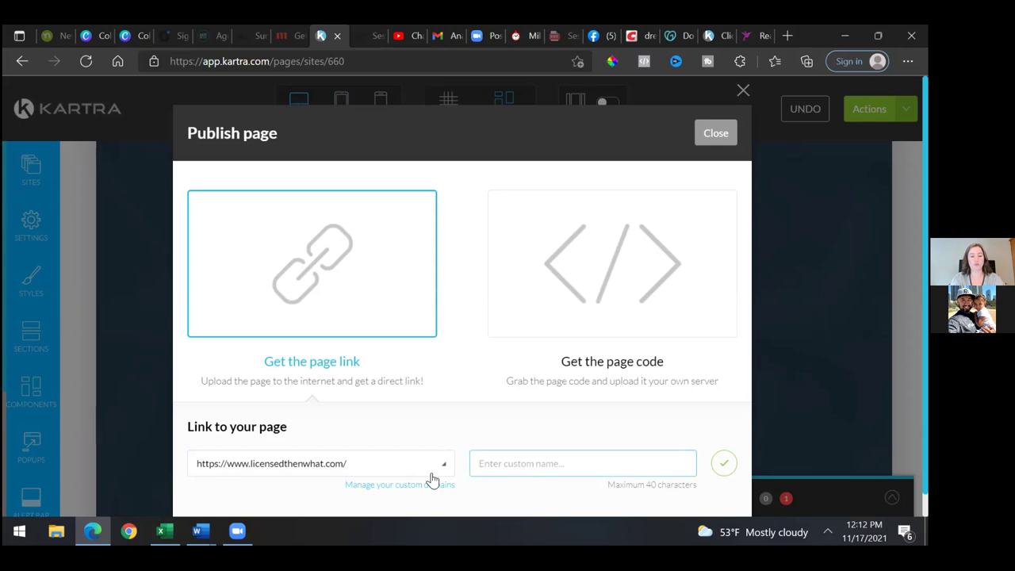
pyautogui.write('yourdiscountcod')
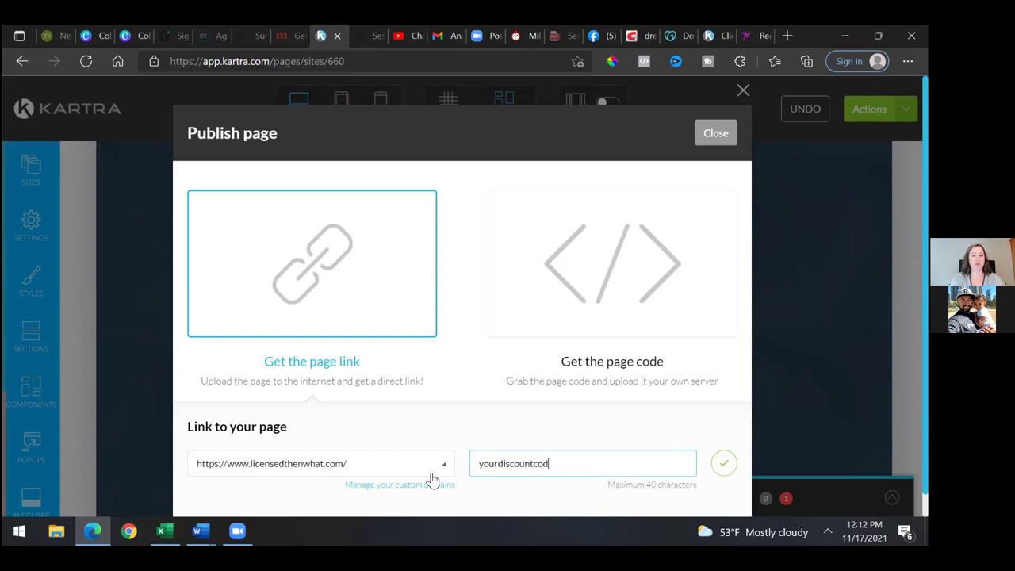
pyautogui.press('BackSpace')
pyautogui.press('BackSpace')
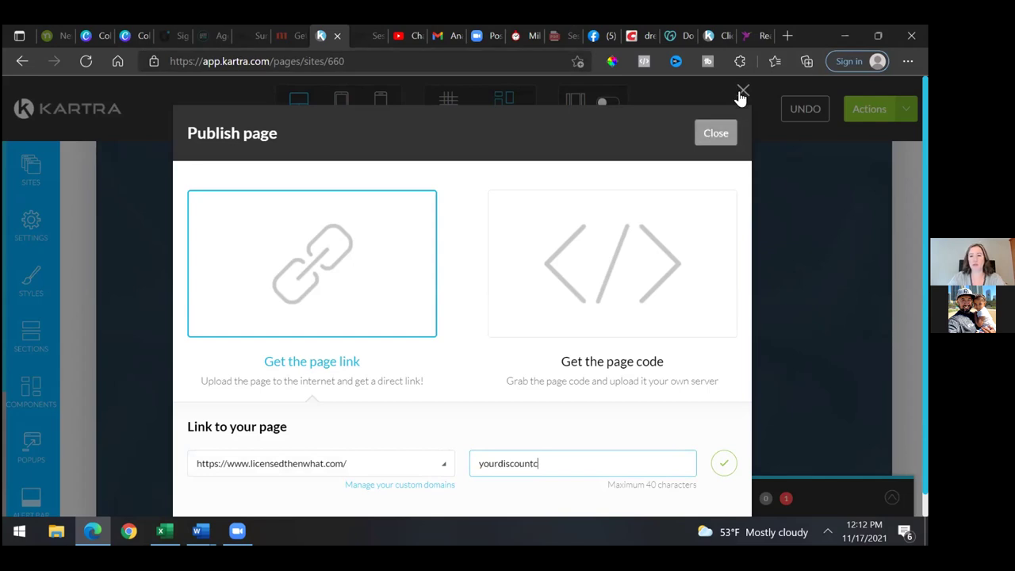
# - Set the slug to clickbuttontoactivatediscount, save the URL, and close the Publish dialog
pyautogui.click(715, 36)
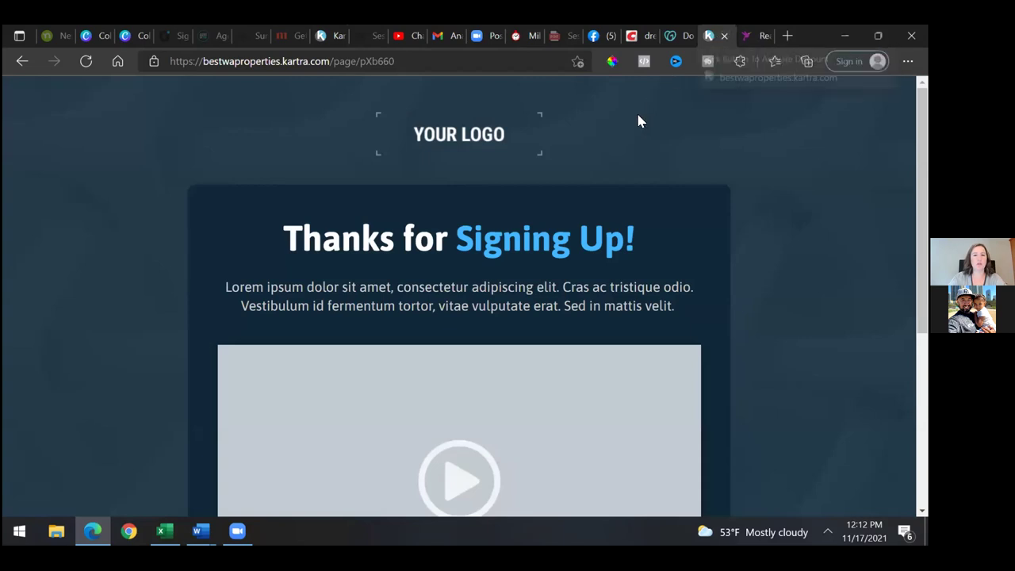
pyautogui.click(328, 35)
pyautogui.moveTo(561, 468); pyautogui.dragTo(353, 442)
pyautogui.write('c')
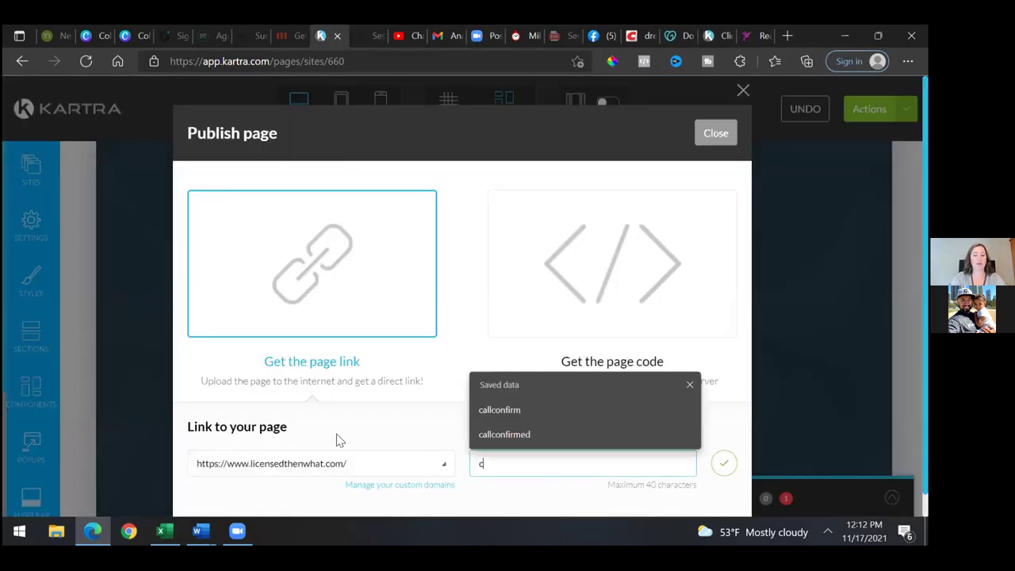
pyautogui.write('lickbuttontoactivatediscount')
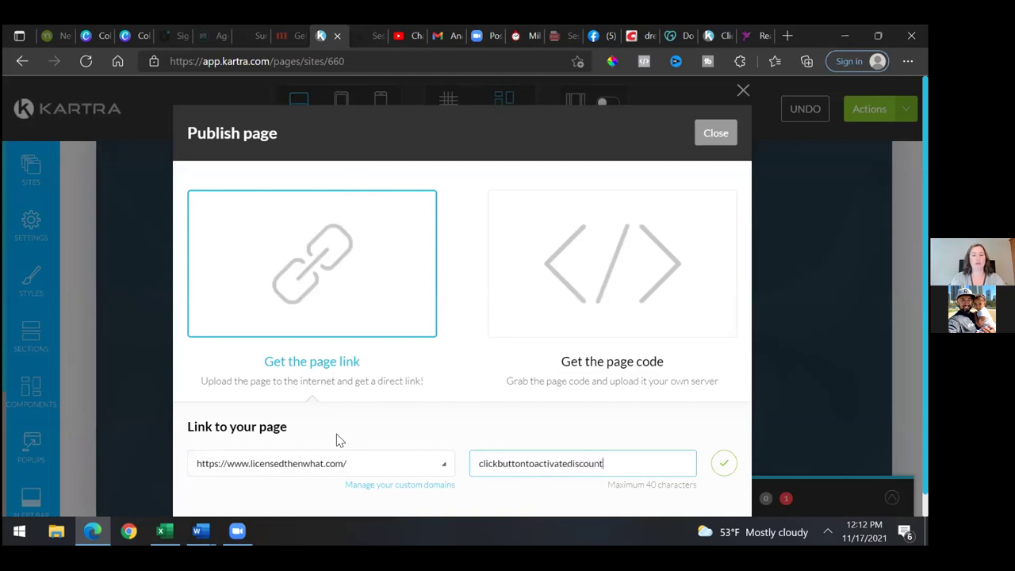
pyautogui.press('BackSpace')
pyautogui.click(730, 469)
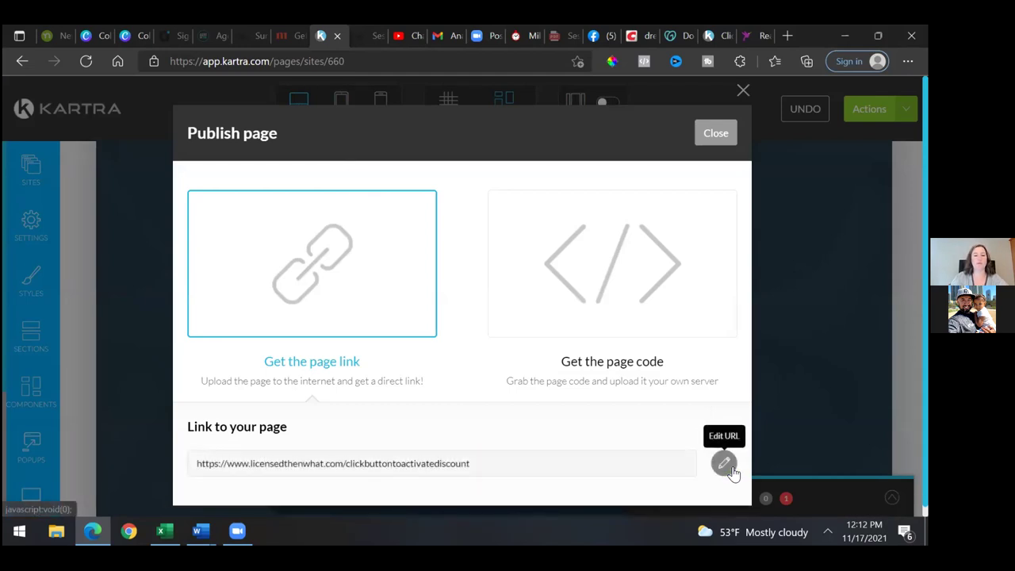
pyautogui.click(716, 133)
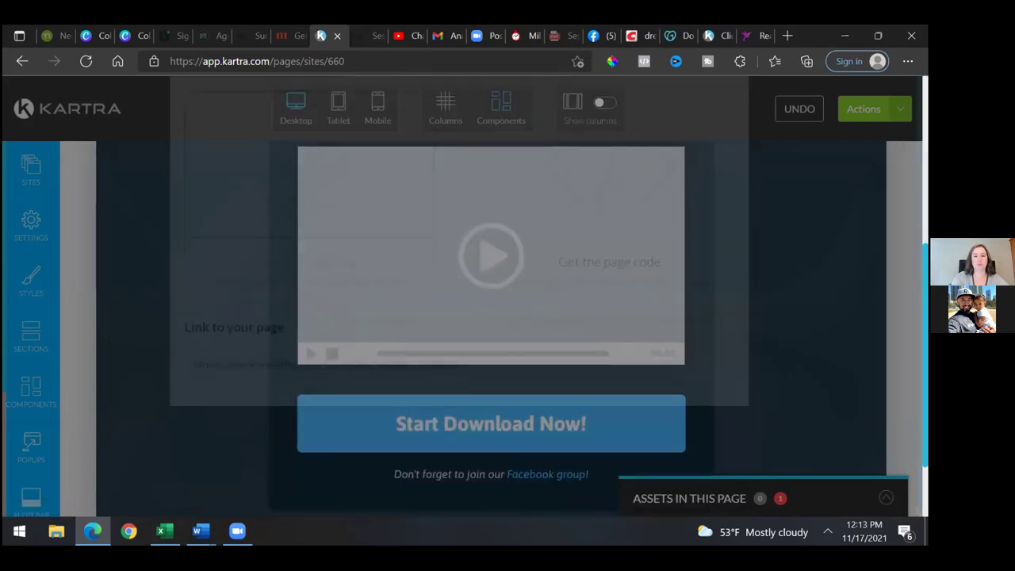
# - Leave the editor for My Pages and open Get code or link for Your Discount Code Opt-In
pyautogui.click(864, 109)
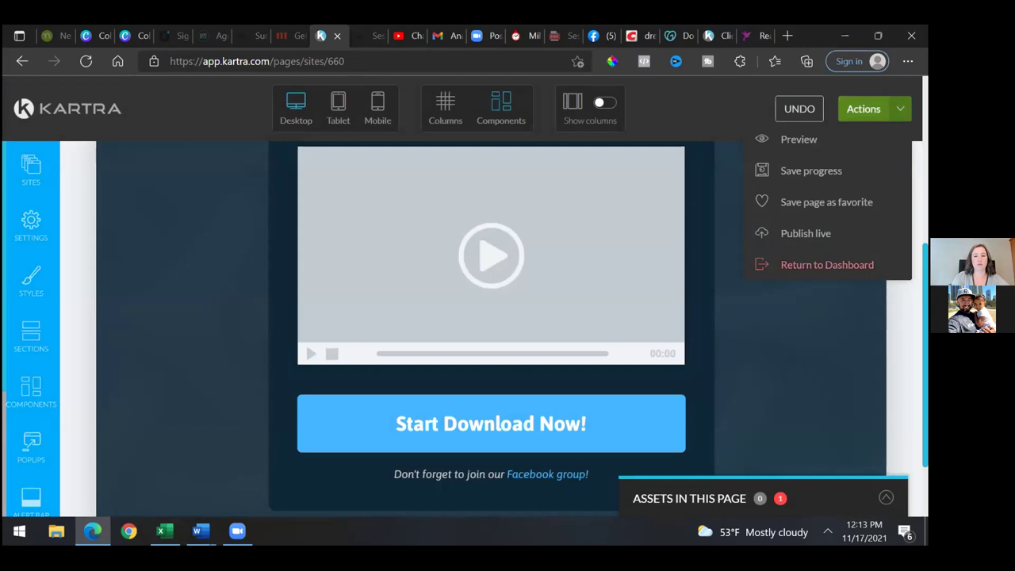
pyautogui.click(827, 265)
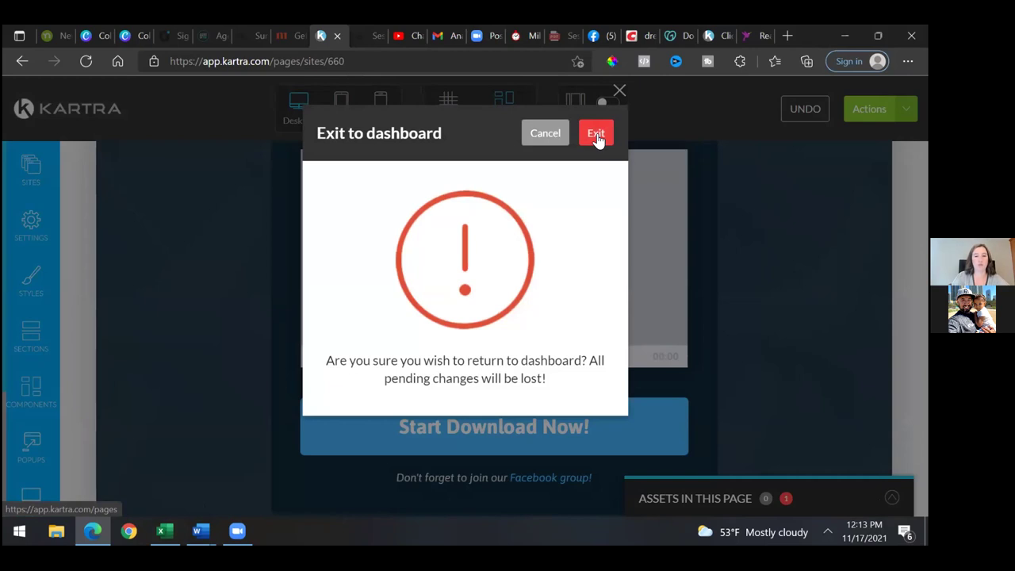
pyautogui.click(596, 134)
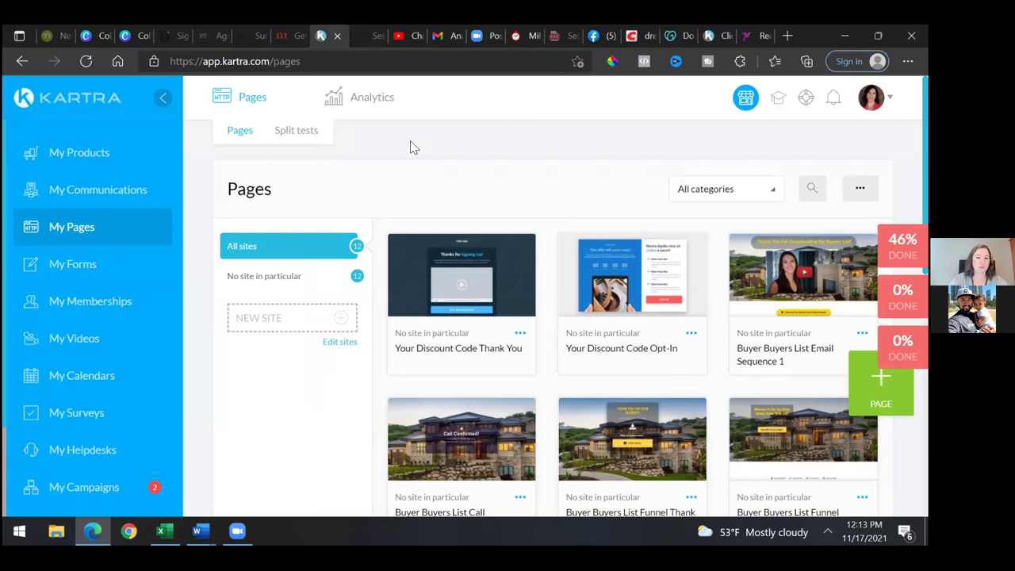
pyautogui.click(691, 334)
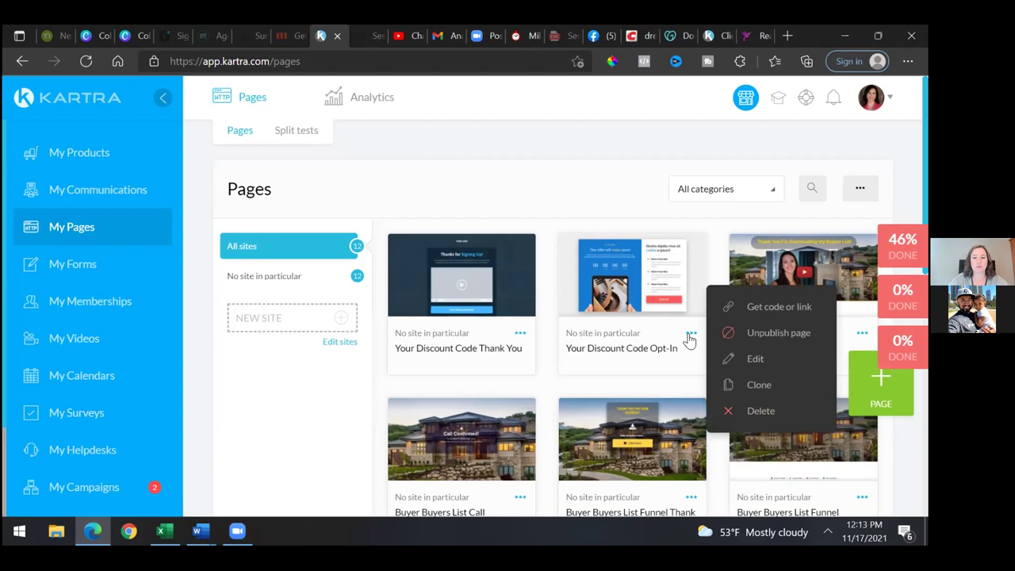
pyautogui.click(774, 309)
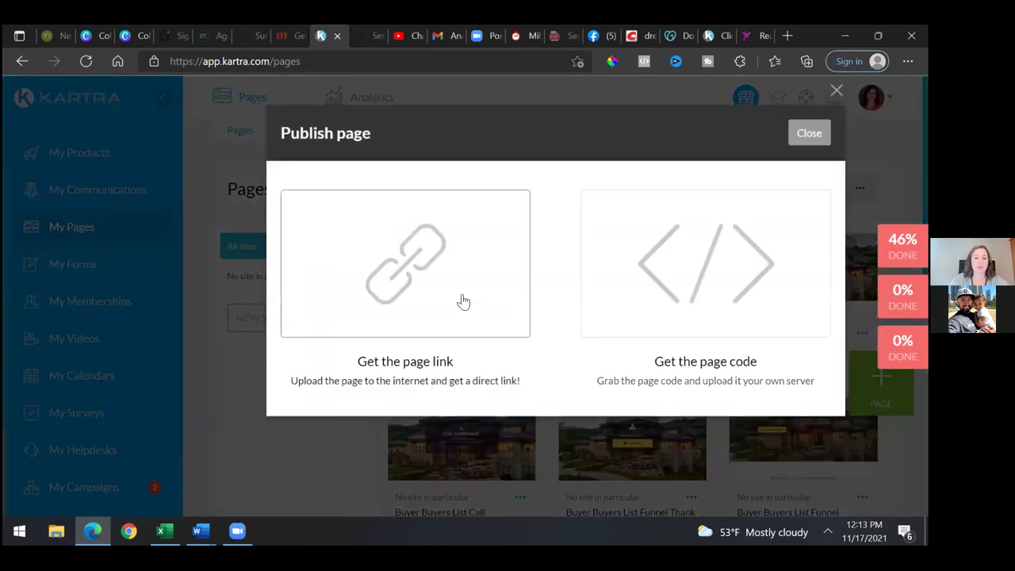
pyautogui.click(463, 302)
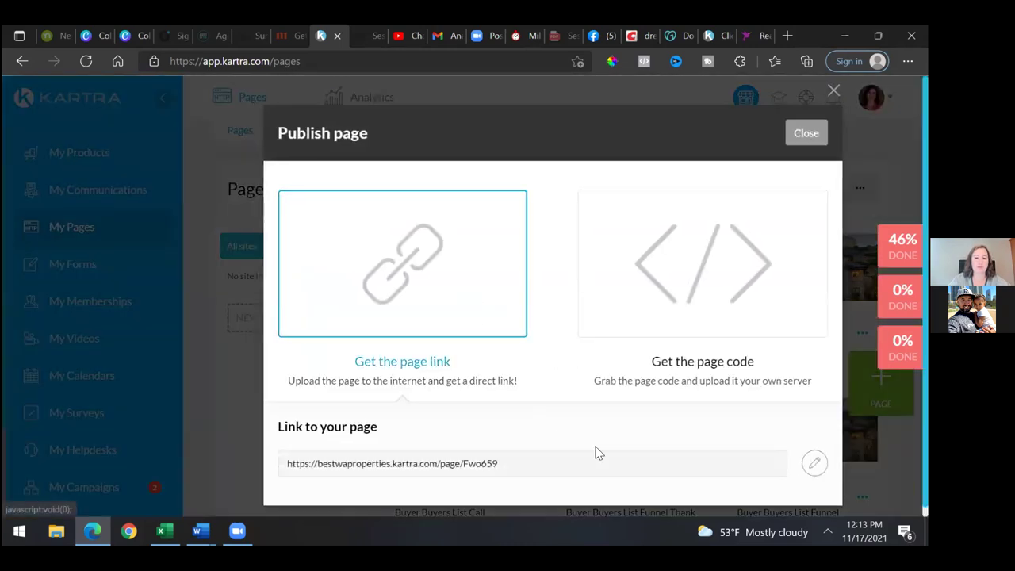
pyautogui.click(814, 464)
pyautogui.click(520, 461)
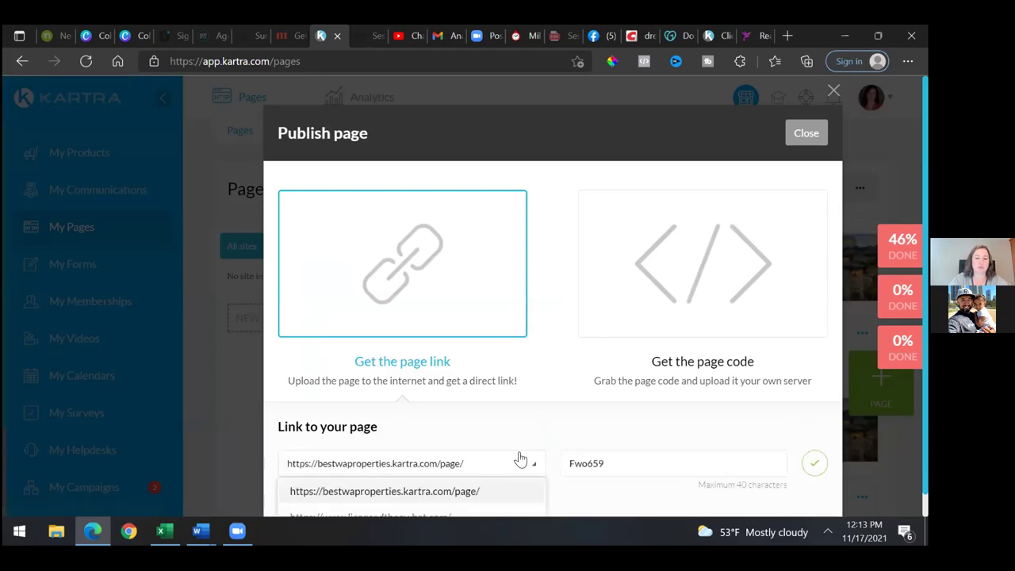
pyautogui.click(516, 497)
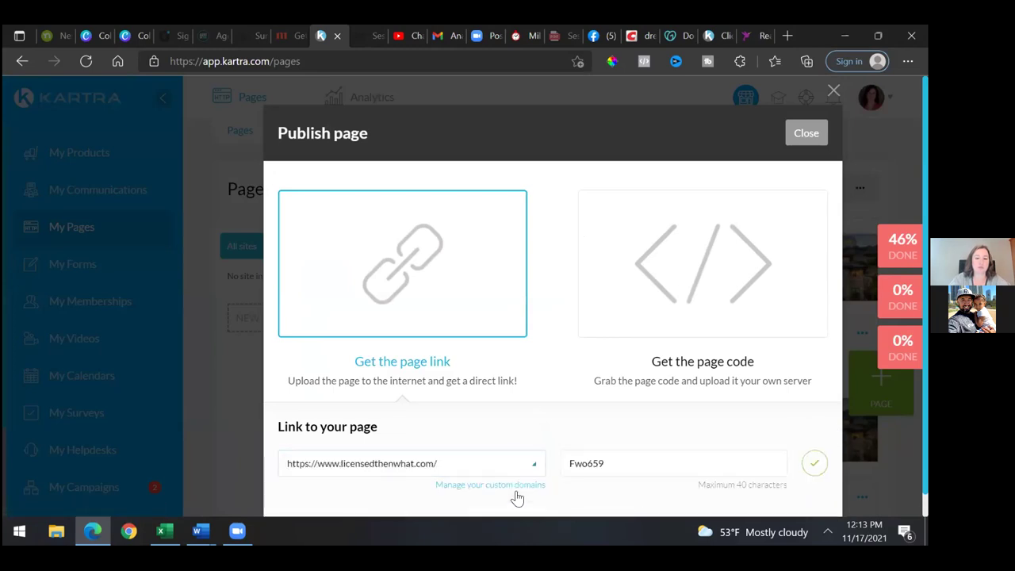
pyautogui.doubleClick(626, 469)
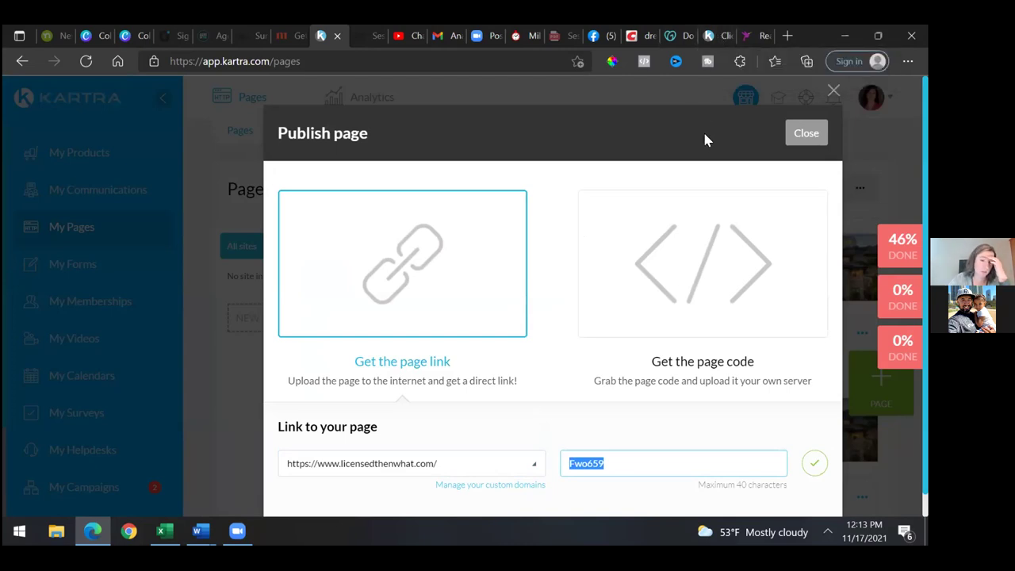
pyautogui.click(808, 133)
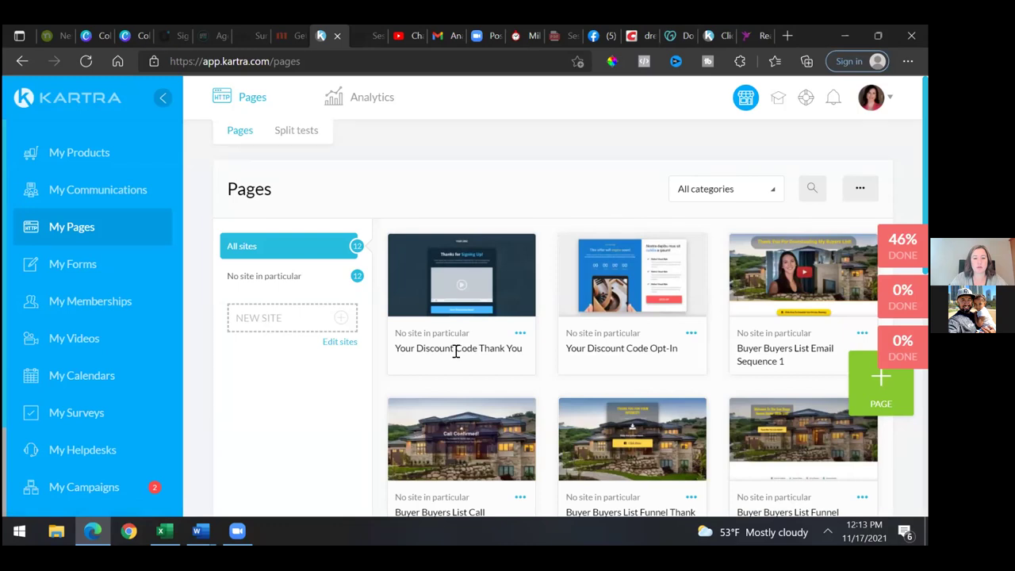
# - Show the Opt-In page's direct link and copy bestwaproperties.kartra.com/page/Fwo659
pyautogui.click(691, 332)
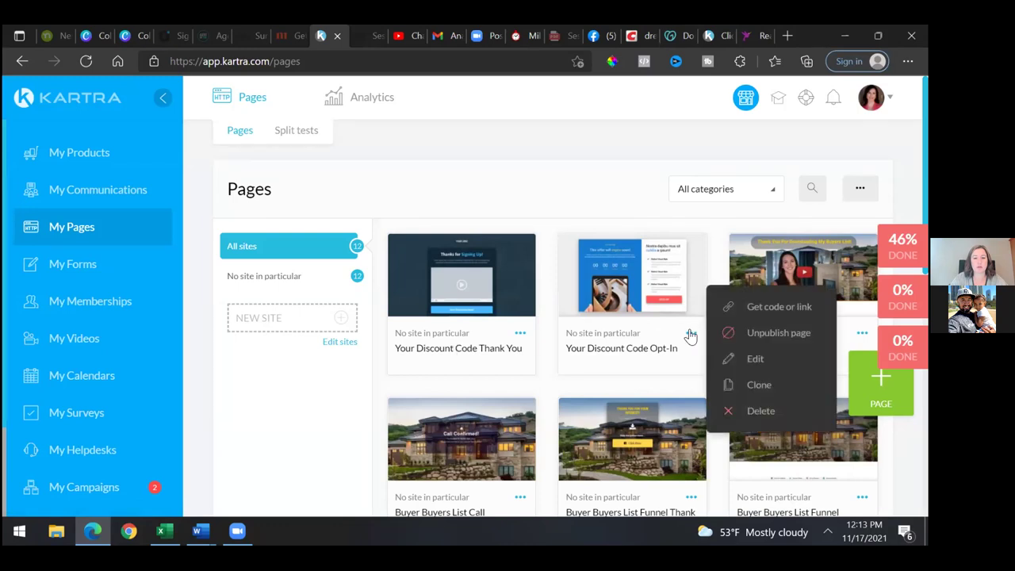
pyautogui.click(745, 308)
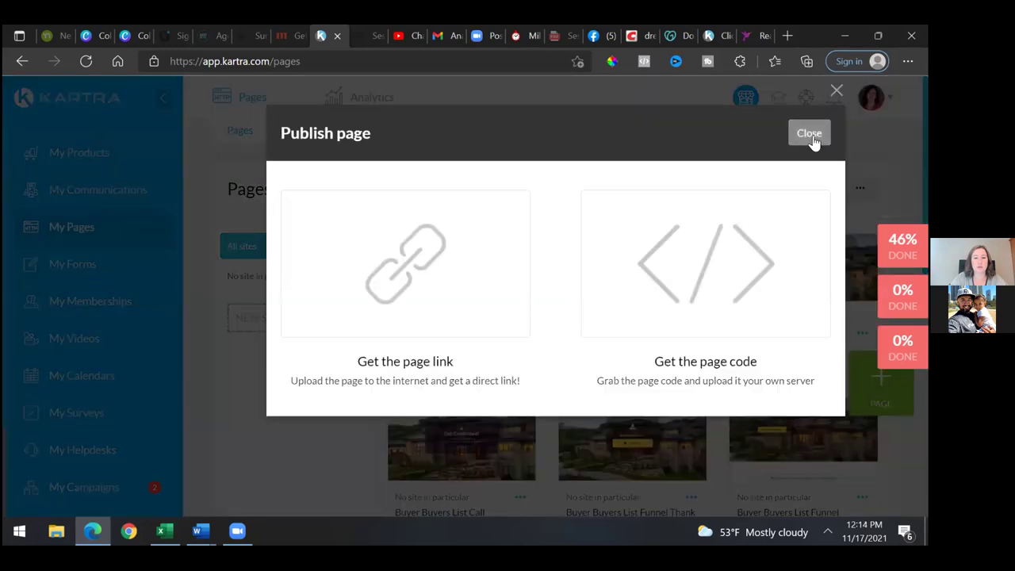
pyautogui.click(453, 315)
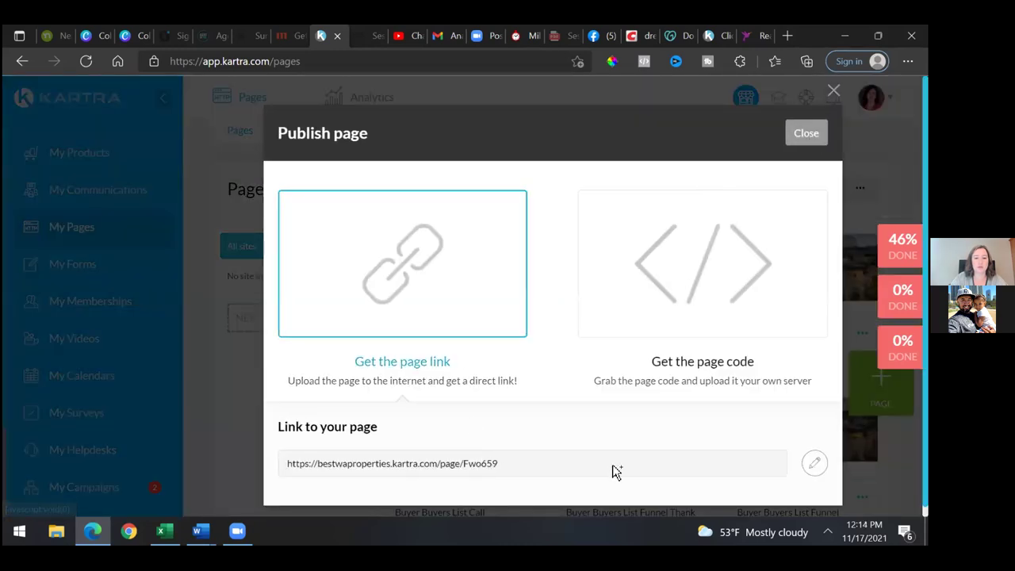
pyautogui.doubleClick(538, 467)
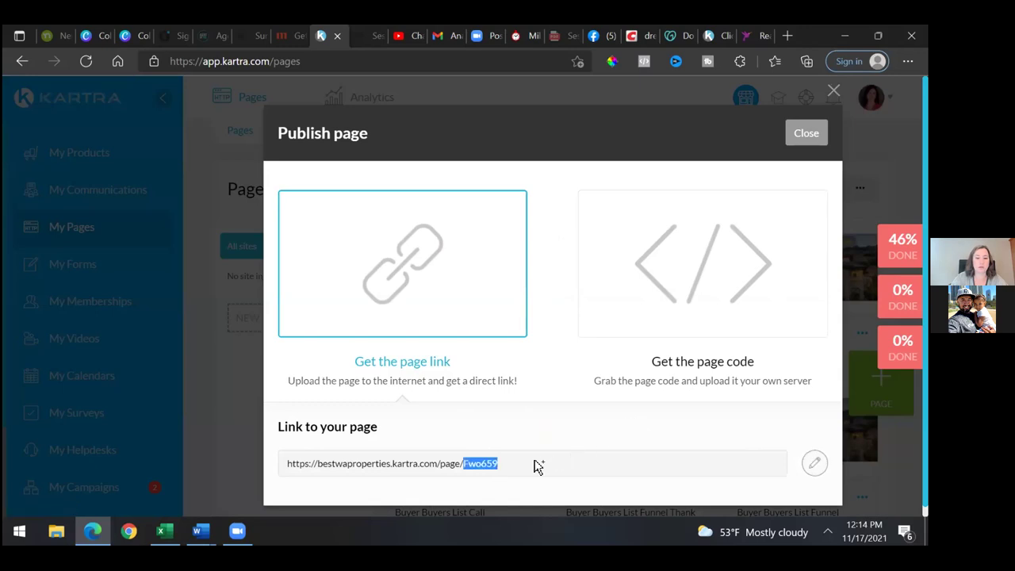
pyautogui.tripleClick(537, 466)
pyautogui.click(558, 435)
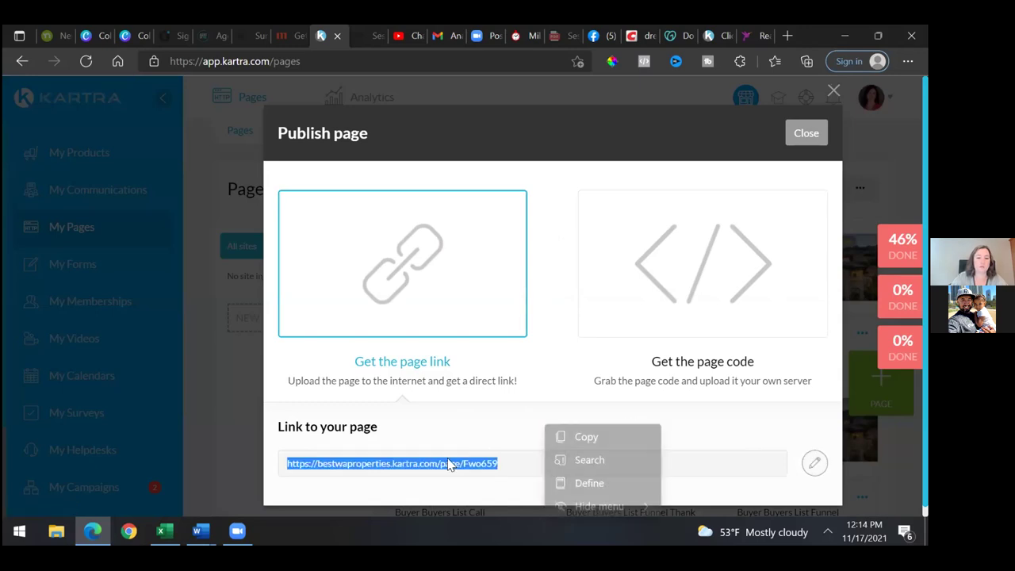
pyautogui.click(621, 444)
# - Load the copied page link in a new browser tab, then return to Kartra
pyautogui.click(790, 31)
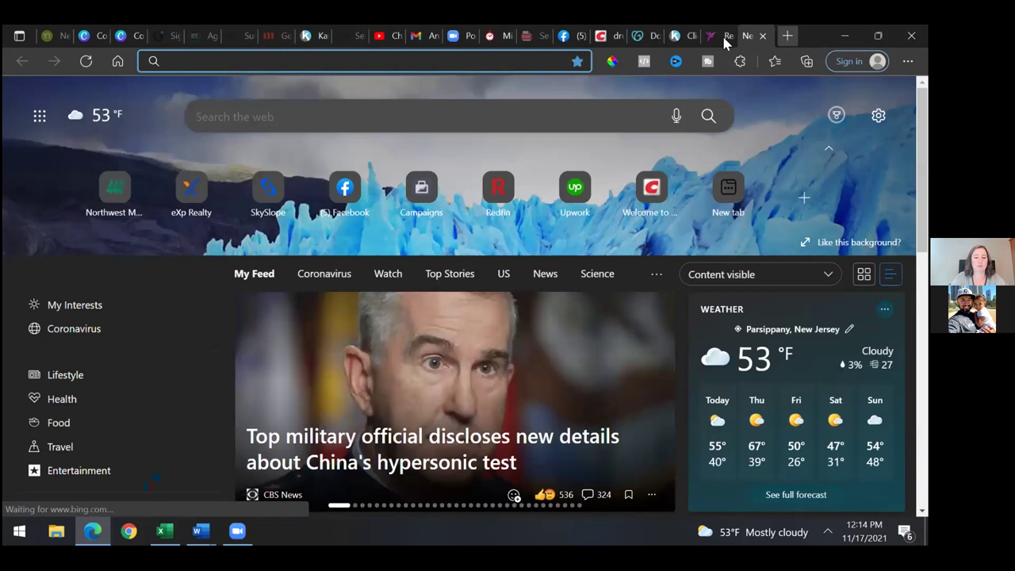
pyautogui.hotkey('ctrl', 'v')
pyautogui.press('Return')
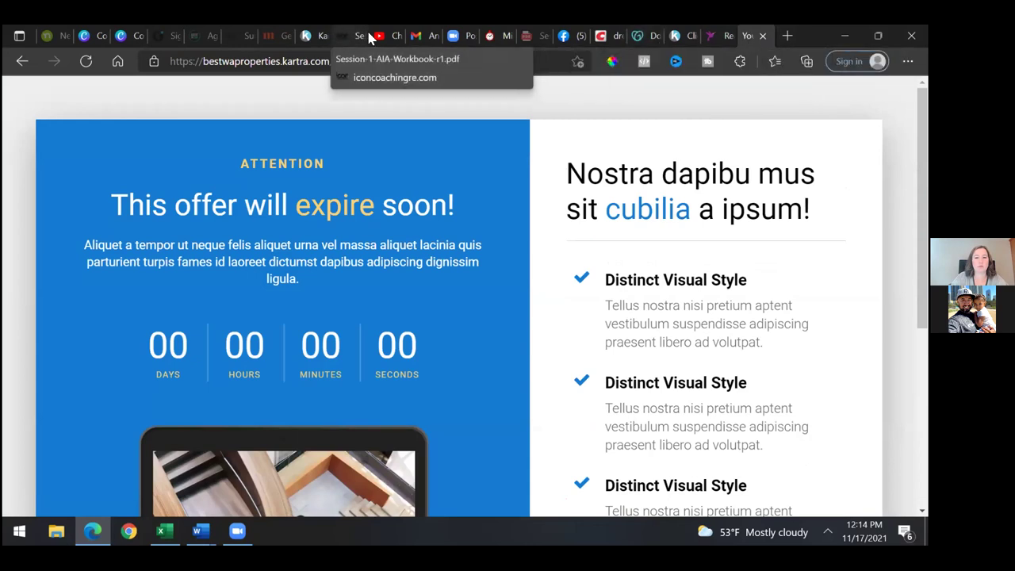
pyautogui.click(317, 43)
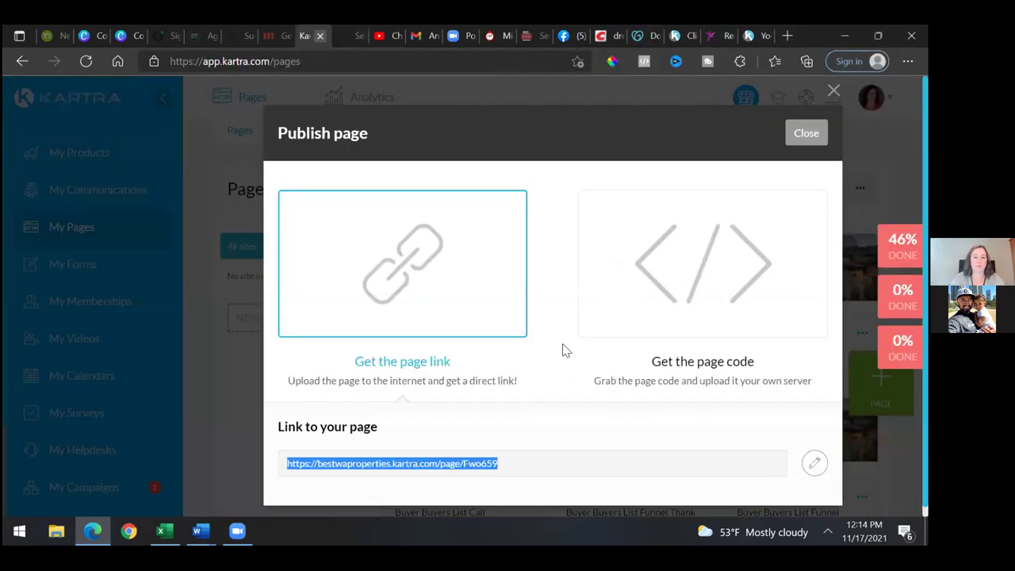
# - Change the Opt-In page link to licensedthenwhat.com/your40percentdiscountcode and save it
pyautogui.click(817, 471)
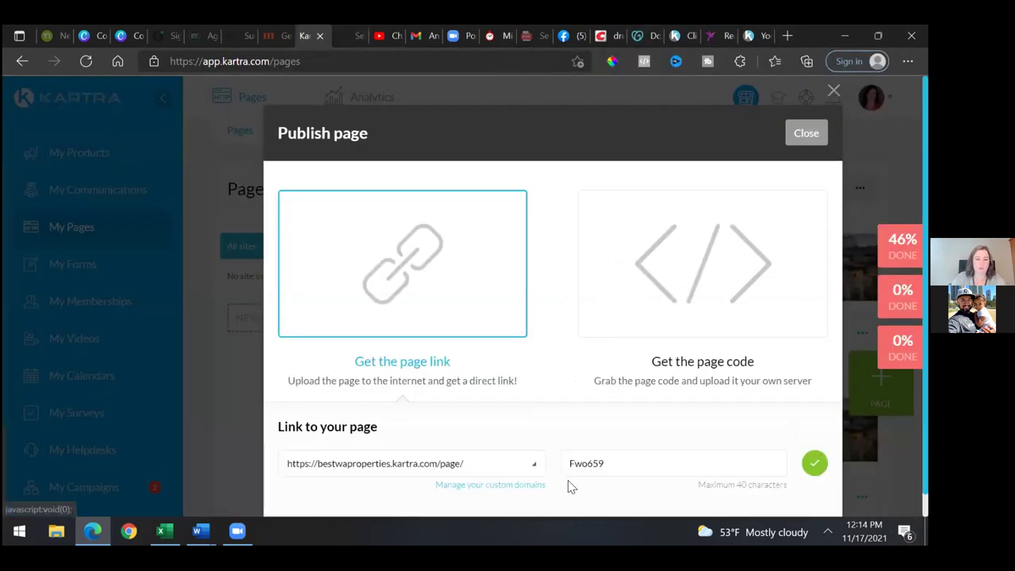
pyautogui.click(517, 465)
pyautogui.click(520, 465)
pyautogui.click(520, 465)
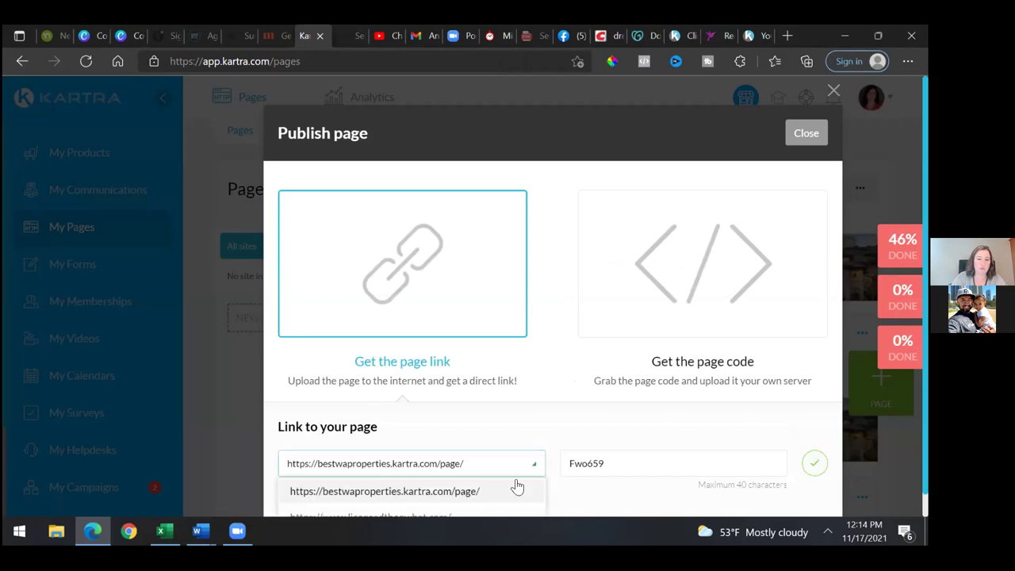
pyautogui.click(507, 509)
pyautogui.moveTo(607, 464); pyautogui.dragTo(449, 463)
pyautogui.write('your40per')
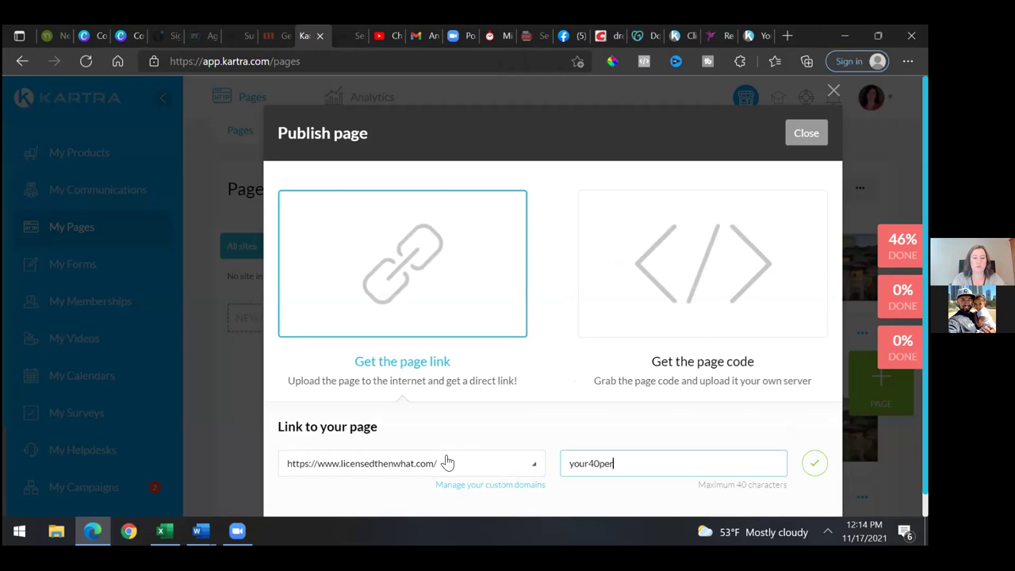
pyautogui.write('centdiscountcode')
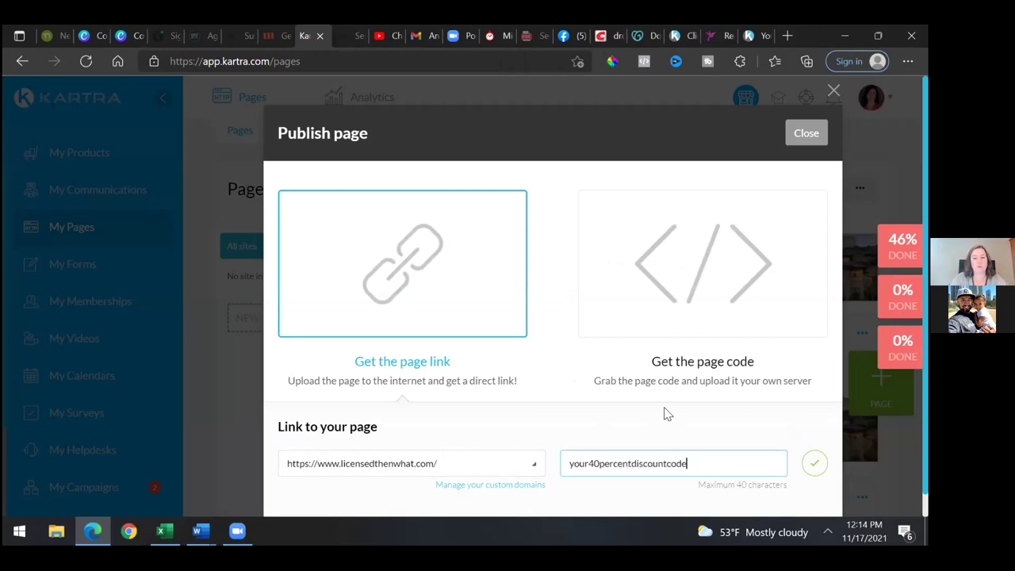
pyautogui.click(814, 465)
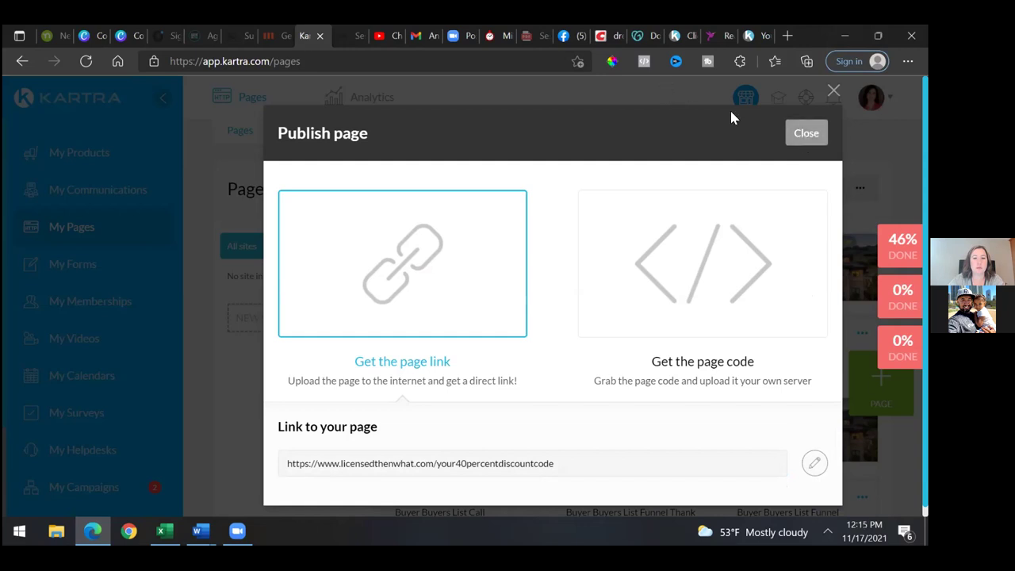
pyautogui.doubleClick(531, 470)
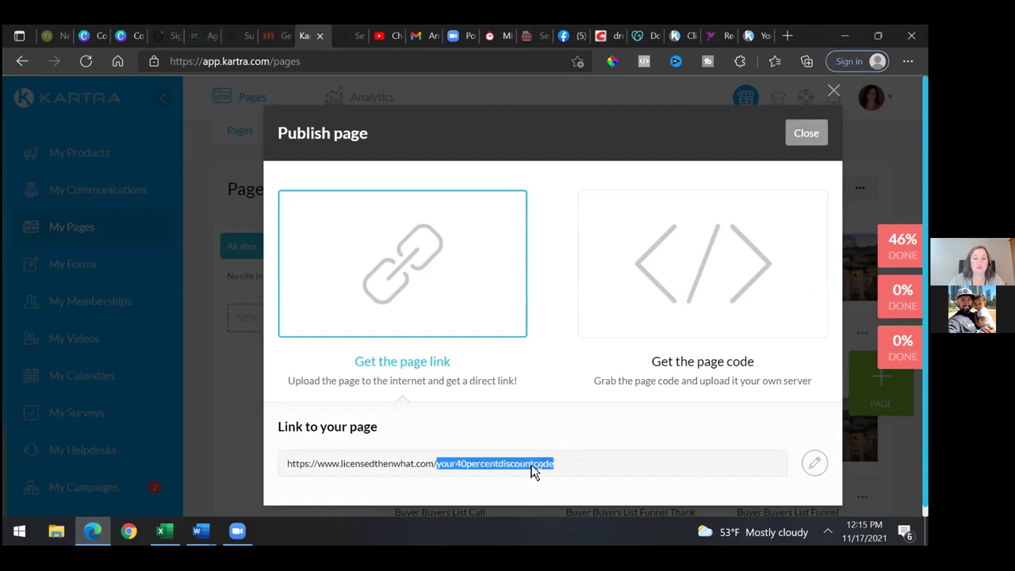
pyautogui.moveTo(562, 466); pyautogui.dragTo(267, 474)
pyautogui.moveTo(304, 448)
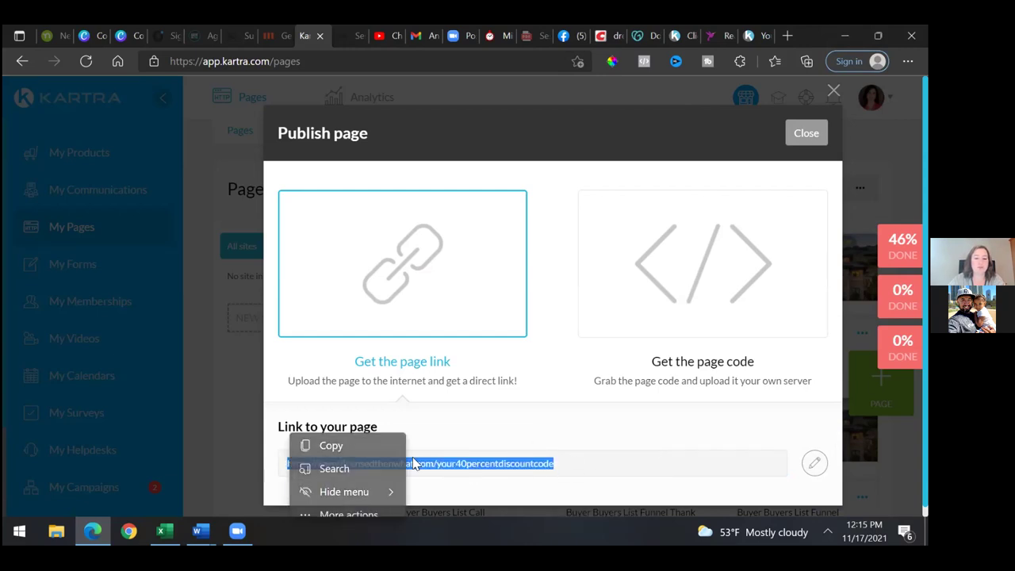
pyautogui.click(363, 449)
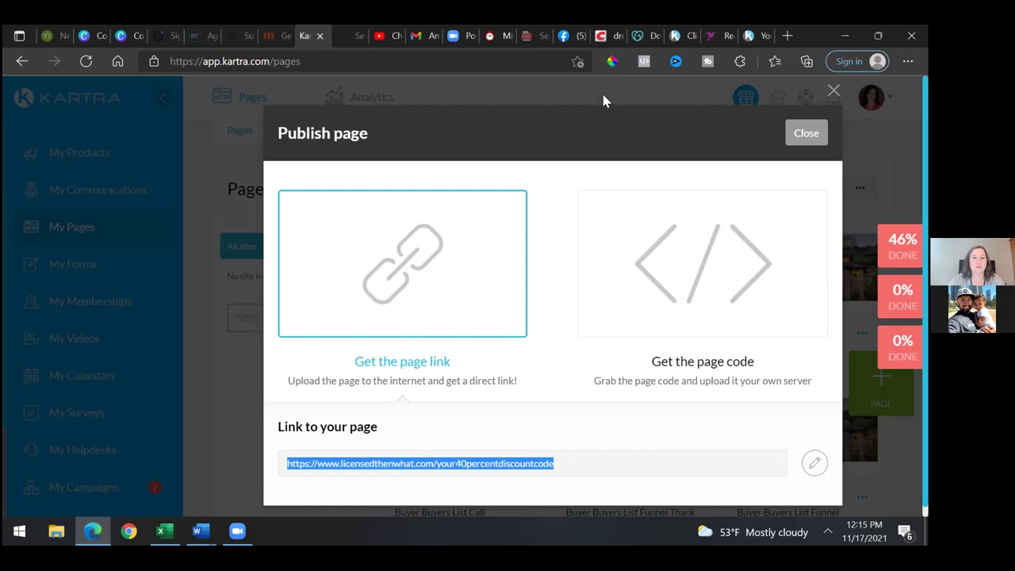
pyautogui.click(650, 38)
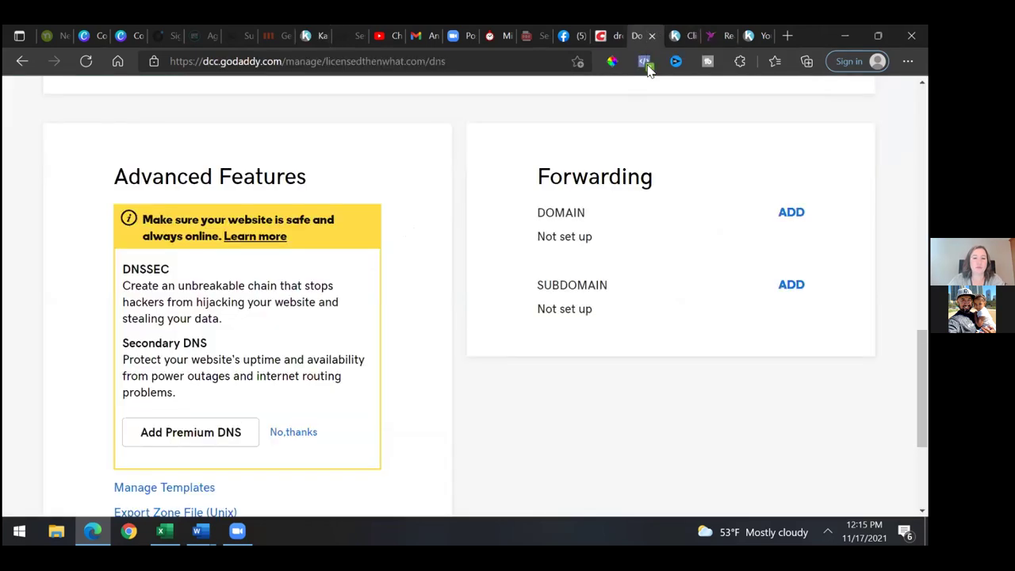
pyautogui.click(791, 212)
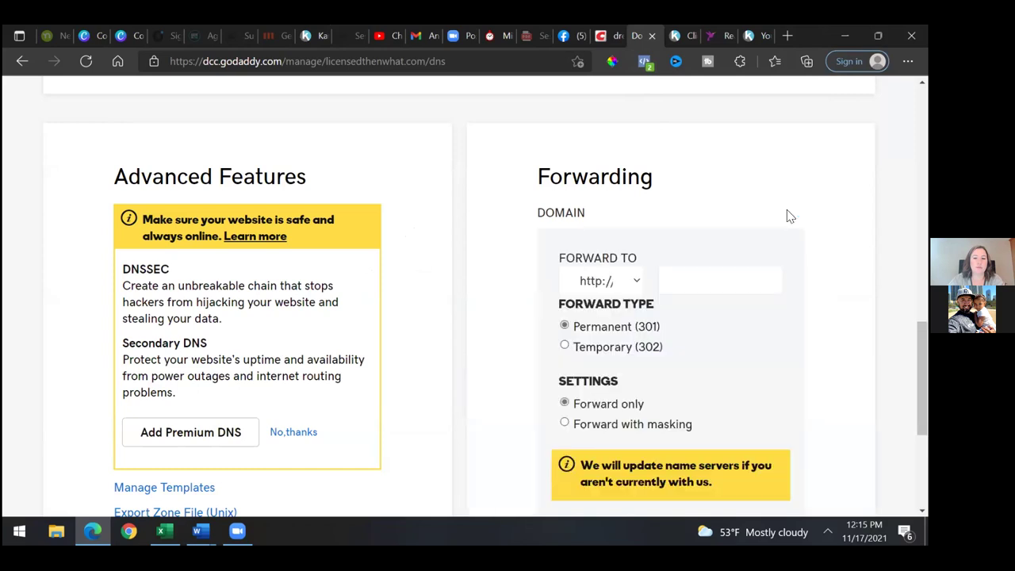
pyautogui.click(676, 286)
pyautogui.hotkey('ctrl', 'v')
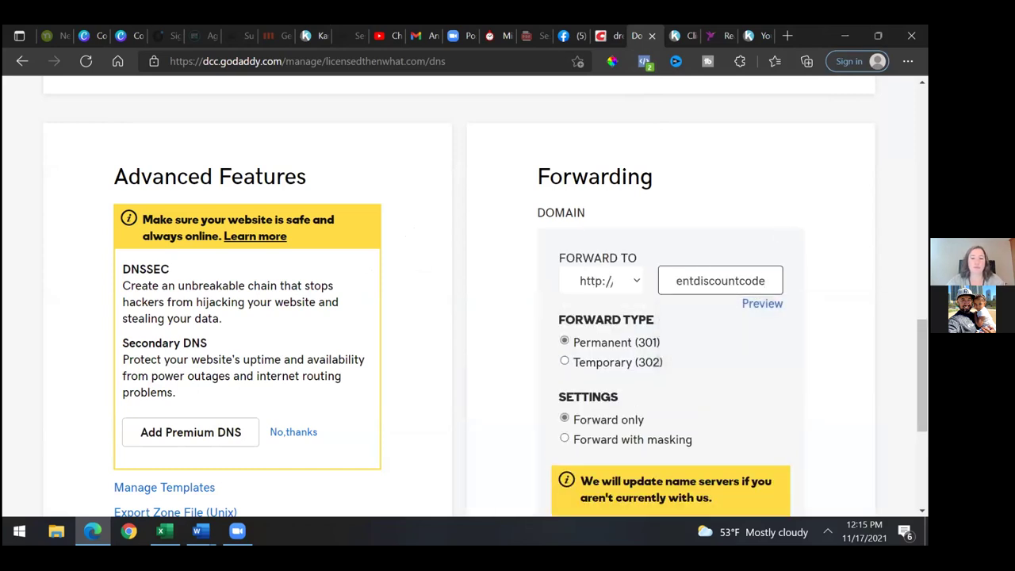
pyautogui.scroll(-1, 460, 294)
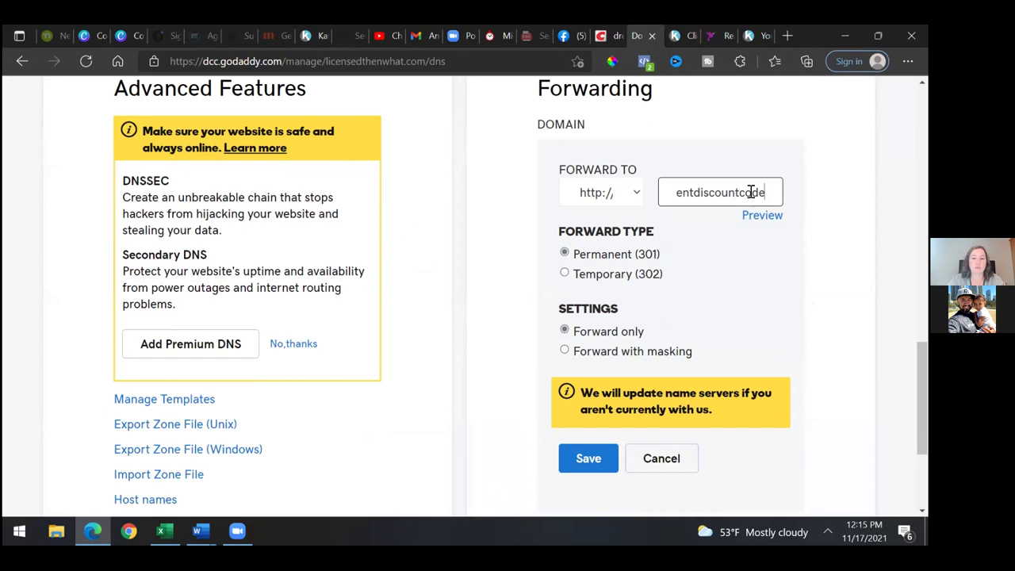
pyautogui.moveTo(752, 192); pyautogui.dragTo(622, 201)
pyautogui.click(668, 191)
pyautogui.press('Left')
pyautogui.press('Left')
pyautogui.press('Left')
pyautogui.press('Left')
pyautogui.press('Left')
pyautogui.press('Left')
pyautogui.press('Left')
pyautogui.press('Left')
pyautogui.press('Left')
pyautogui.press('Left')
pyautogui.press('Left')
pyautogui.press('Left')
pyautogui.press('Left')
pyautogui.press('Left')
pyautogui.press('Left')
pyautogui.press('Left')
pyautogui.press('Left')
pyautogui.press('Left')
pyautogui.press('Left')
pyautogui.press('Left')
pyautogui.press('Left')
pyautogui.press('Left')
pyautogui.press('Left')
pyautogui.press('Left')
pyautogui.press('Left')
pyautogui.press('Left')
pyautogui.press('Left')
pyautogui.press('Left')
pyautogui.press('Left')
pyautogui.press('Left')
pyautogui.press('Left')
pyautogui.press('Left')
pyautogui.press('Left')
pyautogui.press('Left')
pyautogui.press('Left')
pyautogui.press('Left')
pyautogui.press('Left')
pyautogui.press('Left')
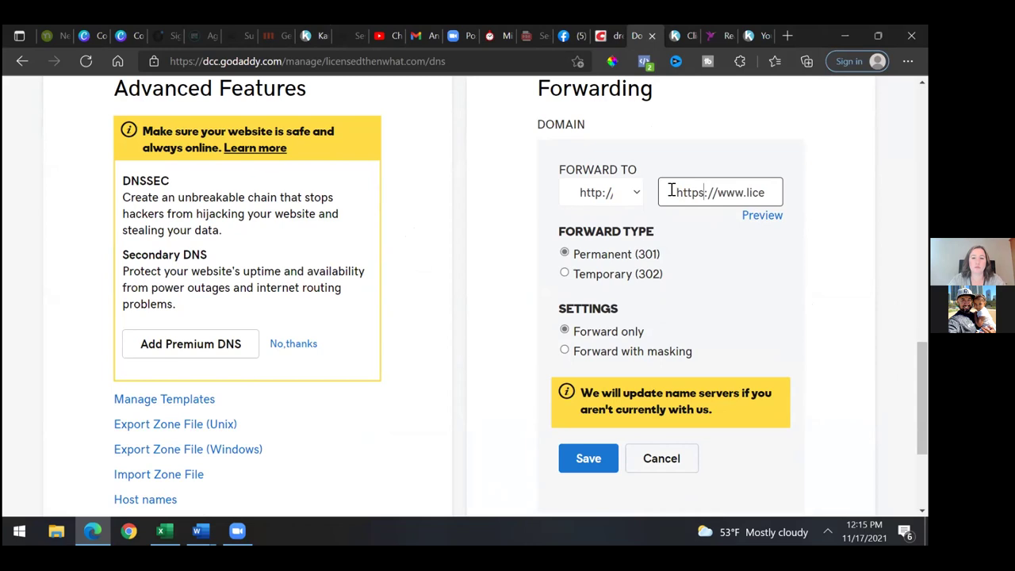
pyautogui.press('BackSpace')
pyautogui.press('BackSpace')
pyautogui.press('BackSpace')
pyautogui.press('BackSpace')
pyautogui.press('BackSpace')
pyautogui.press('BackSpace')
pyautogui.press('BackSpace')
pyautogui.press('BackSpace')
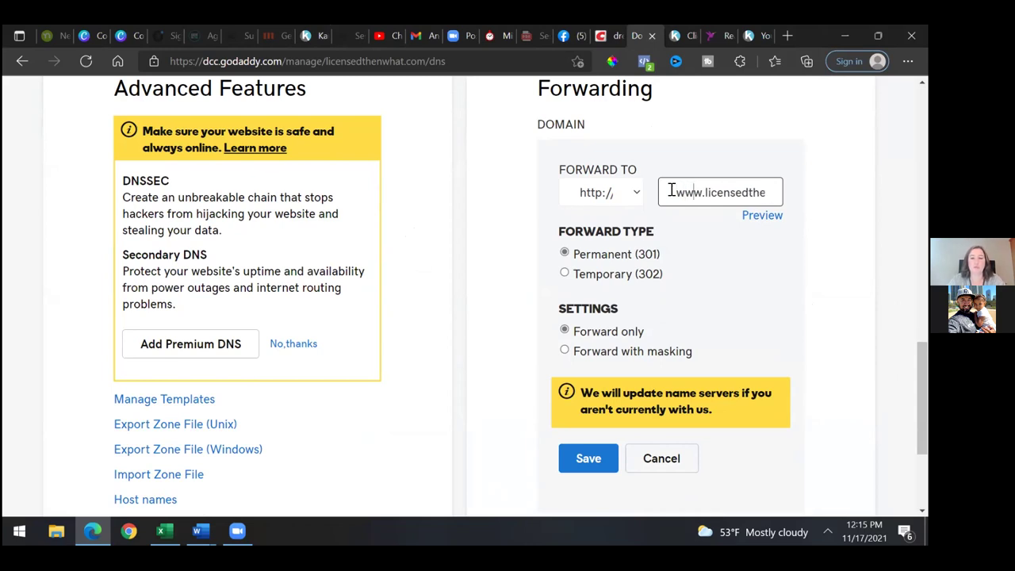
pyautogui.press('Right')
pyautogui.press('Right')
pyautogui.press('Right')
pyautogui.press('Right')
pyautogui.press('Right')
pyautogui.click(641, 193)
pyautogui.click(601, 246)
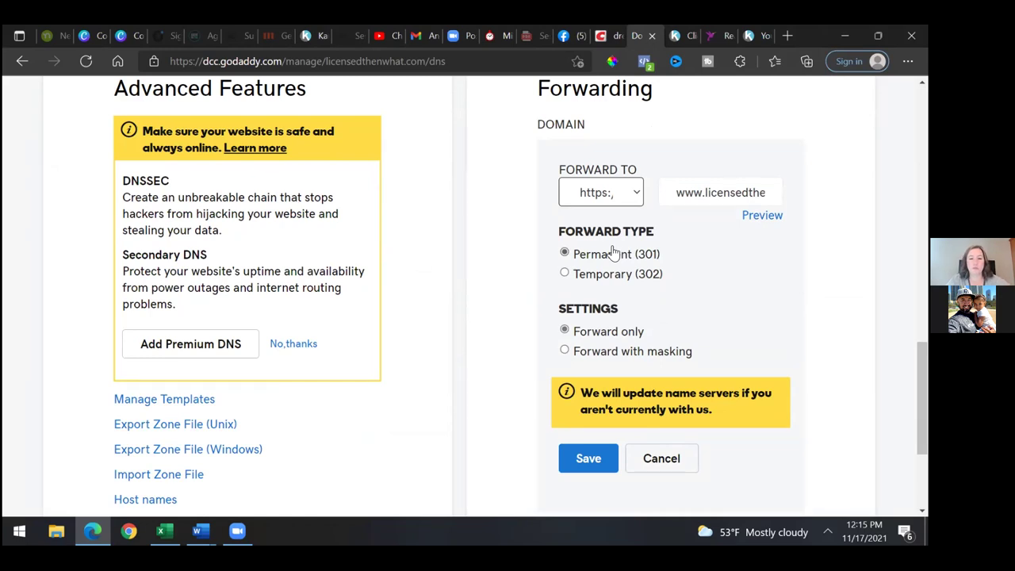
pyautogui.click(591, 460)
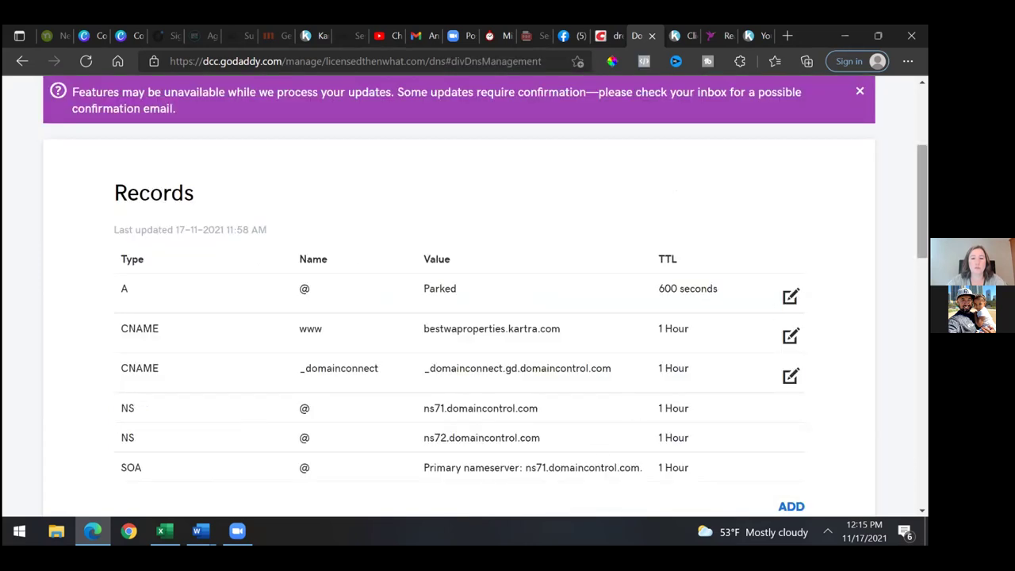
pyautogui.click(315, 38)
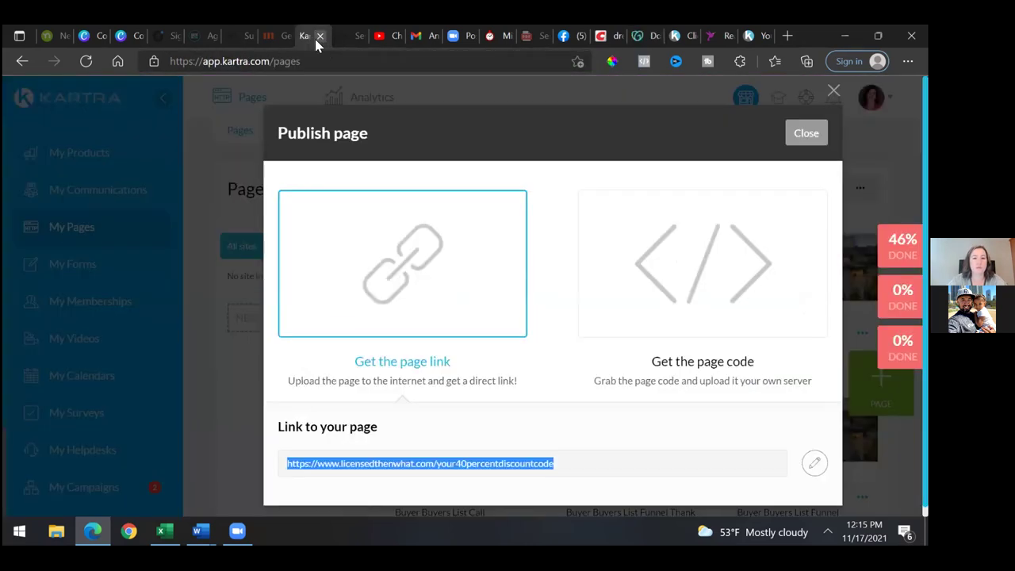
# - Close the Publish dialog and edit licensedthenwhat.com under Custom domains
pyautogui.click(802, 132)
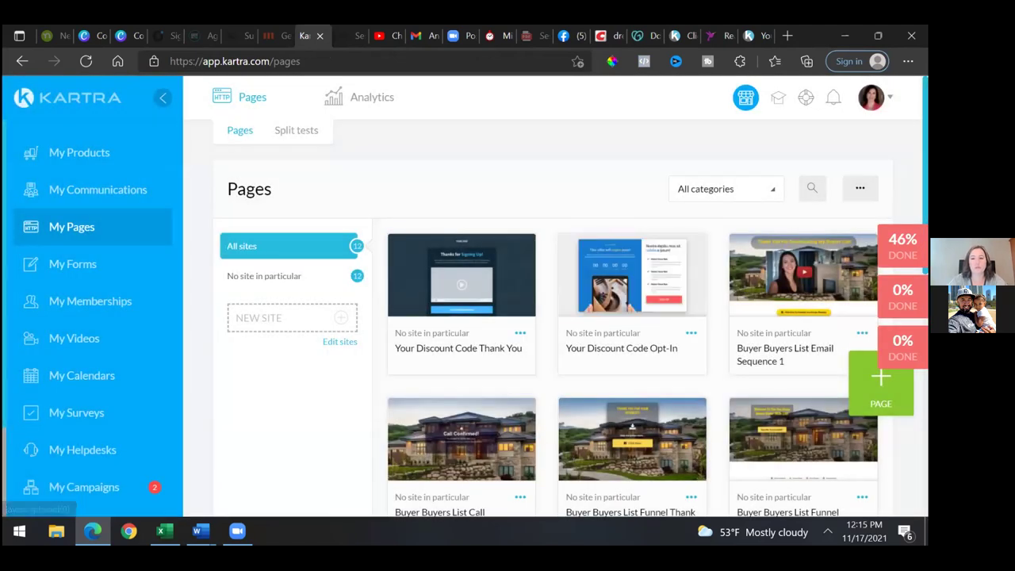
pyautogui.moveTo(871, 97)
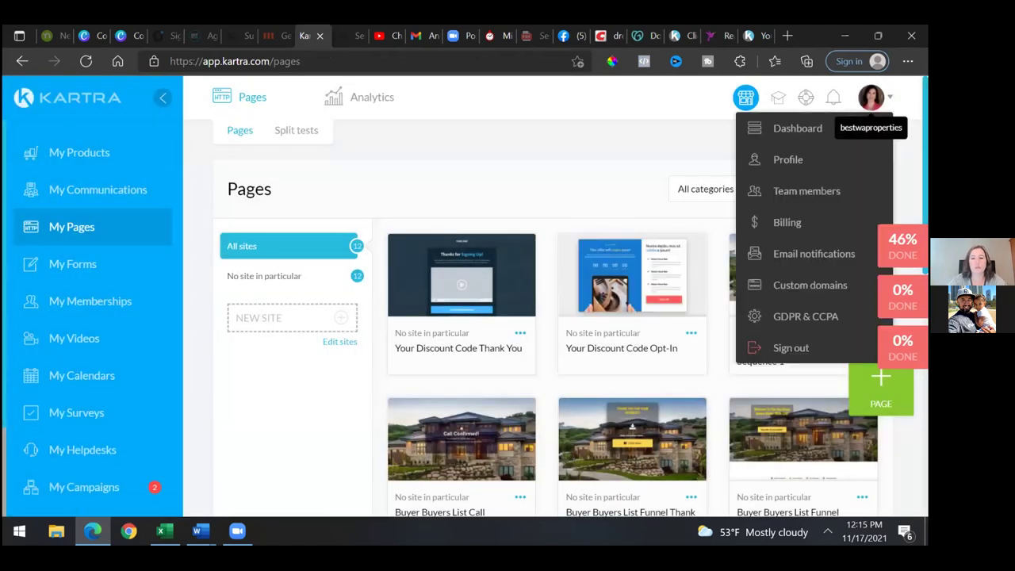
pyautogui.click(804, 286)
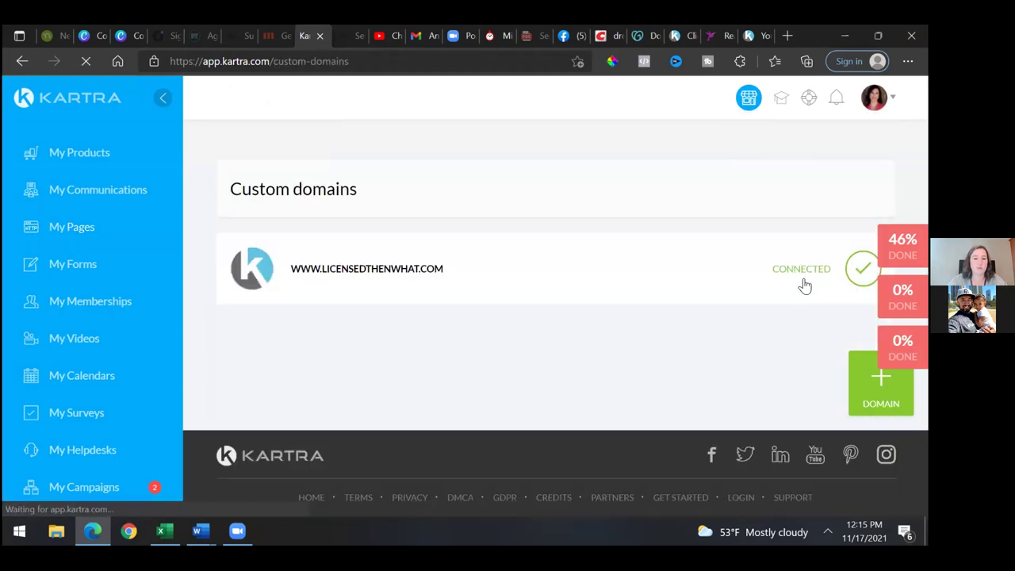
pyautogui.moveTo(716, 265)
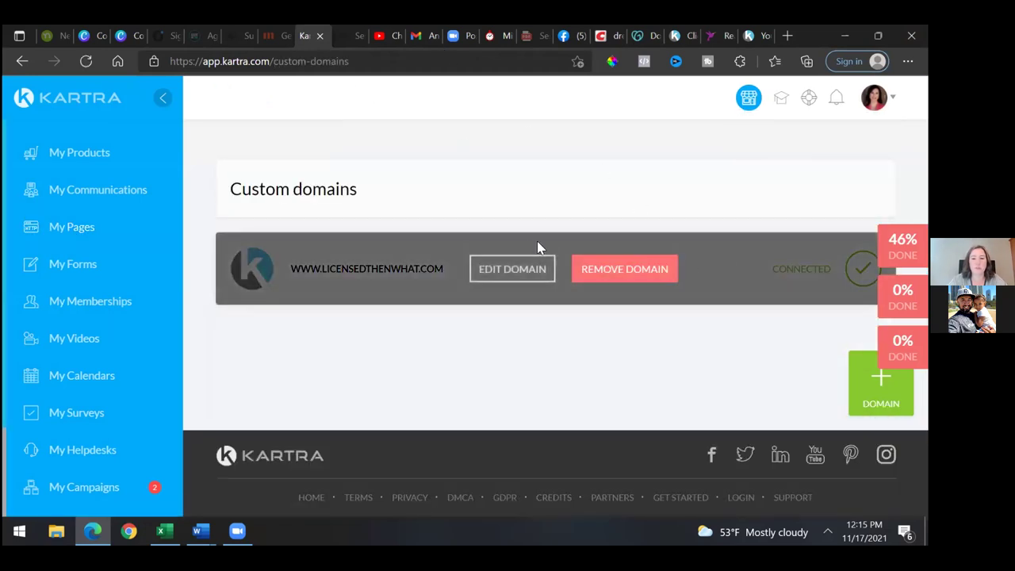
pyautogui.click(525, 270)
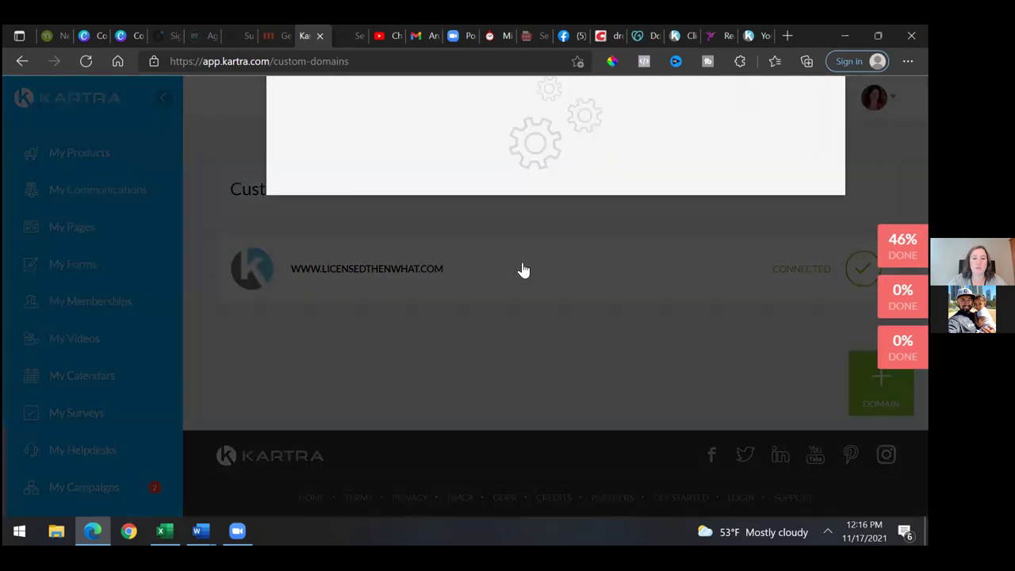
pyautogui.hotkey('ctrl', 'a')
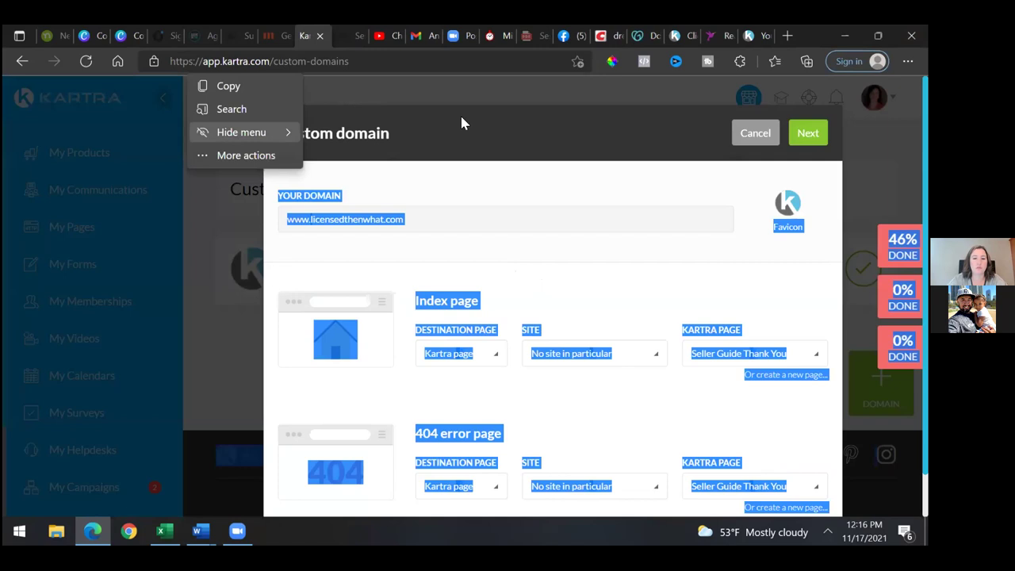
pyautogui.click(484, 262)
pyautogui.scroll(-1, 508, 381)
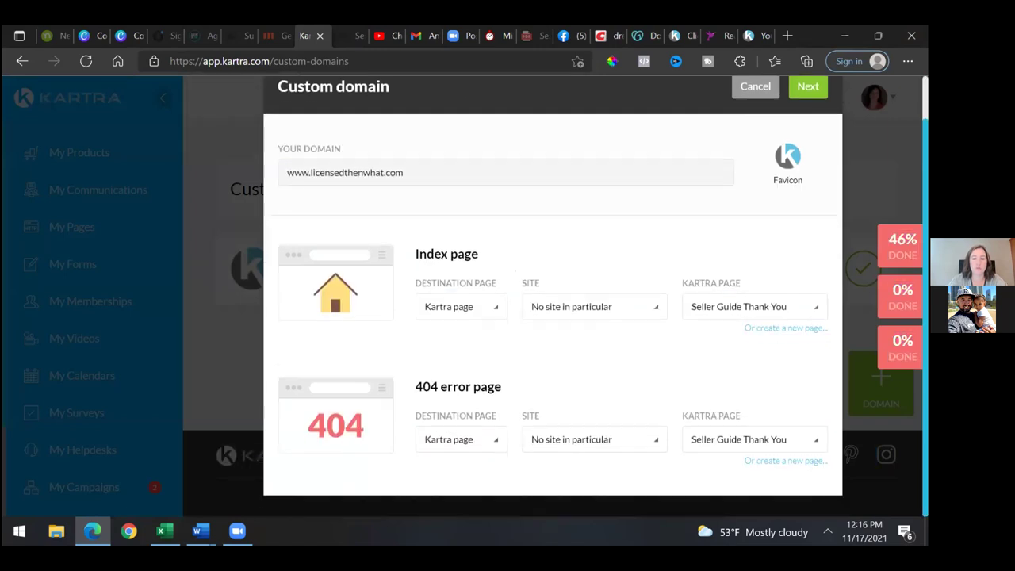
# - Point both the index and 404 pages to Your Discount Code Opt-In and confirm
pyautogui.click(481, 313)
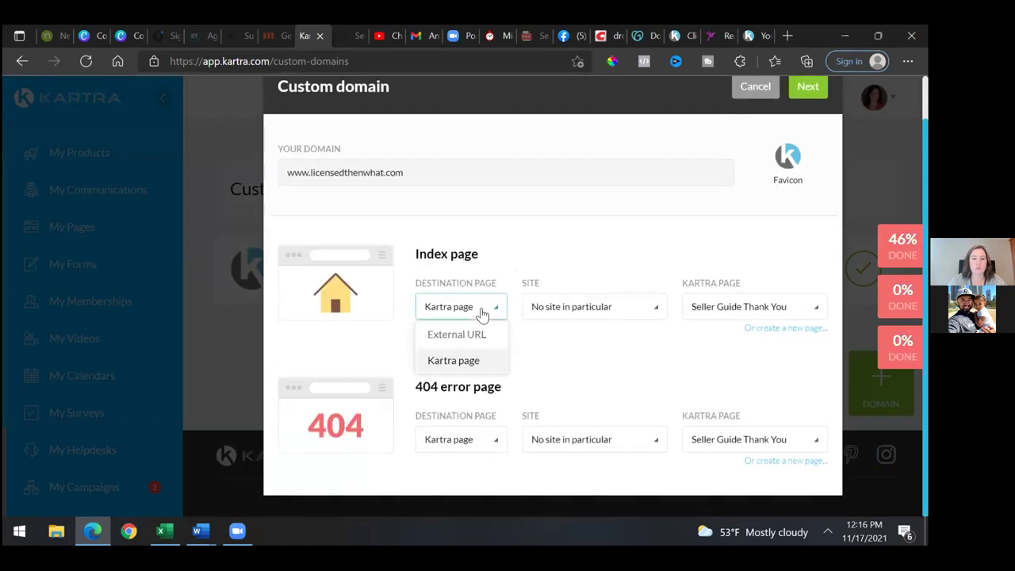
pyautogui.click(473, 365)
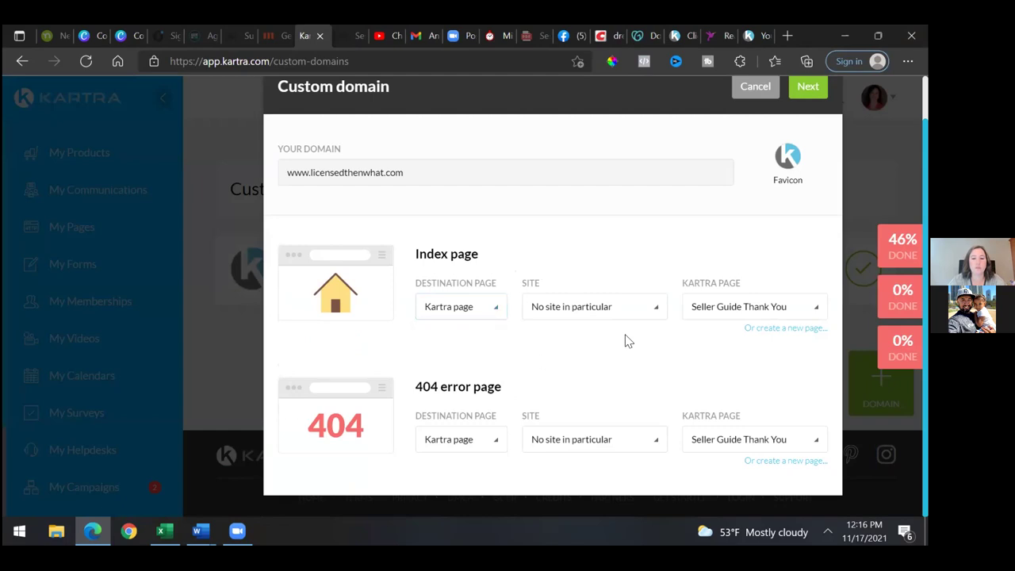
pyautogui.click(711, 315)
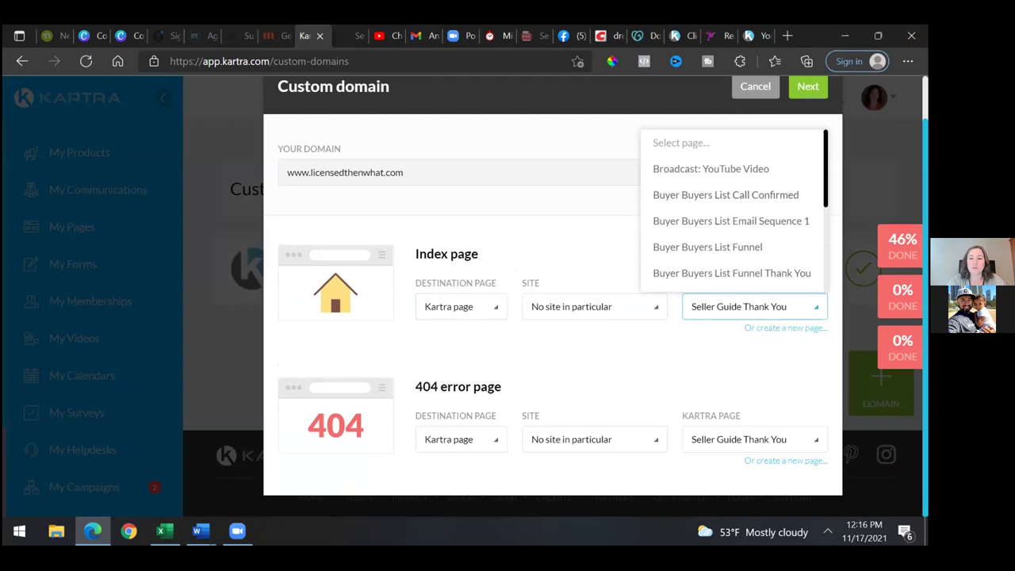
pyautogui.scroll(-3, 734, 210)
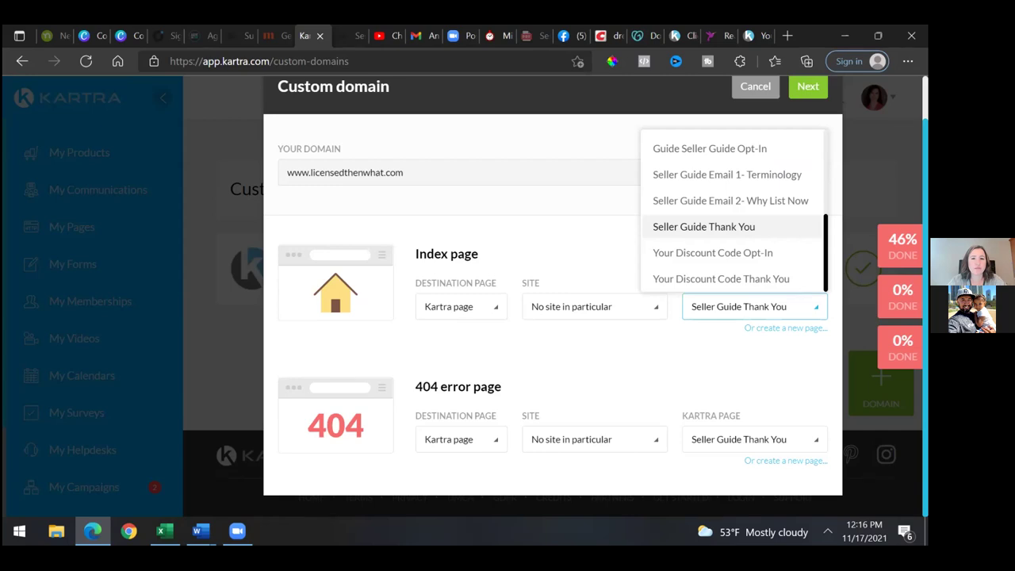
pyautogui.click(761, 253)
pyautogui.click(754, 441)
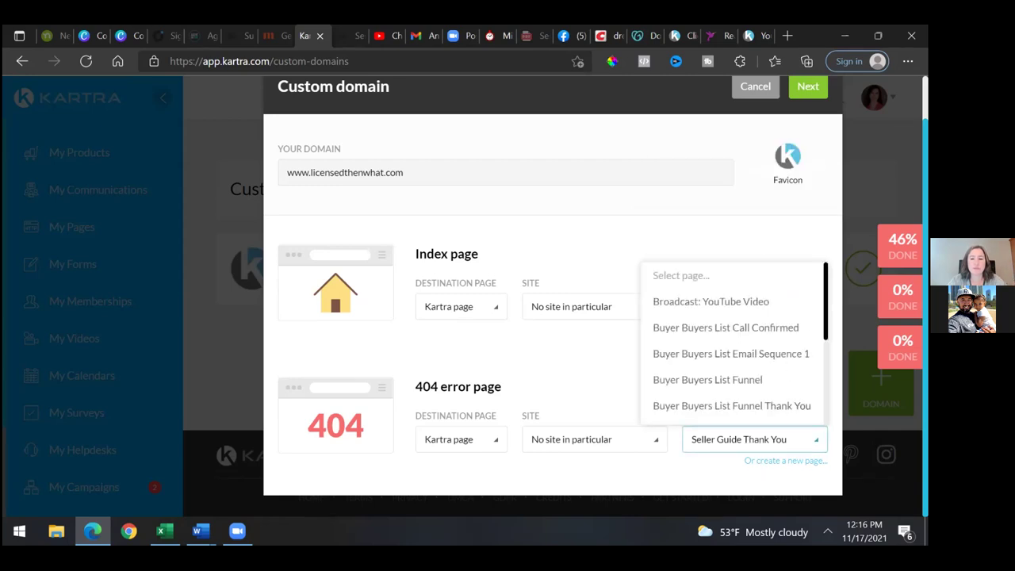
pyautogui.click(758, 385)
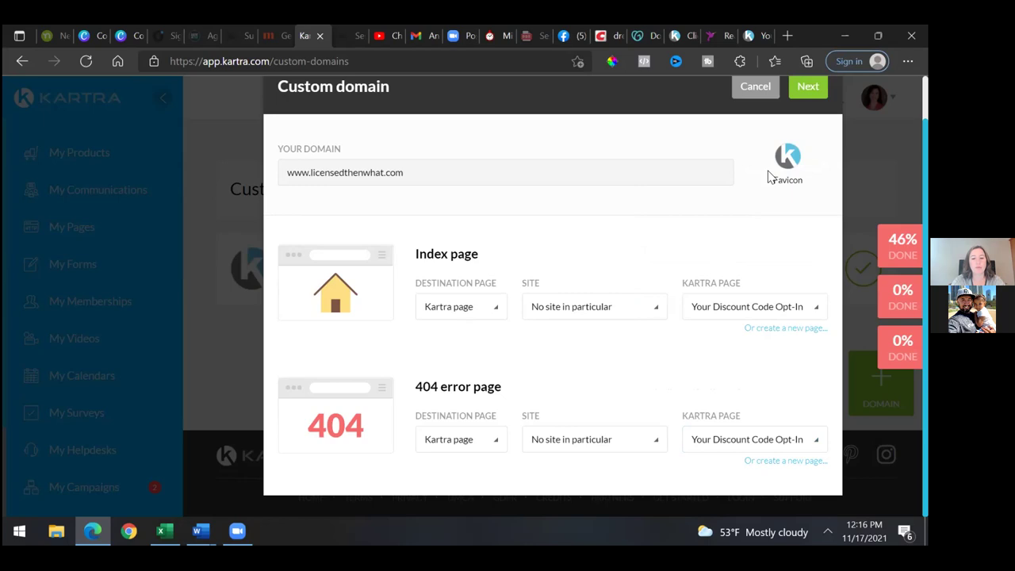
pyautogui.click(808, 87)
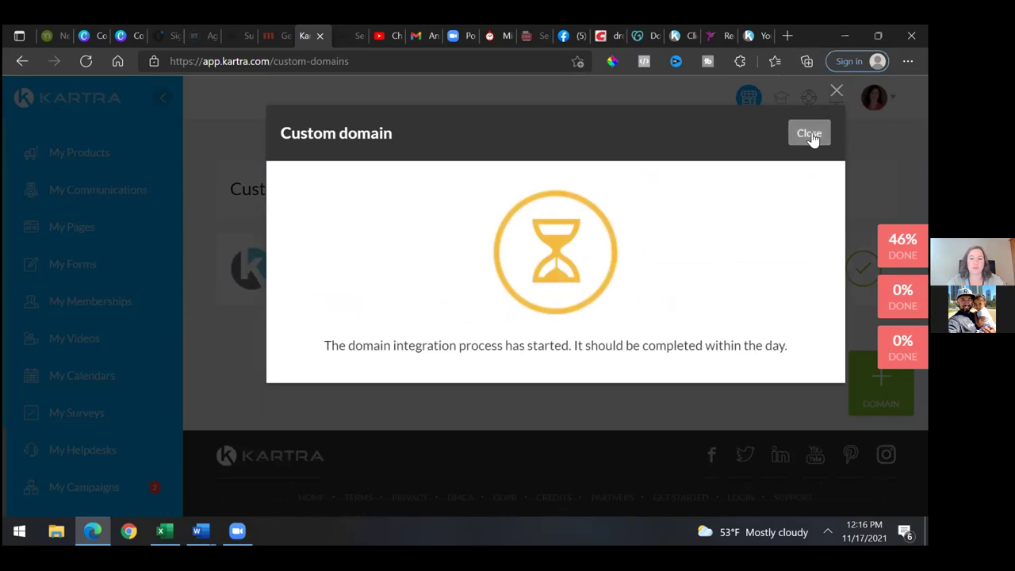
pyautogui.click(810, 125)
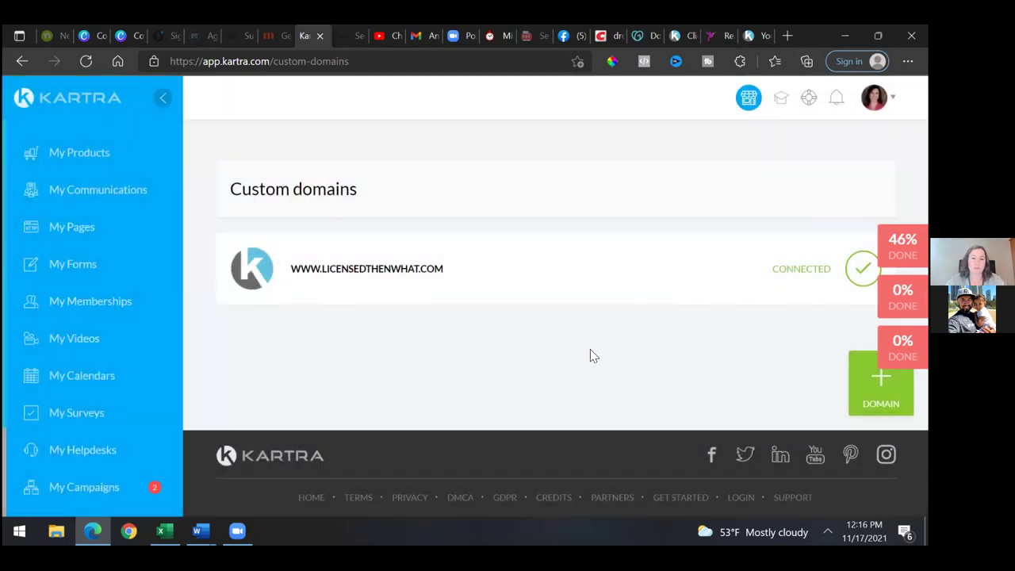
pyautogui.click(787, 36)
pyautogui.write('lice')
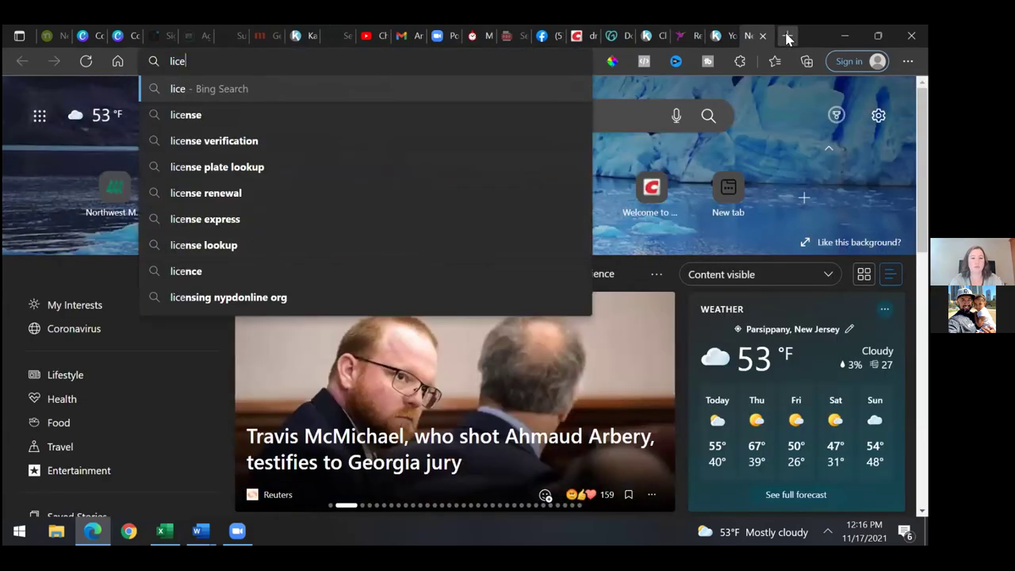
pyautogui.write('ns')
pyautogui.press('BackSpace')
pyautogui.press('BackSpace')
pyautogui.write('n')
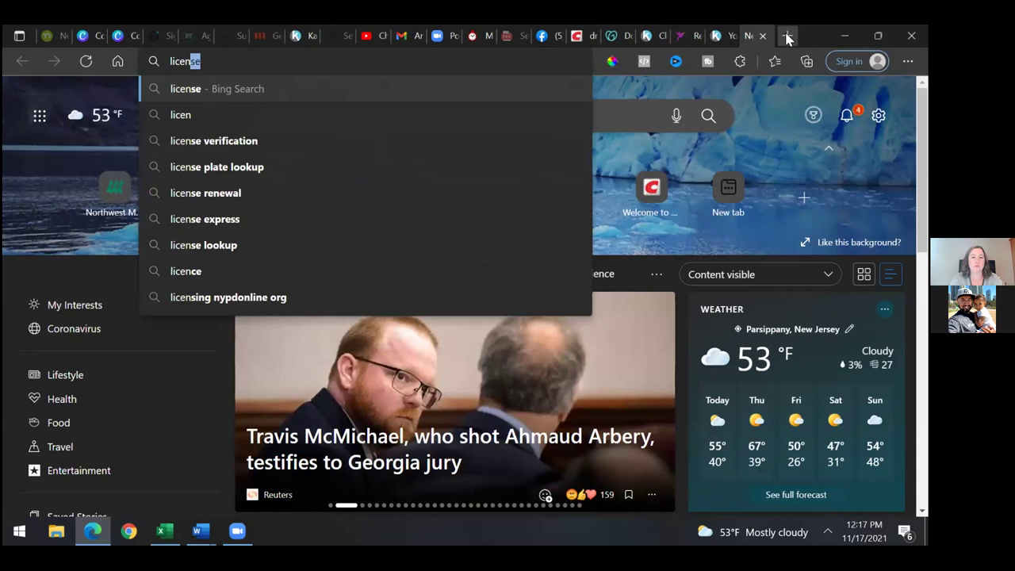
pyautogui.write('sedthenwhat.com')
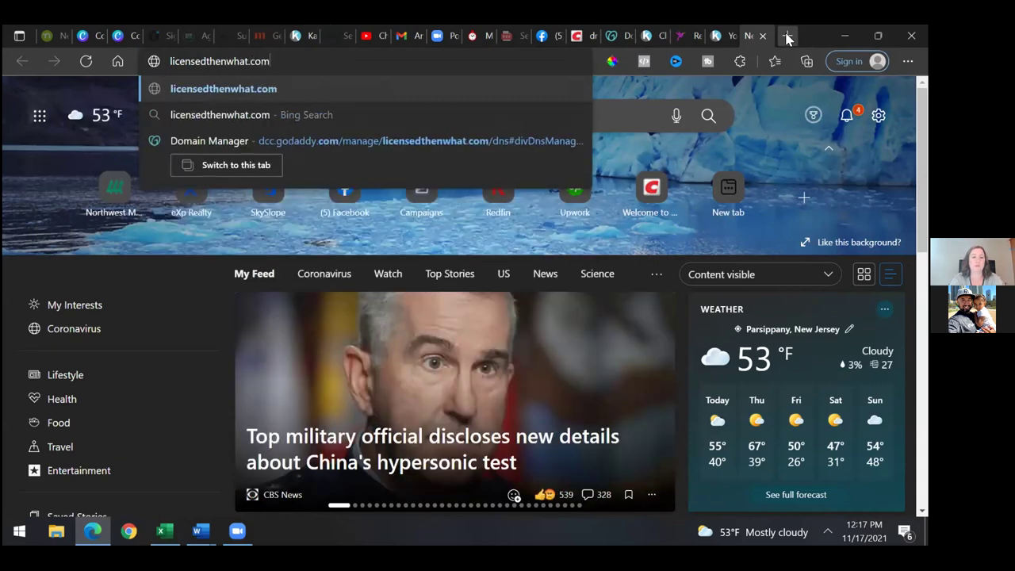
pyautogui.press('Return')
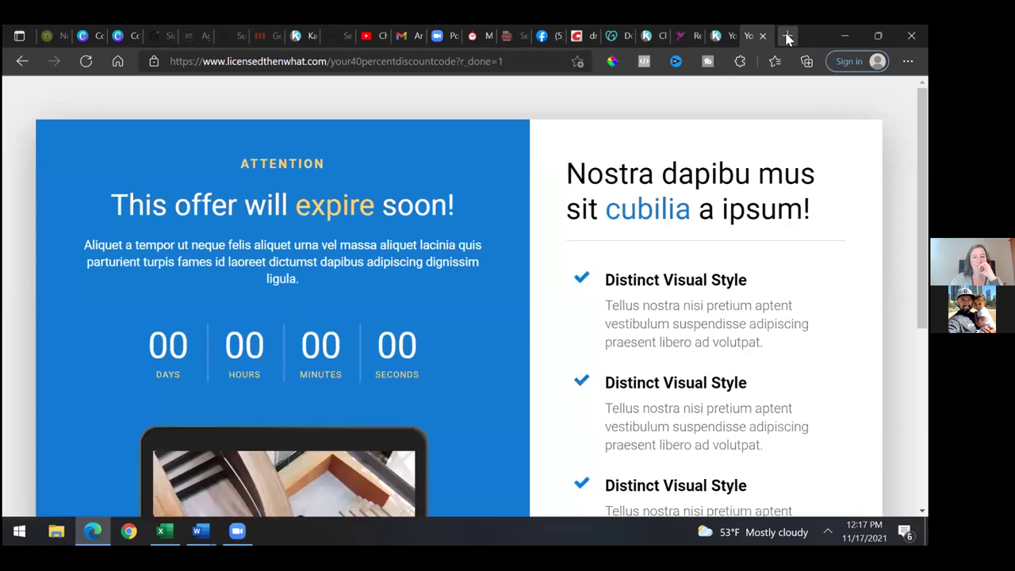
pyautogui.scroll(-3, 459, 318)
pyautogui.scroll(3, 472, 296)
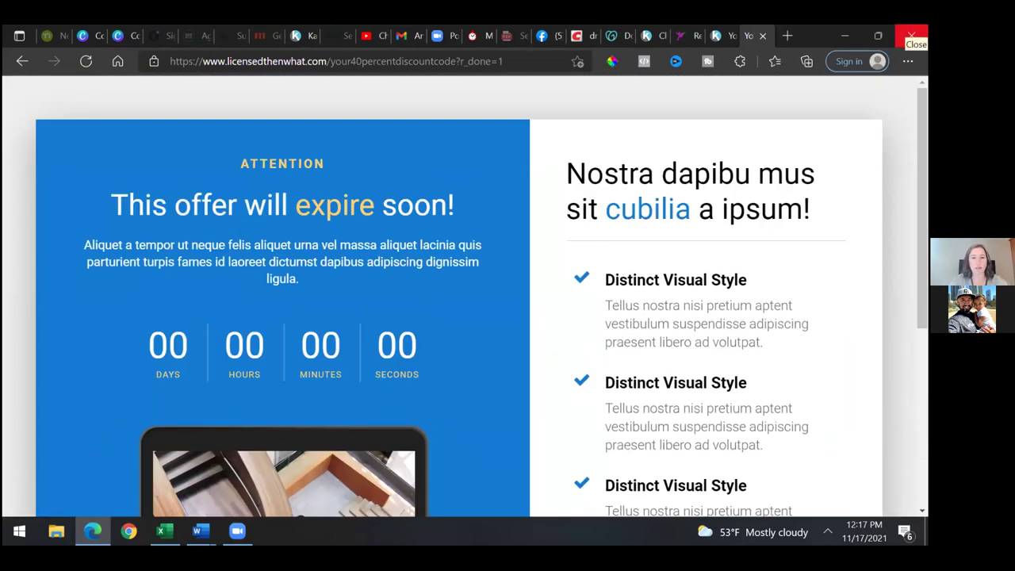
pyautogui.click(763, 35)
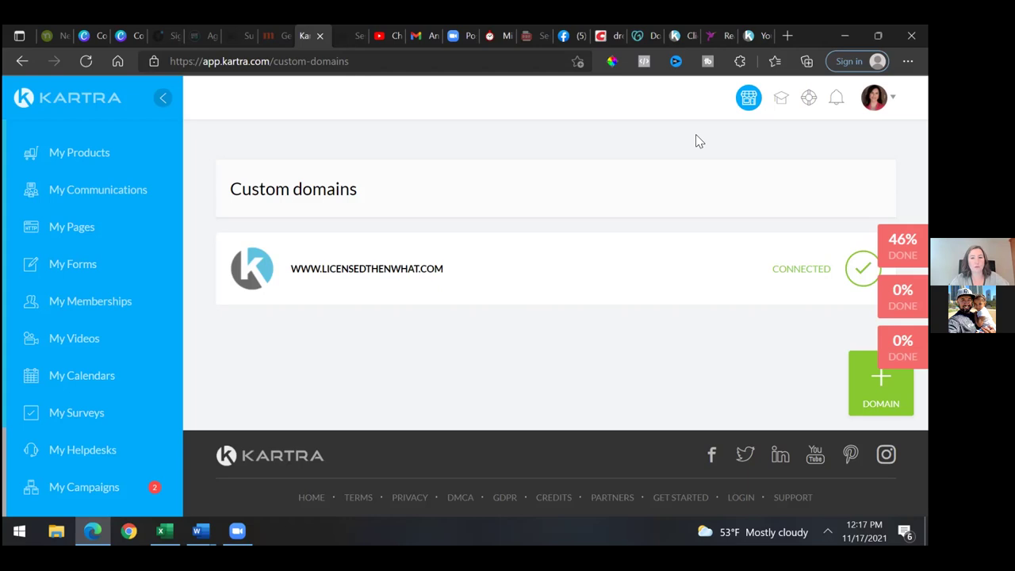
# - On the Facebook tab, open Business Settings Primary from Favorites
pyautogui.click(573, 36)
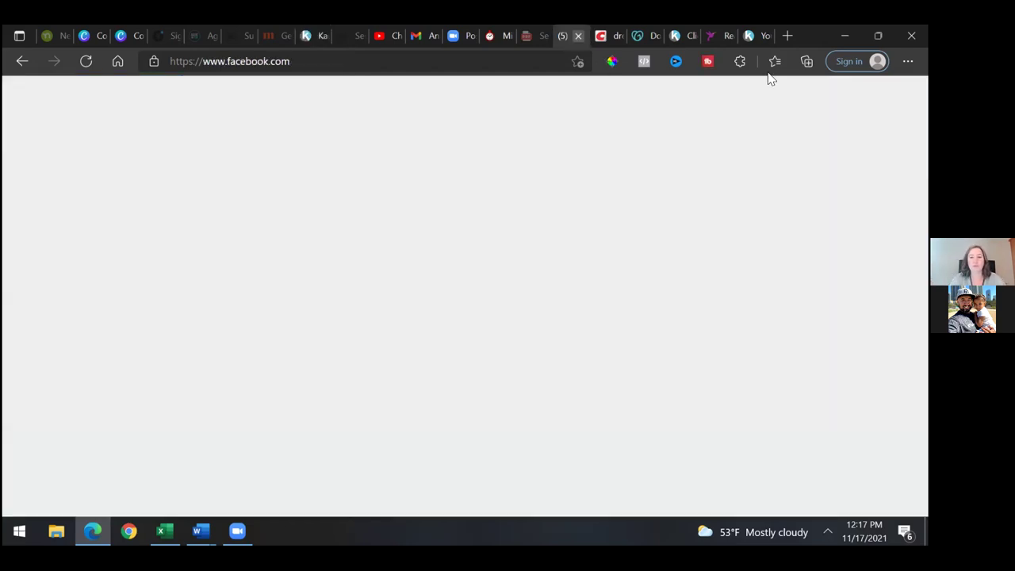
pyautogui.click(767, 70)
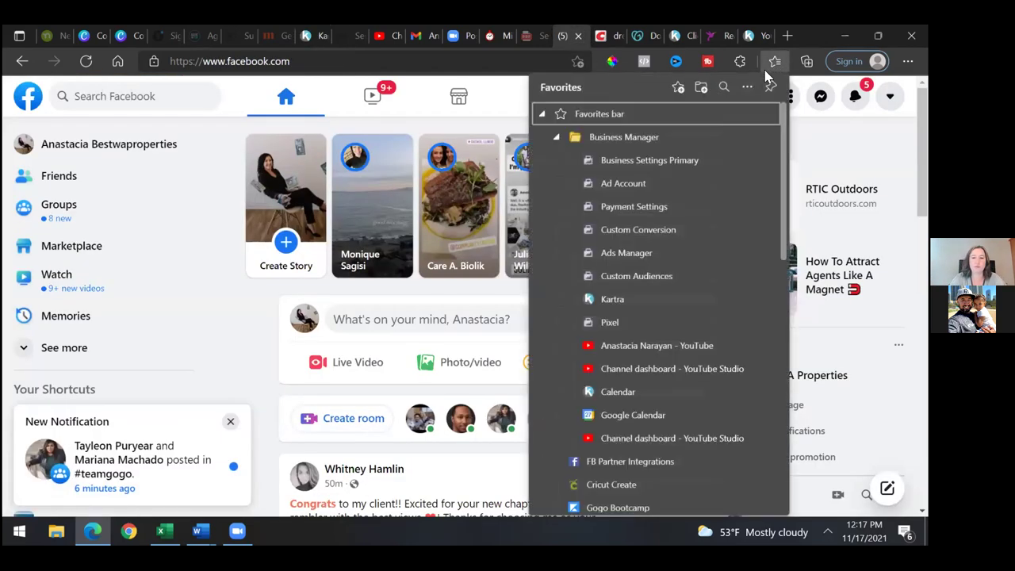
pyautogui.click(674, 160)
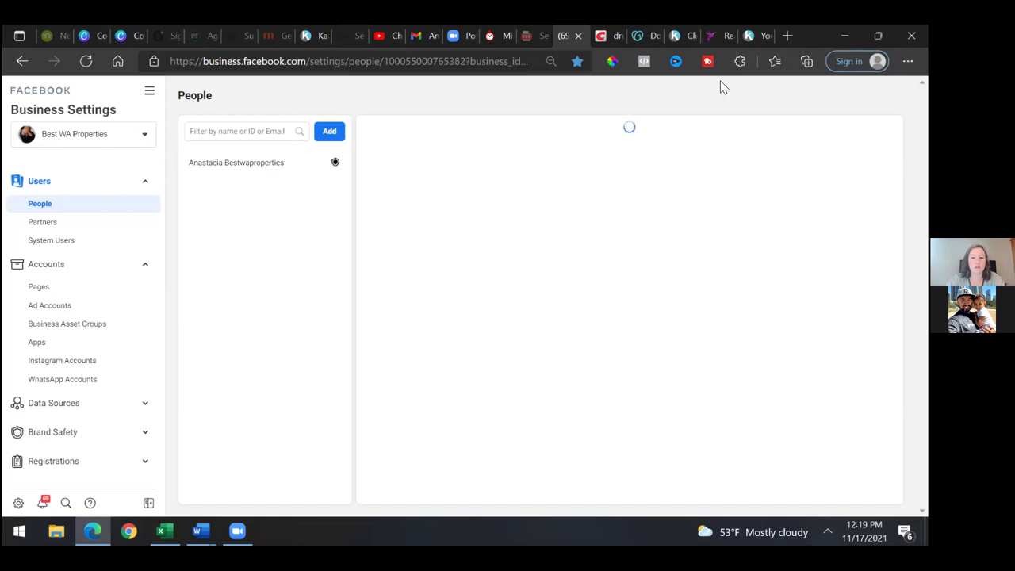
# - Reload Business Settings and go to the Domains page under Brand Safety
pyautogui.click(85, 61)
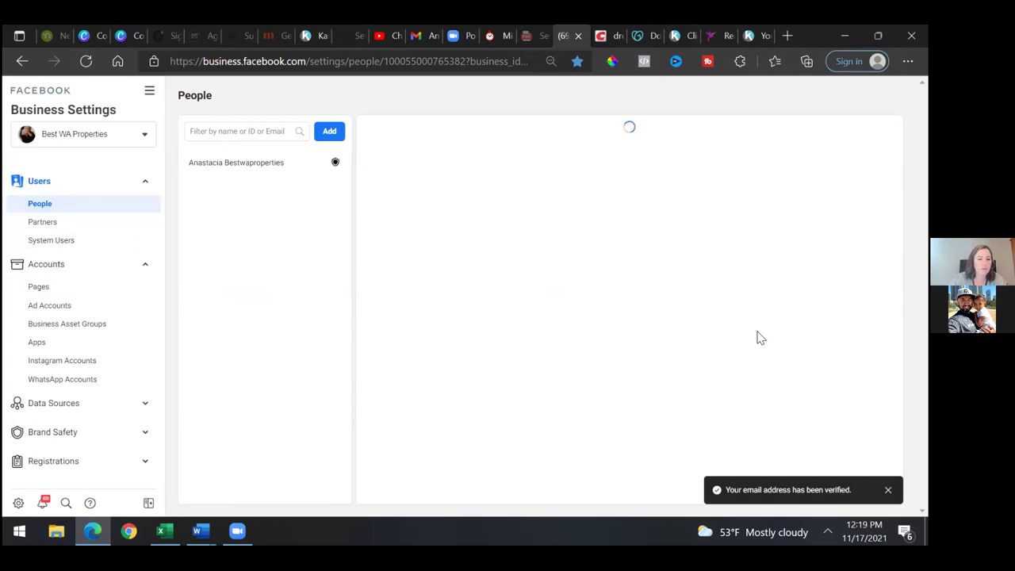
pyautogui.click(131, 438)
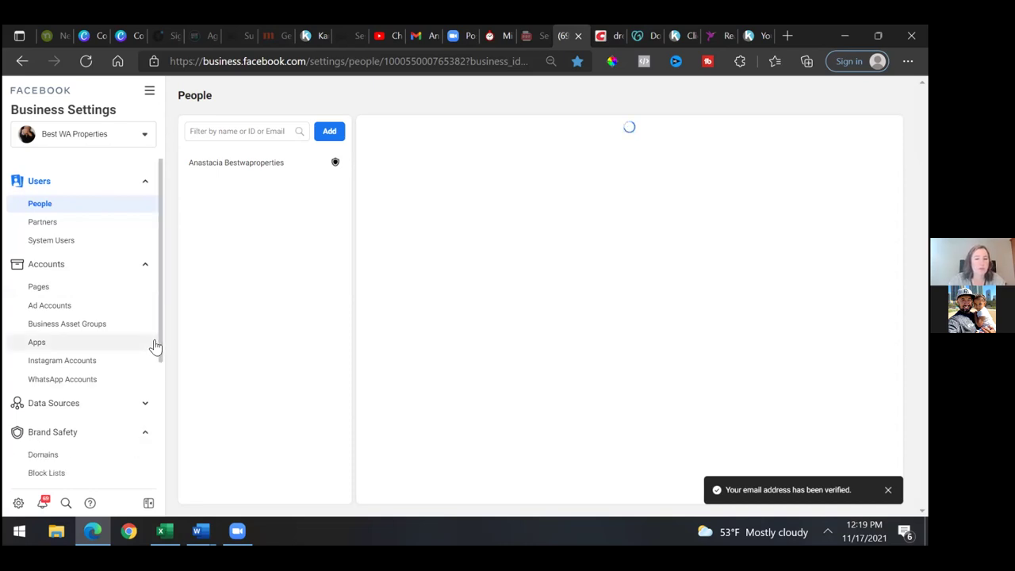
pyautogui.moveTo(159, 333); pyautogui.dragTo(159, 382)
pyautogui.click(58, 381)
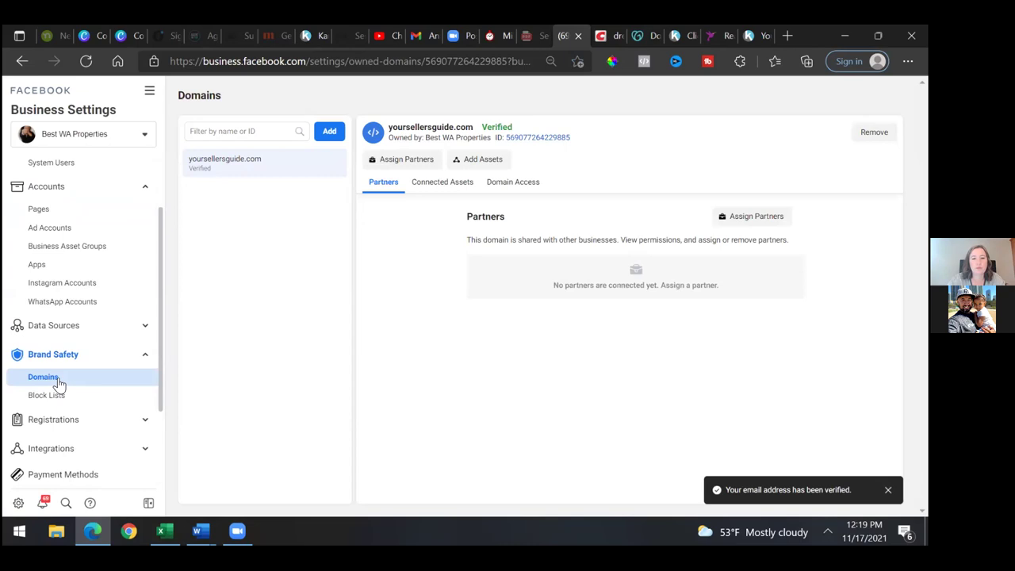
# - Add licensedthenwhat.com as a new domain for the business
pyautogui.click(332, 135)
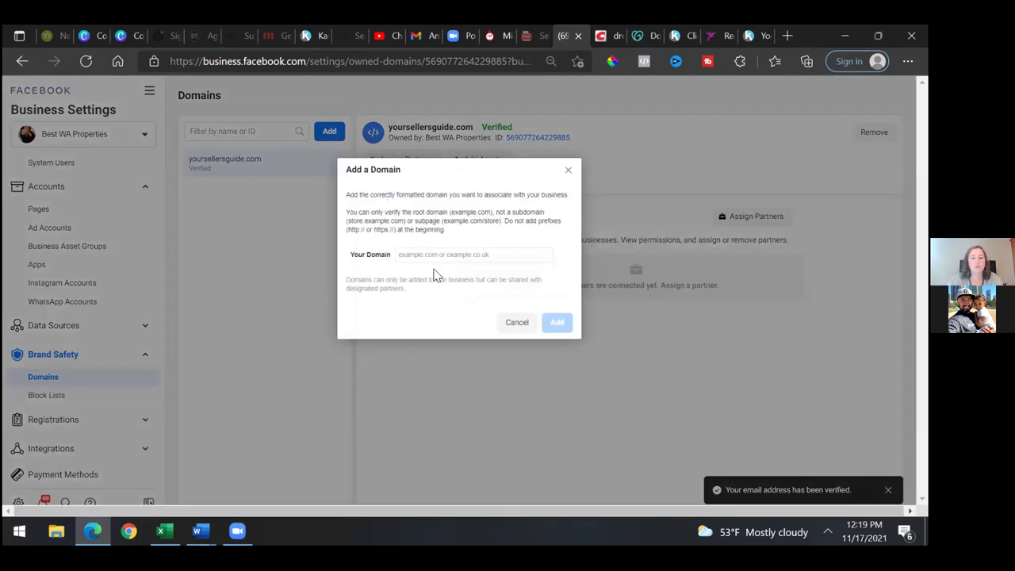
pyautogui.click(435, 255)
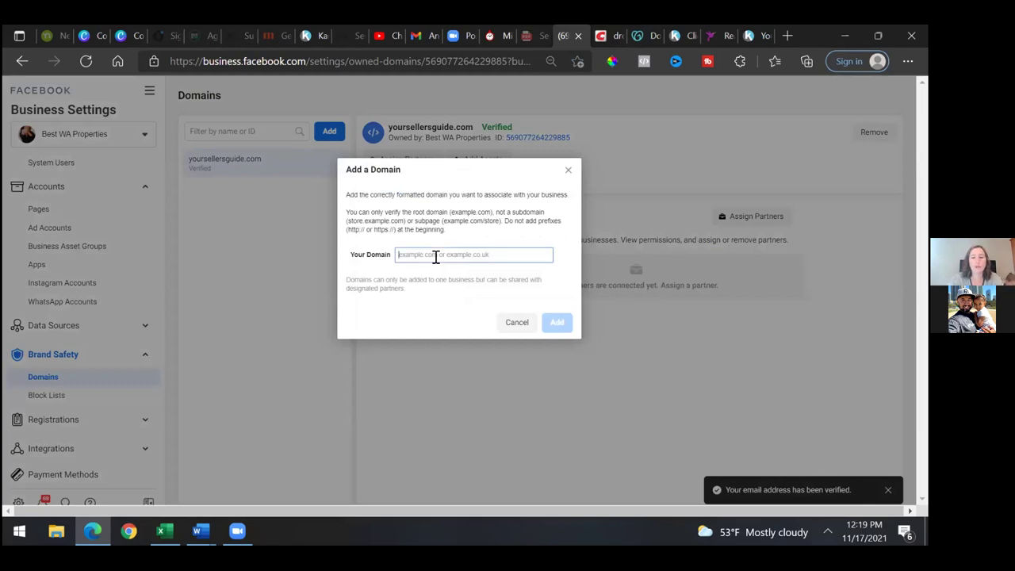
pyautogui.write('licensedthenwhat.com')
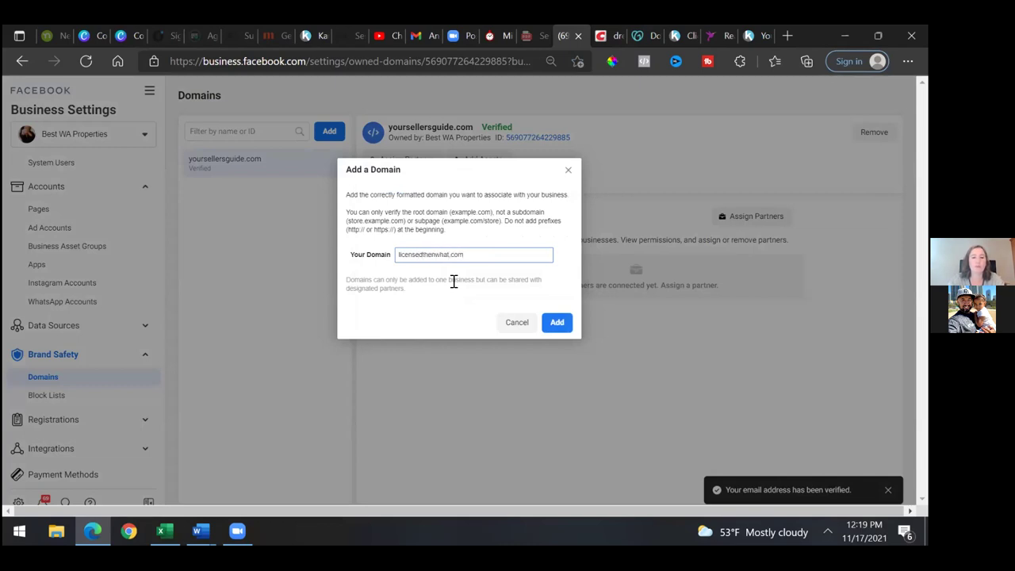
pyautogui.click(557, 324)
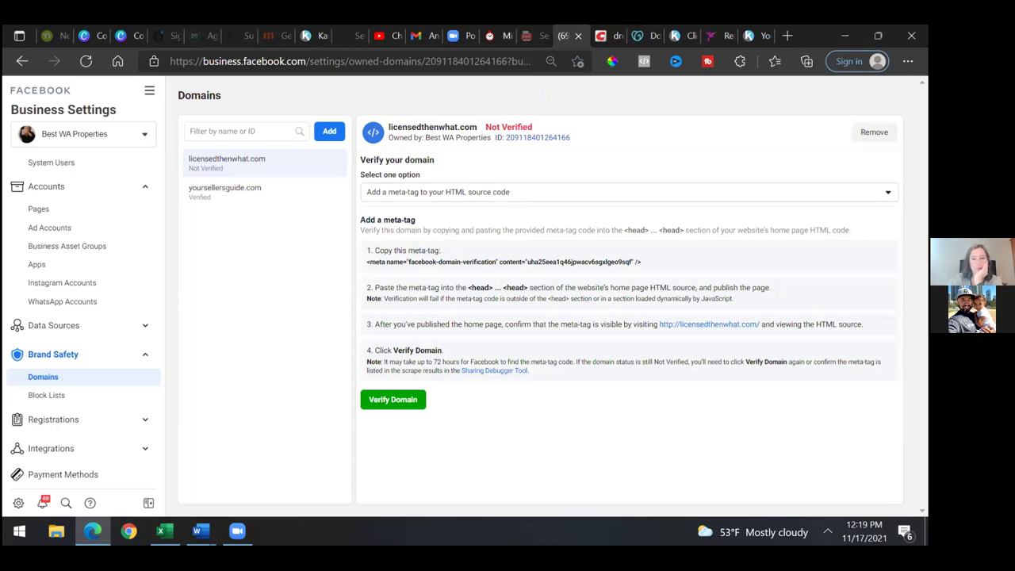
# - Choose DNS TXT record verification for licensedthenwhat.com and copy the verification code
pyautogui.click(762, 192)
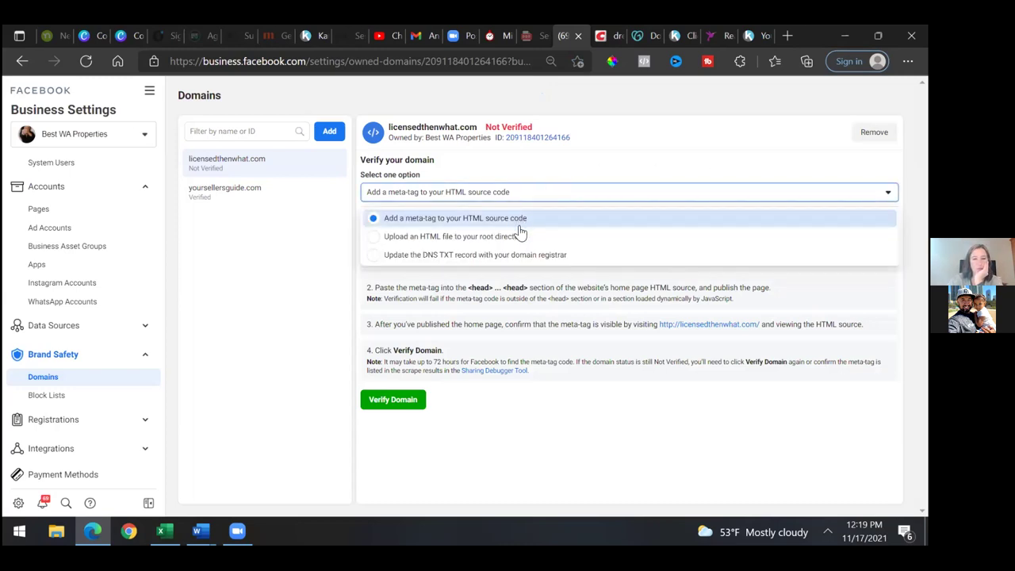
pyautogui.click(517, 255)
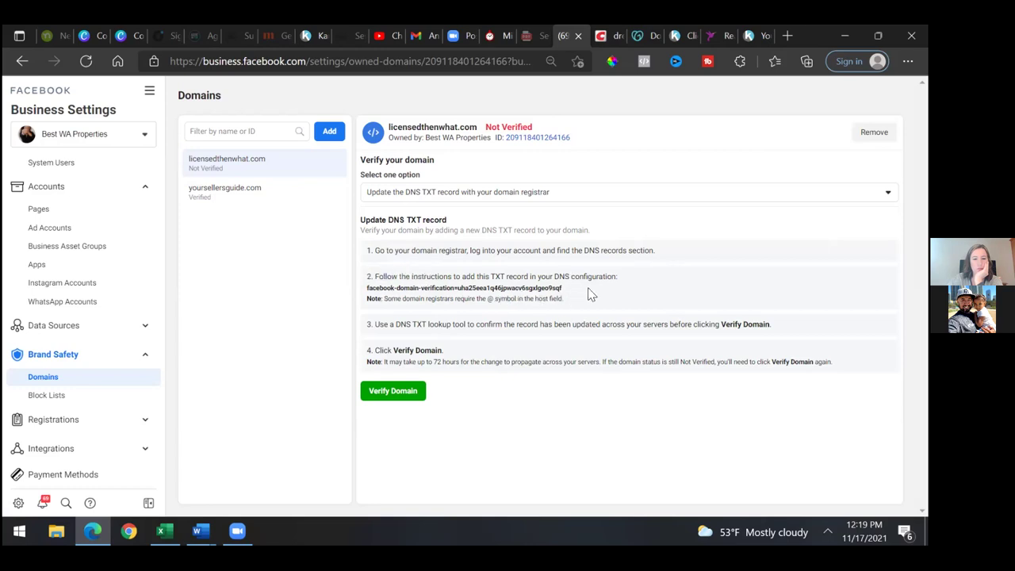
pyautogui.moveTo(563, 288); pyautogui.dragTo(365, 292)
pyautogui.click(390, 262)
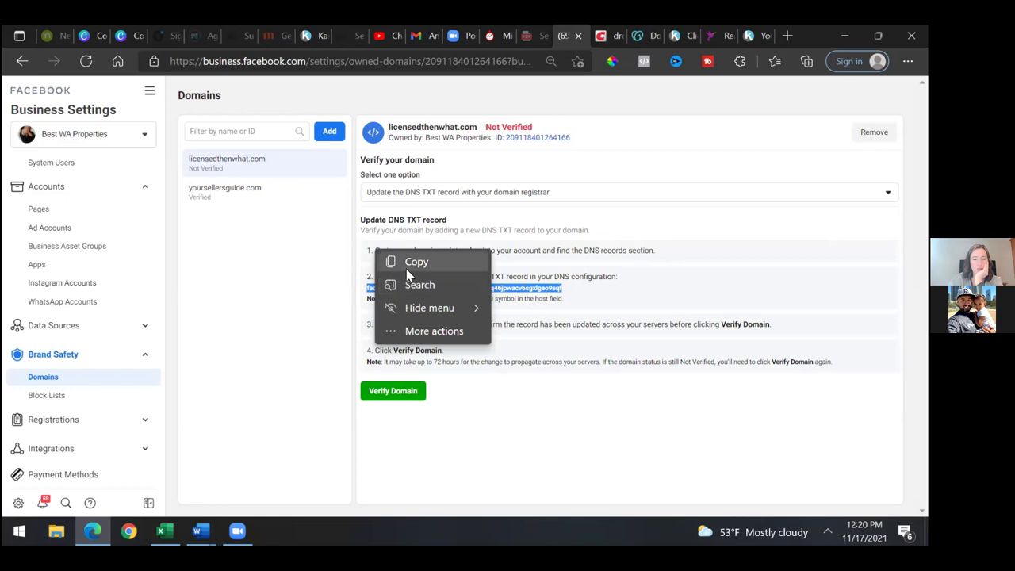
pyautogui.click(408, 265)
pyautogui.click(526, 295)
pyautogui.click(422, 299)
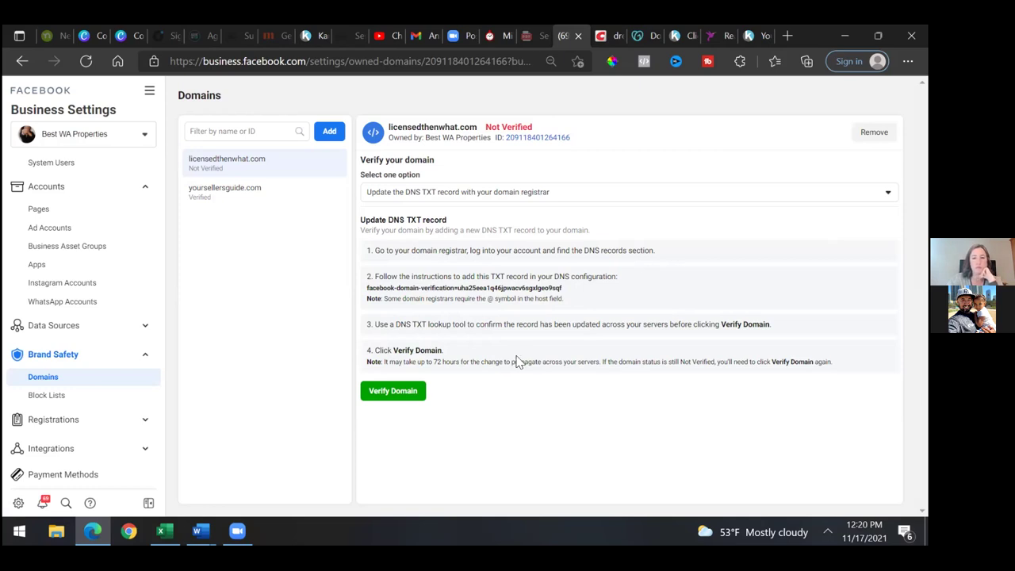
pyautogui.click(642, 35)
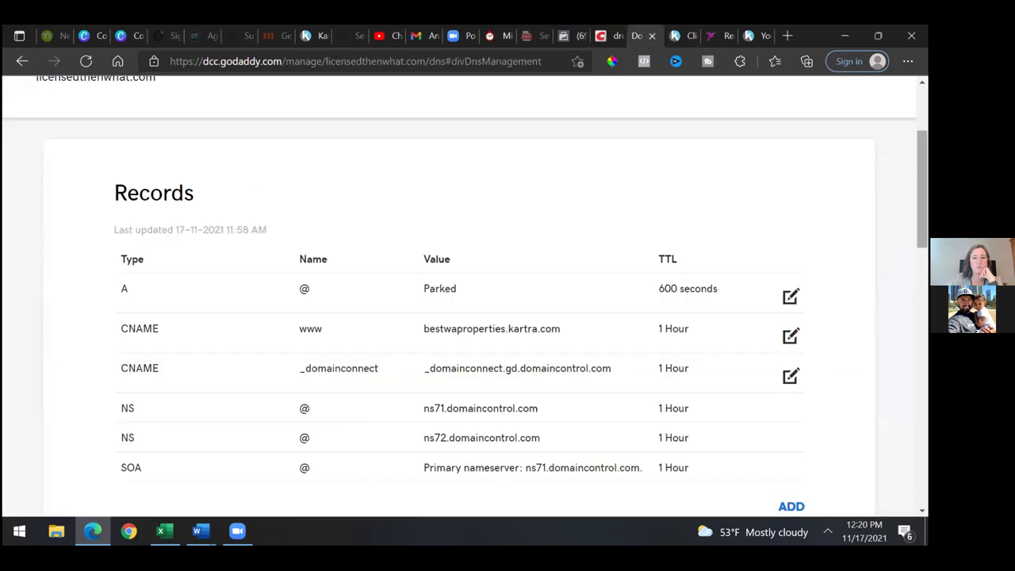
# - Save a TXT record with host @ and the pasted facebook-domain-verification code as value
pyautogui.scroll(-3, 922, 191)
pyautogui.scroll(-3, 486, 305)
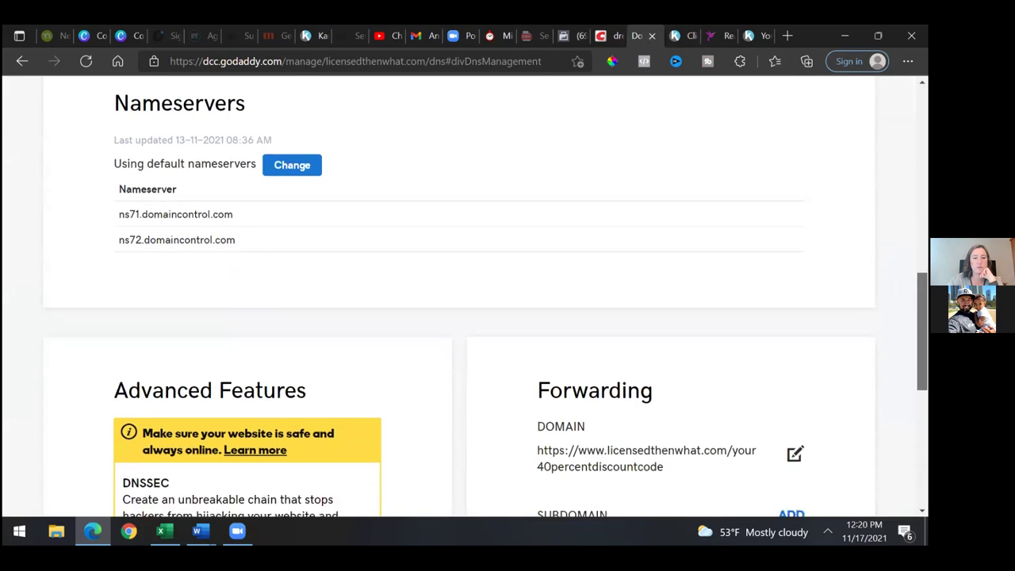
pyautogui.scroll(2, 789, 179)
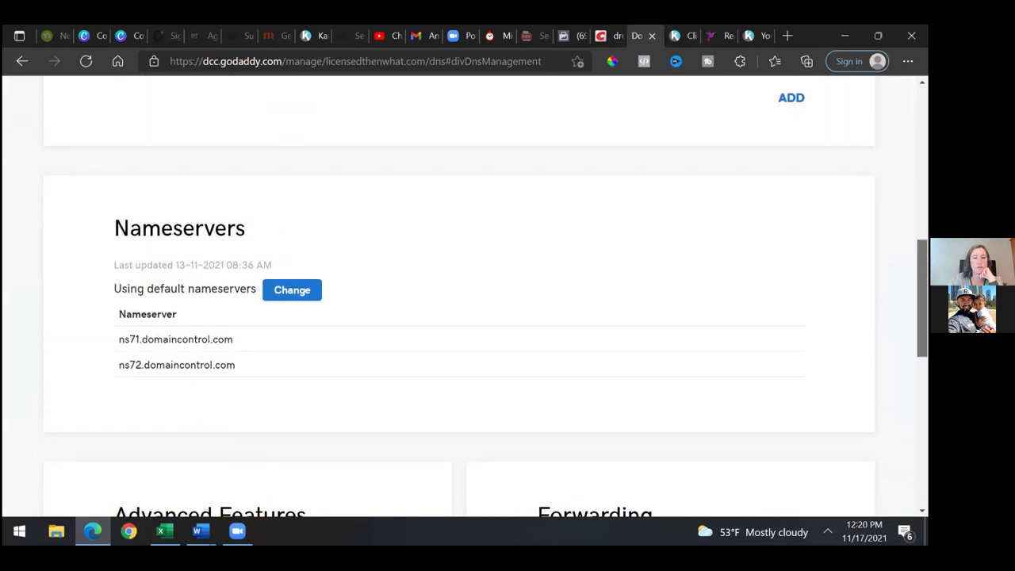
pyautogui.click(791, 176)
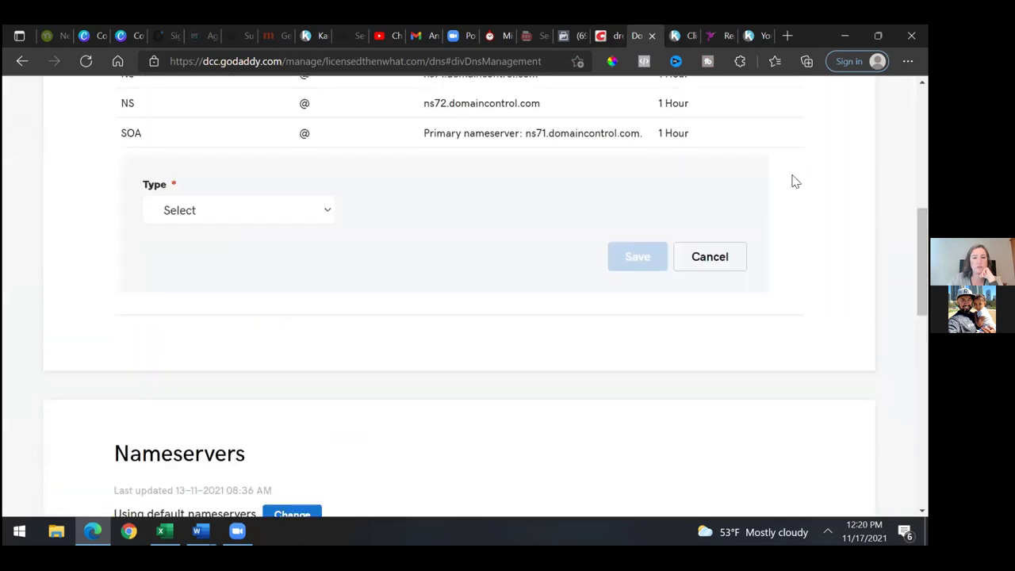
pyautogui.click(275, 205)
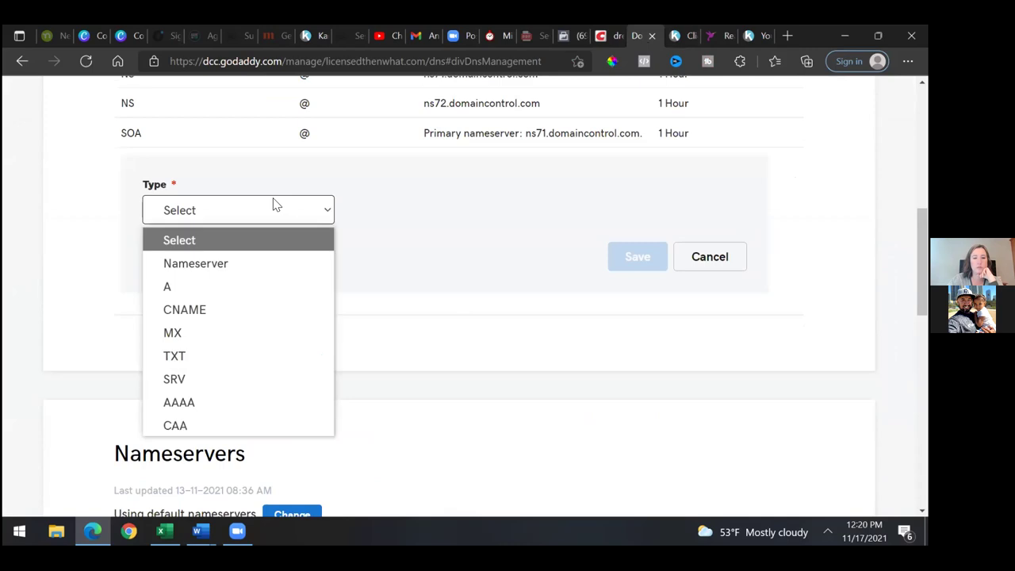
pyautogui.click(241, 356)
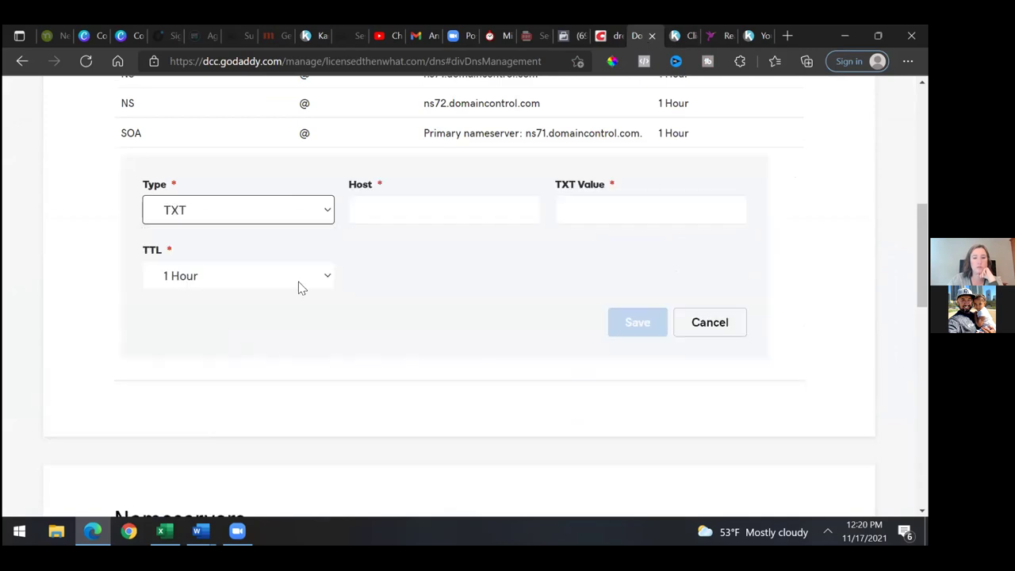
pyautogui.click(387, 209)
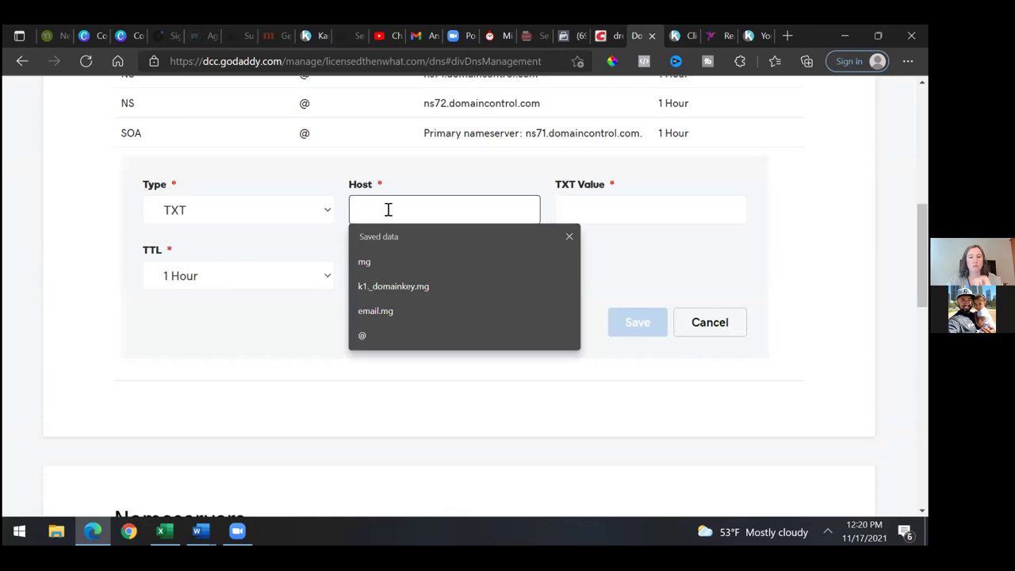
pyautogui.write('@')
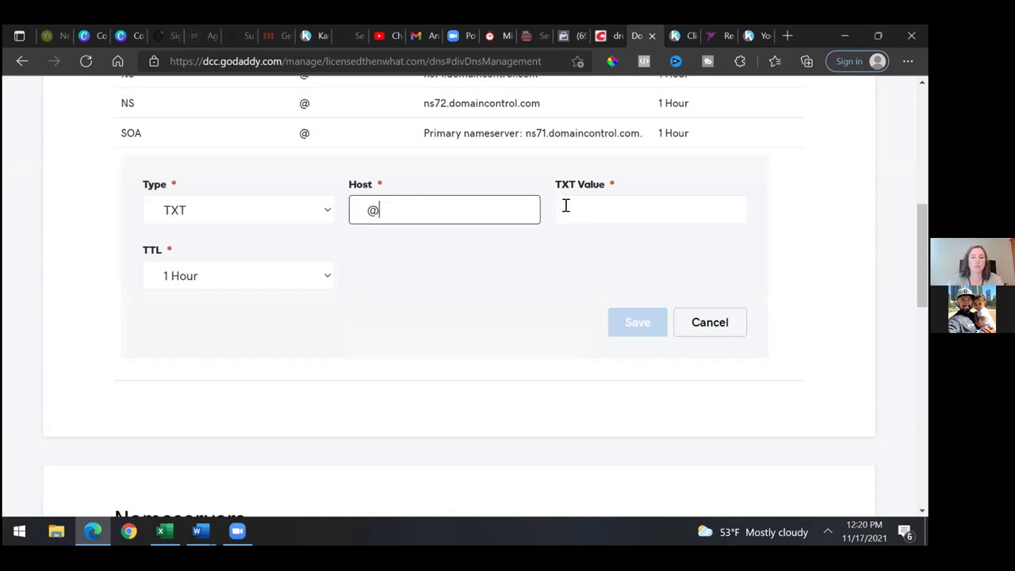
pyautogui.click(565, 205)
pyautogui.hotkey('ctrl', 'v')
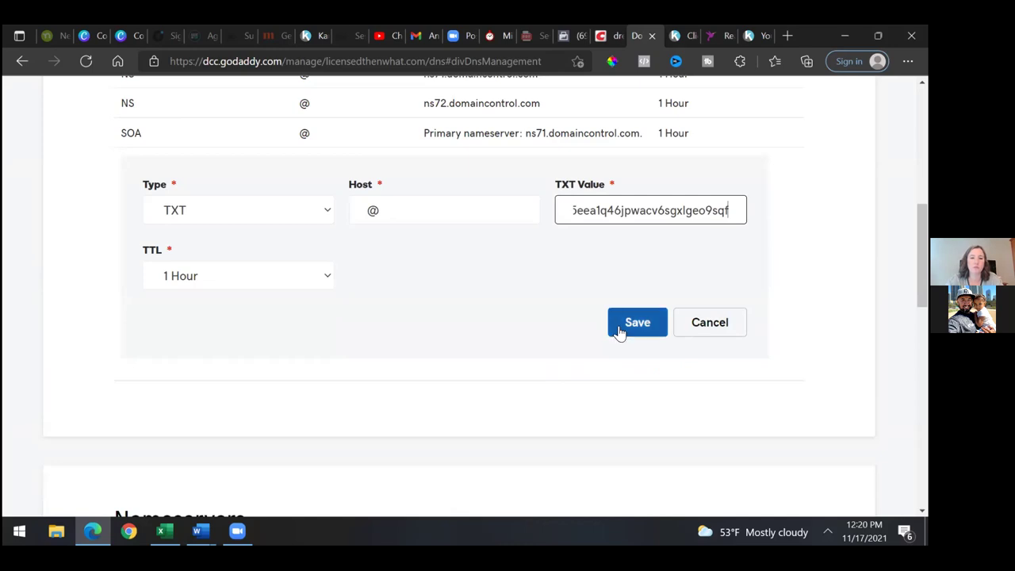
pyautogui.click(627, 329)
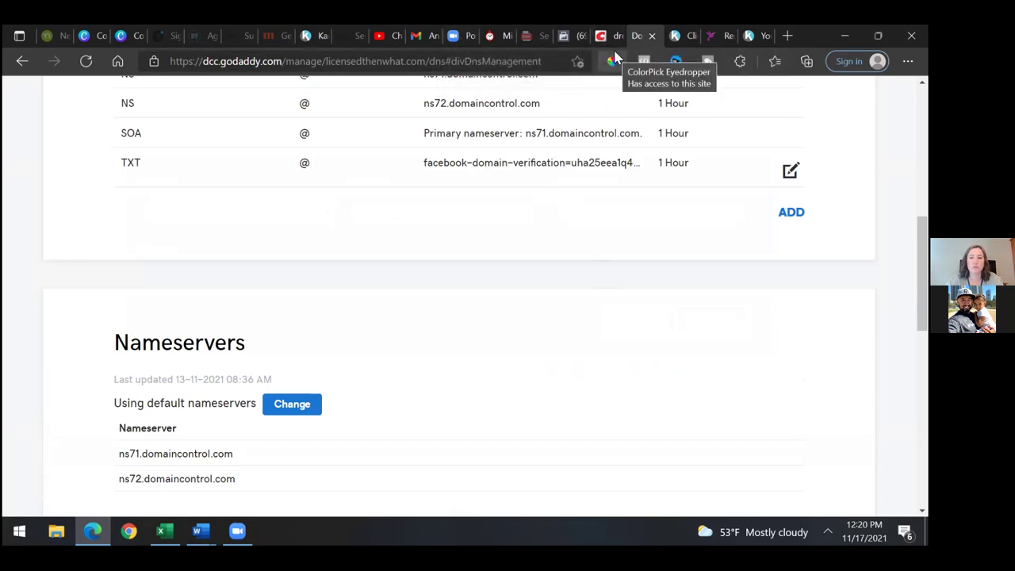
# - Verify licensedthenwhat.com in Business Settings, retrying after the first error until it shows Verified
pyautogui.click(568, 36)
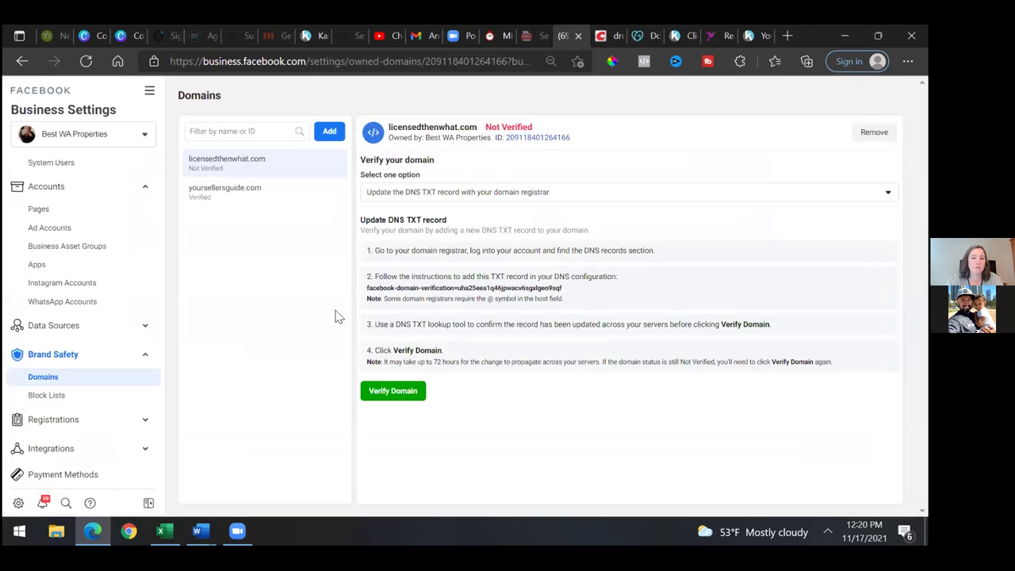
pyautogui.click(385, 389)
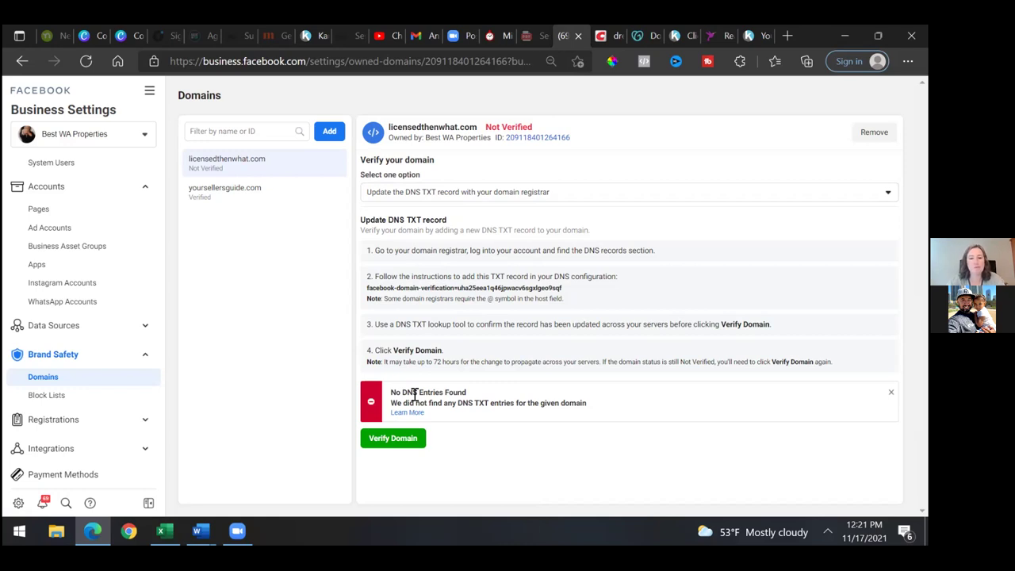
pyautogui.click(381, 445)
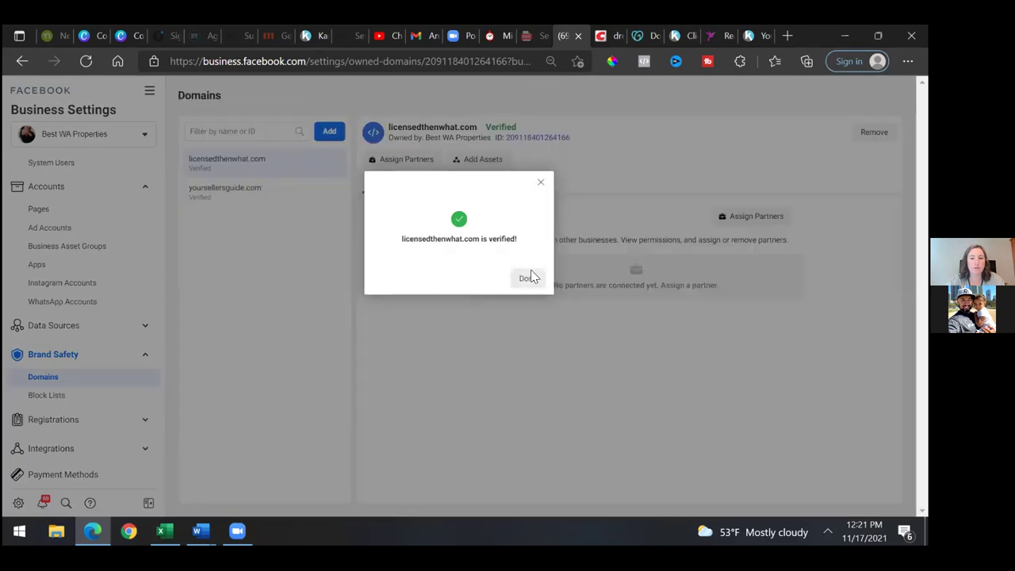
pyautogui.click(528, 275)
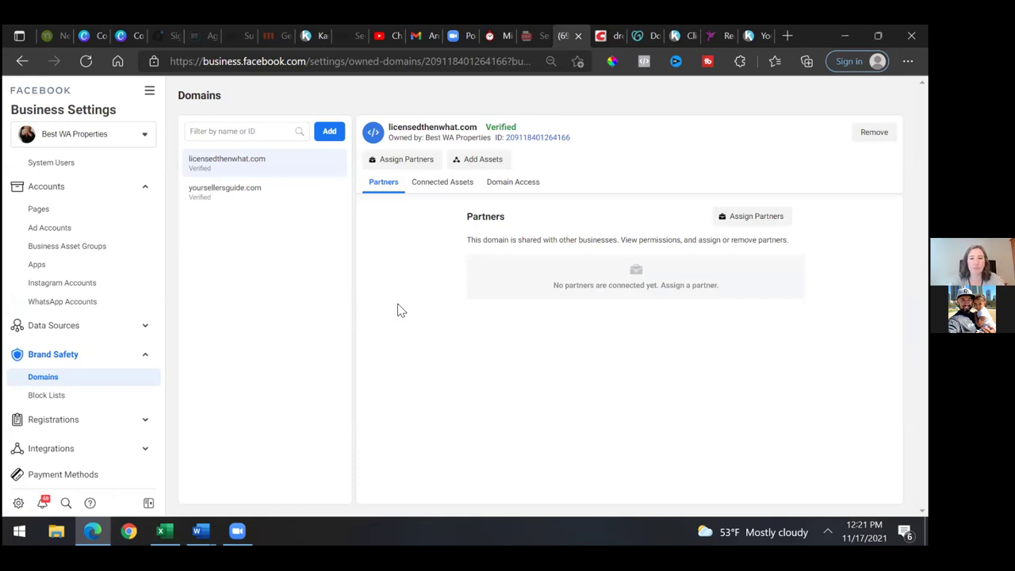
# - Add the Best WA Properties classic page as an asset of the licensedthenwhat.com domain
pyautogui.click(480, 160)
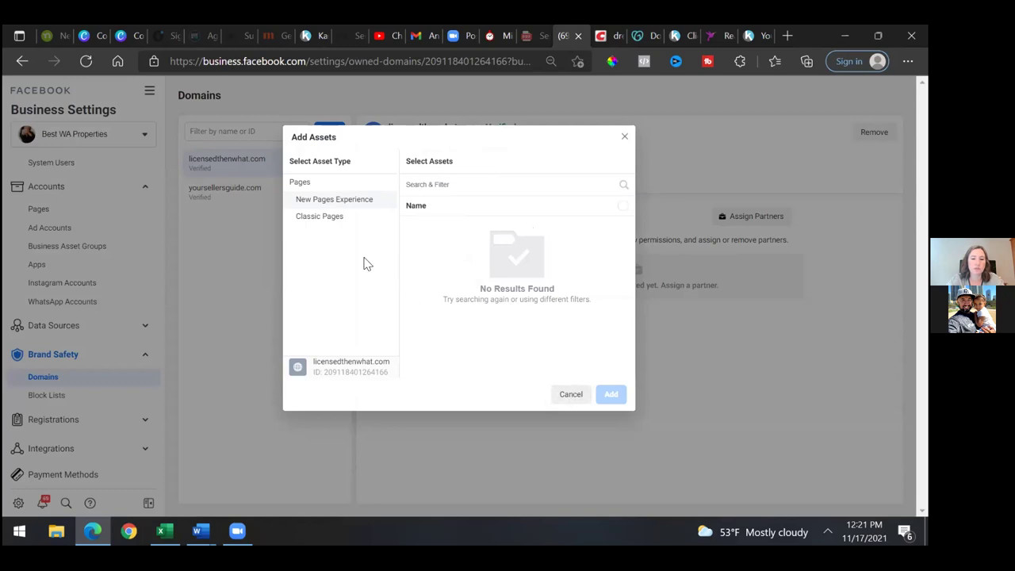
pyautogui.click(331, 220)
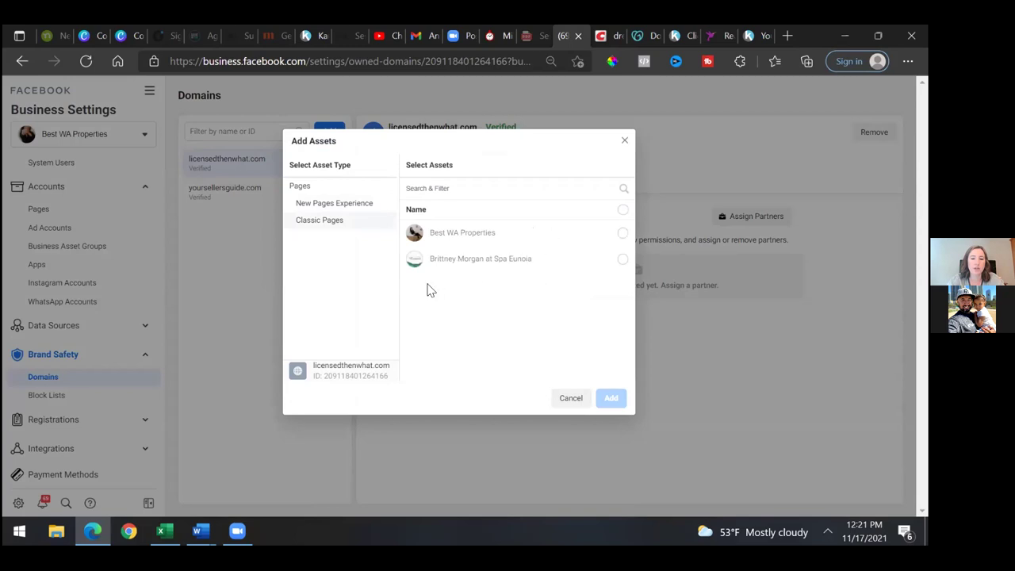
pyautogui.click(623, 233)
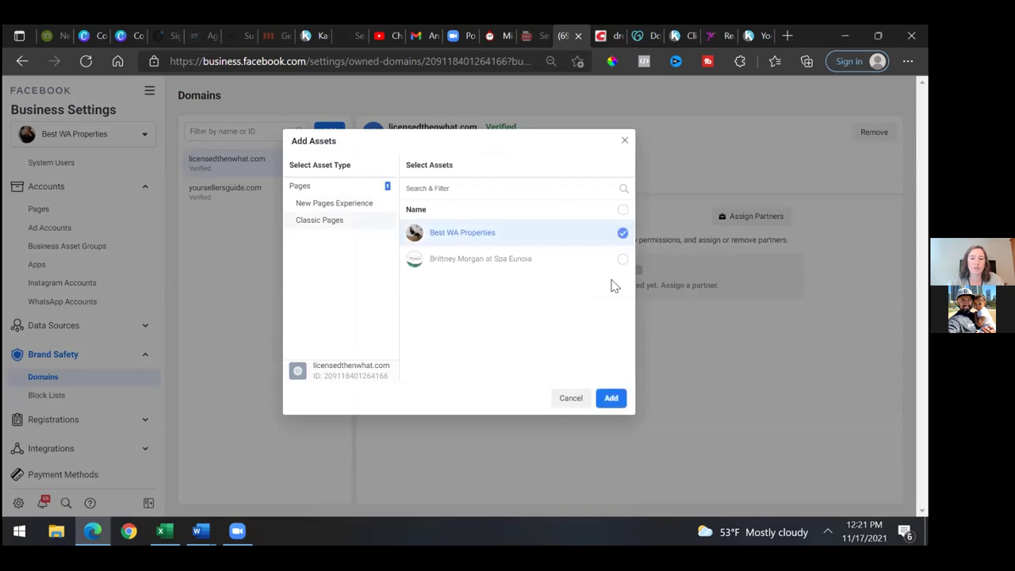
pyautogui.click(612, 399)
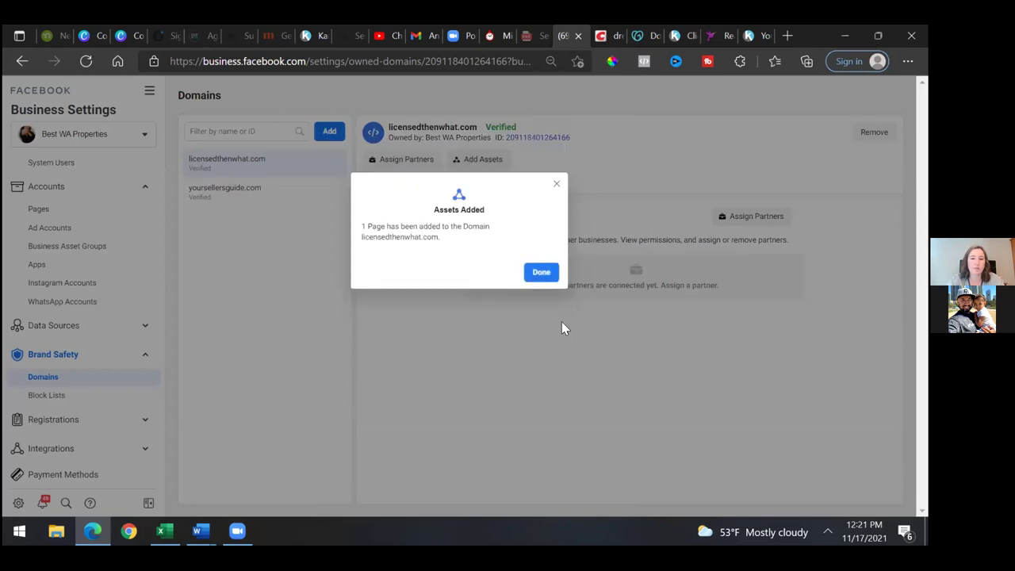
pyautogui.click(542, 274)
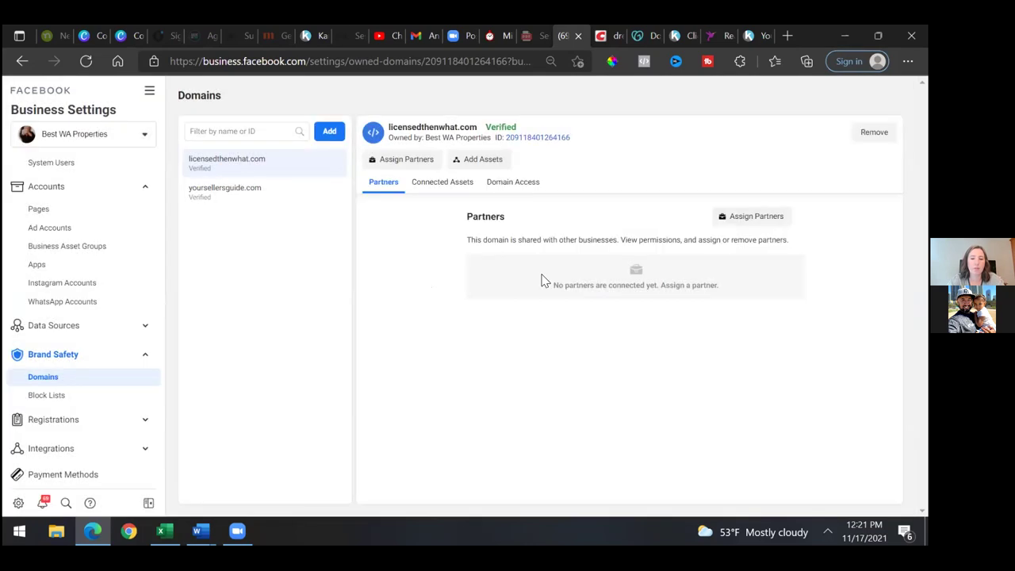